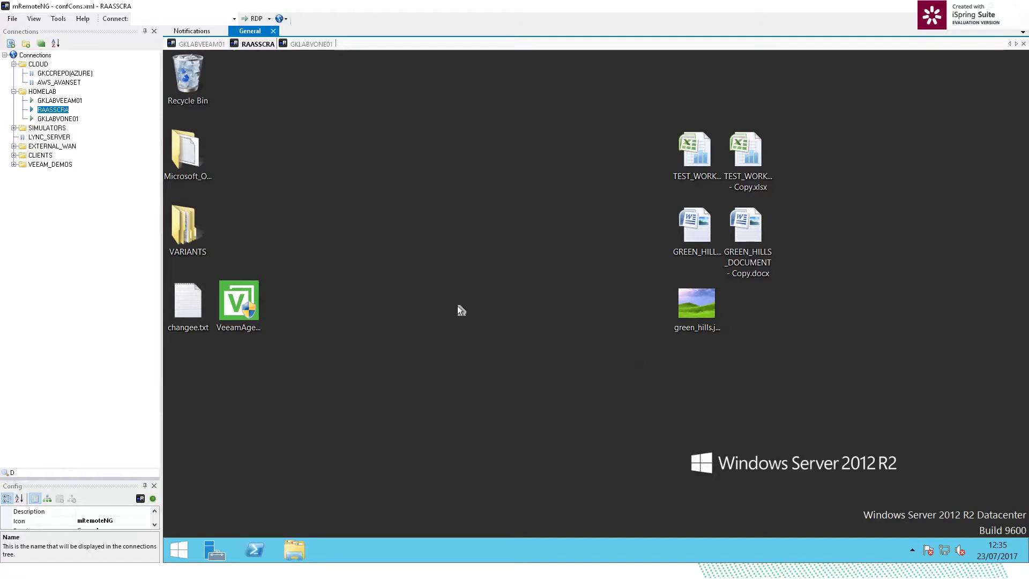
Step: Open GREEN_HILLS_DOCUMENT.docx from the desktop, look through its text and picture, and close it
double_click(695, 225)
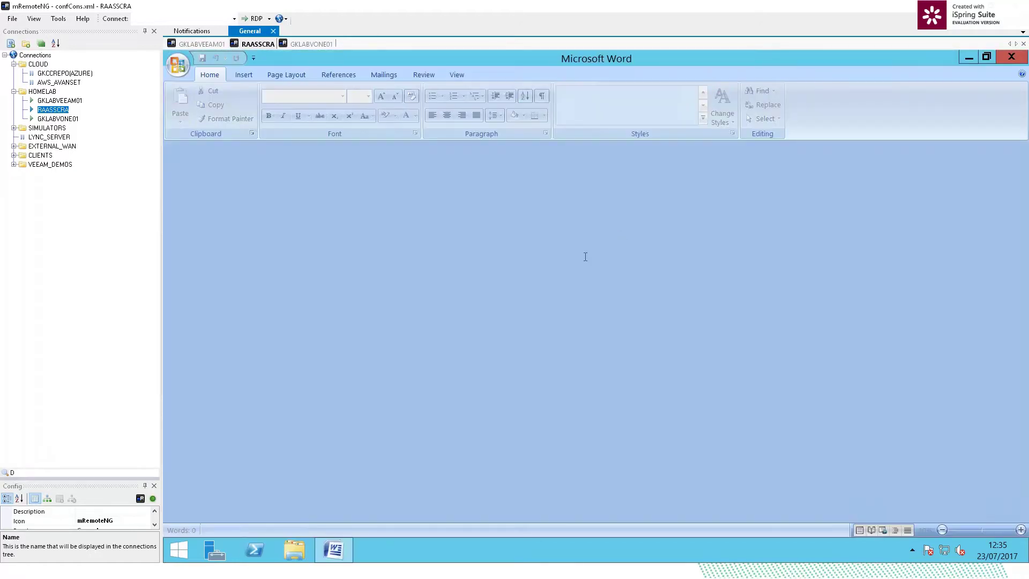
key(ctrl+a)
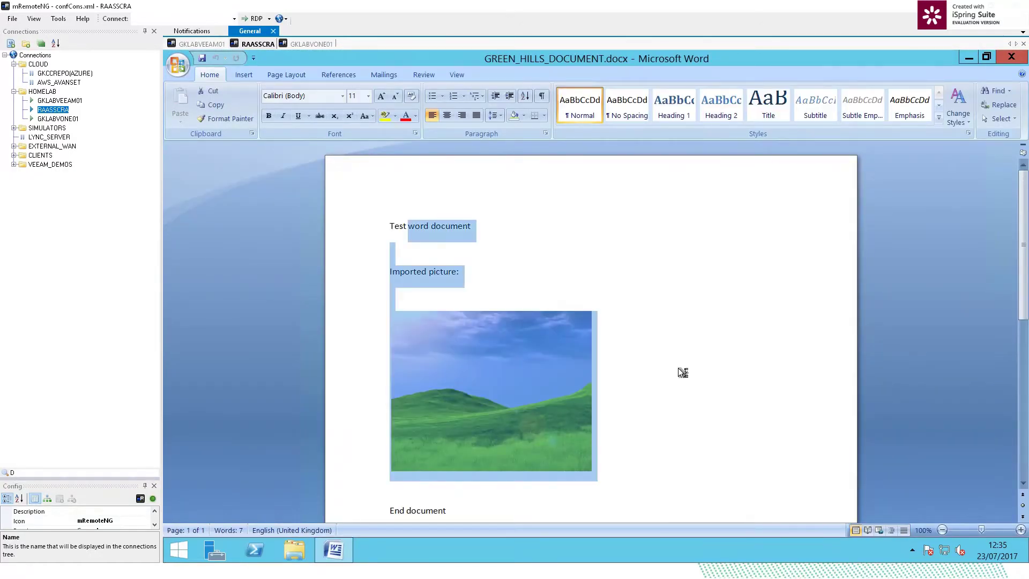
click(678, 366)
scroll(678, 365, down, 4)
scroll(693, 337, up, 4)
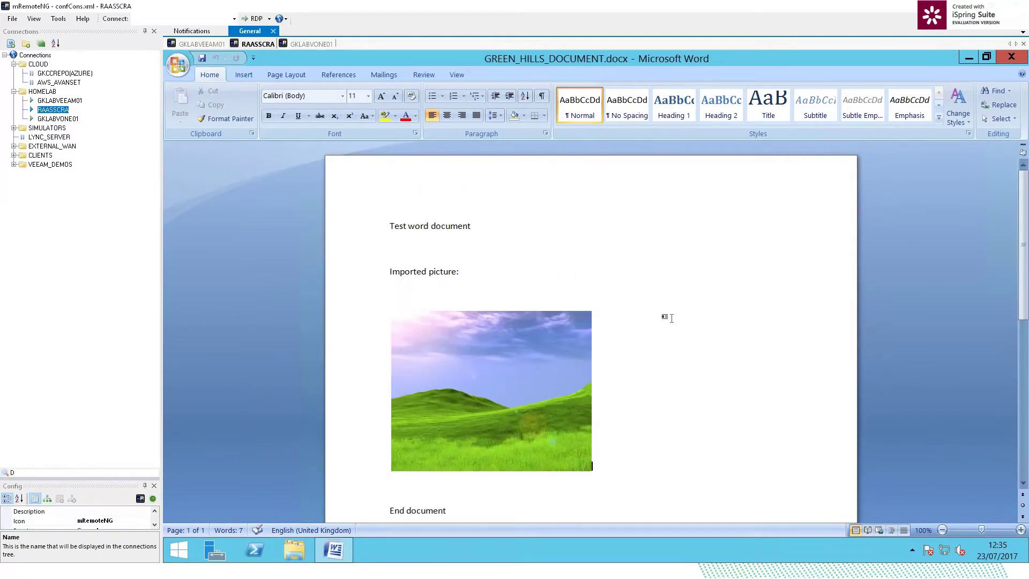
click(1010, 56)
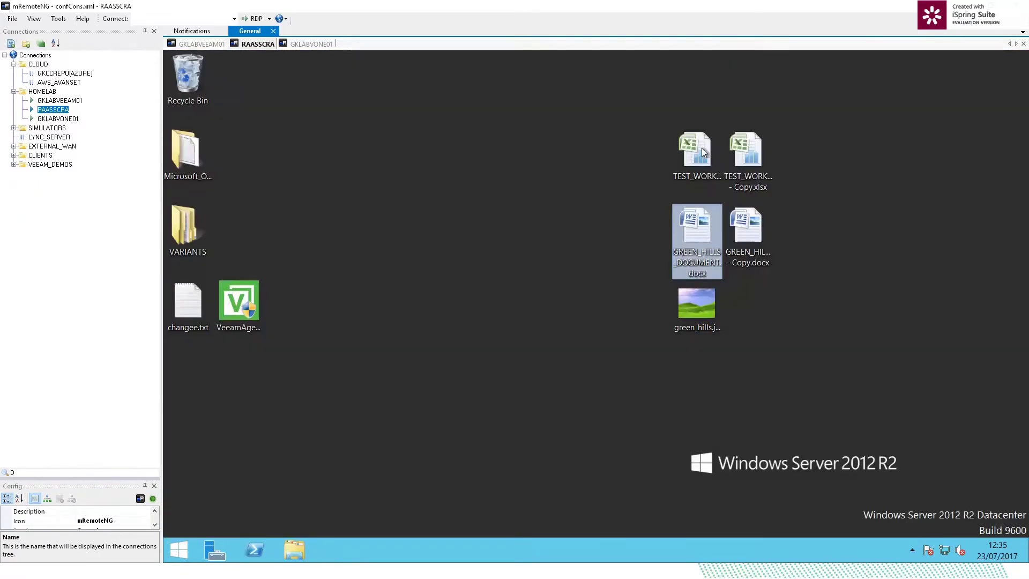
Step: Open TEST_WORKBOOK.xlsx from the desktop, inspect the test data on Sheet1, and close the workbook
double_click(688, 150)
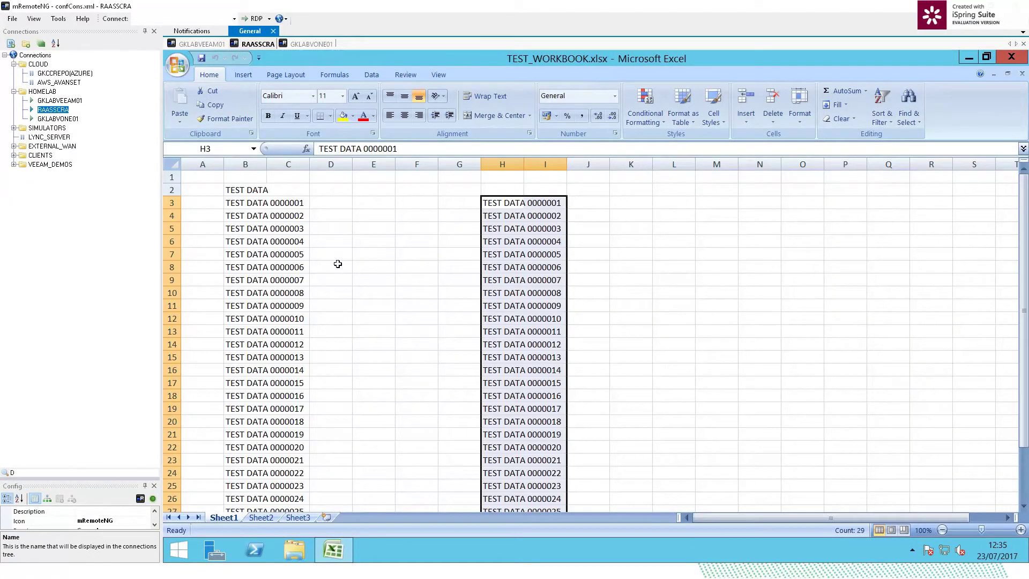
click(338, 264)
drag(292, 254, 396, 392)
click(397, 393)
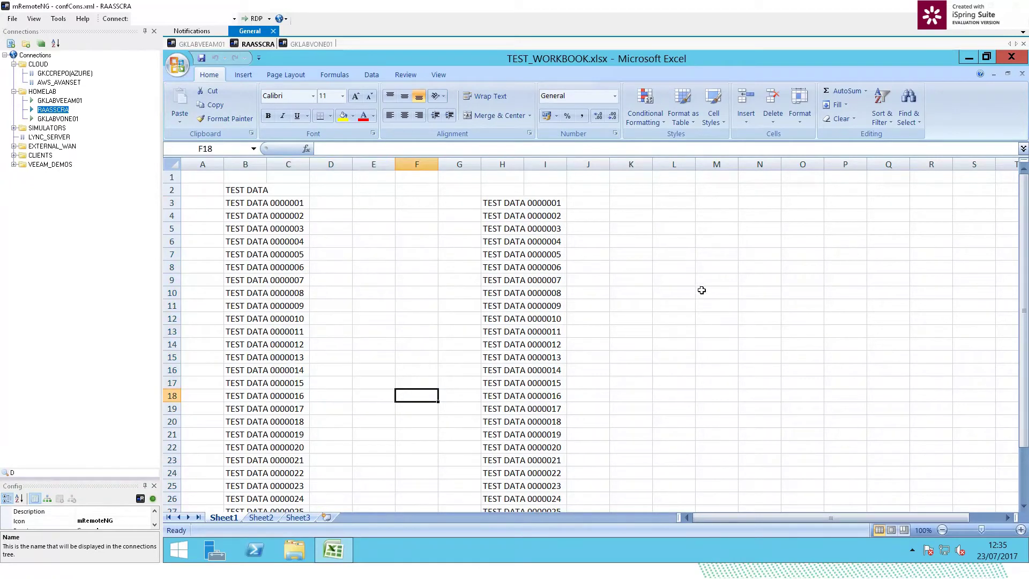
click(702, 290)
click(1011, 57)
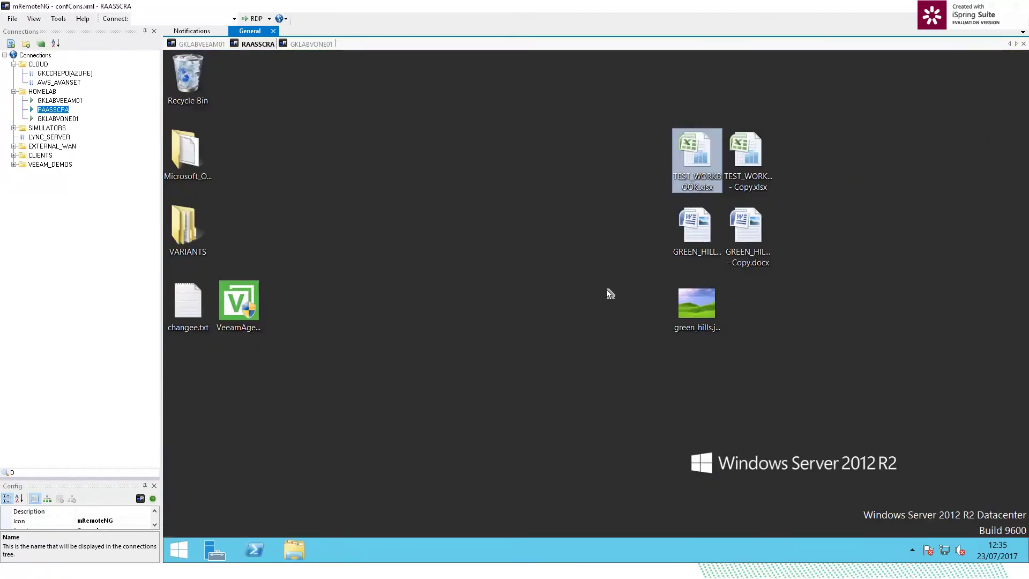
Step: Open the green_hills.jpg picture from the desktop, look over the whole image, and close it
click(700, 308)
double_click(700, 307)
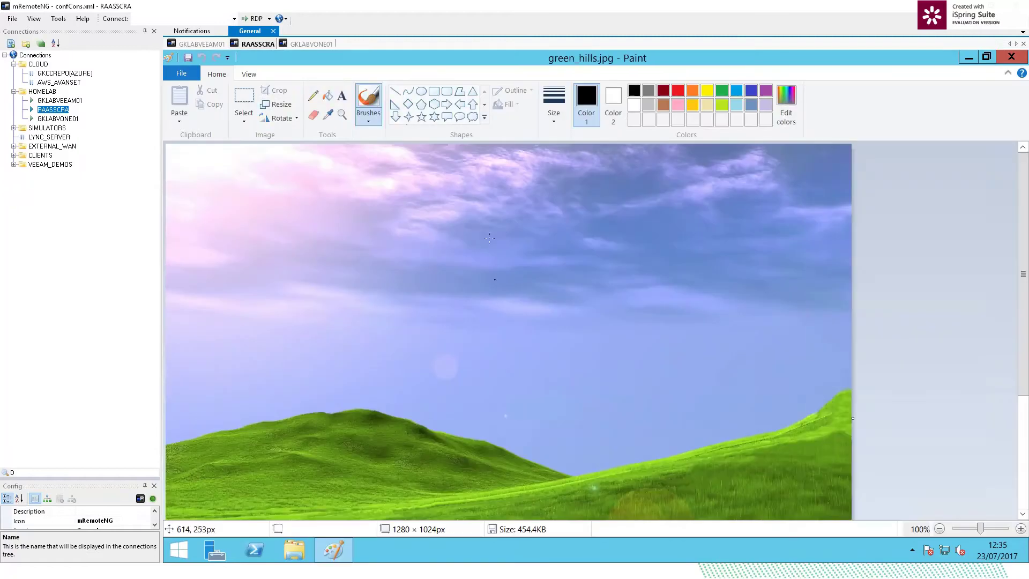
scroll(836, 279, down, 3)
scroll(837, 283, up, 3)
click(1011, 57)
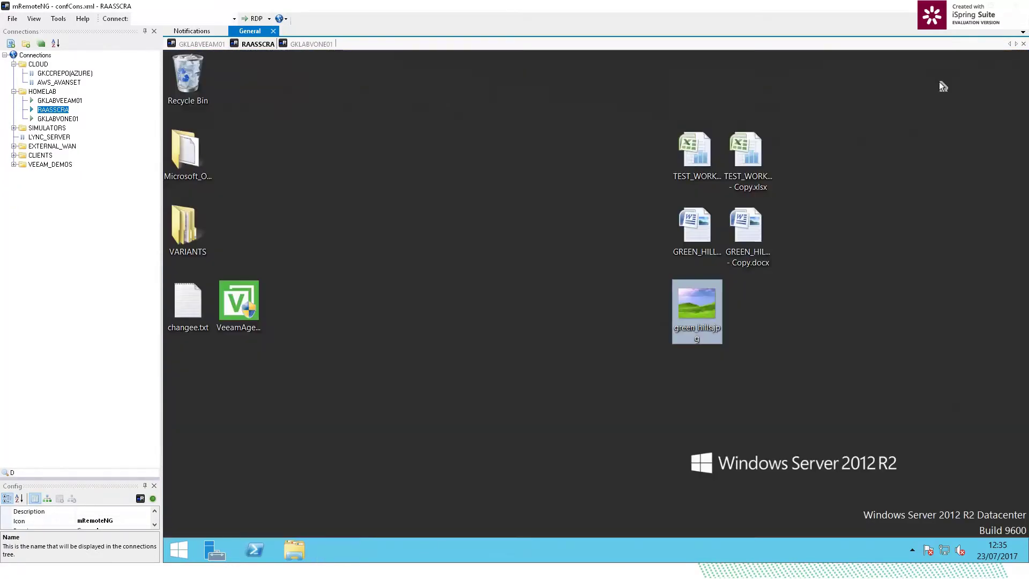
click(619, 183)
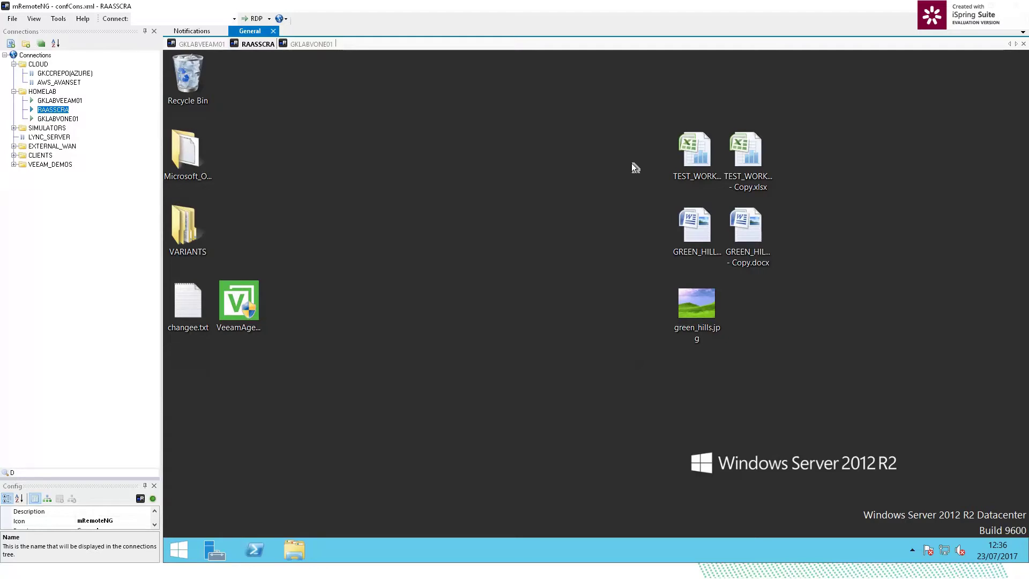
Step: Open File Explorer and browse to the mapped network drive SHARE (\\gkscratchvm01) (S:)
click(296, 550)
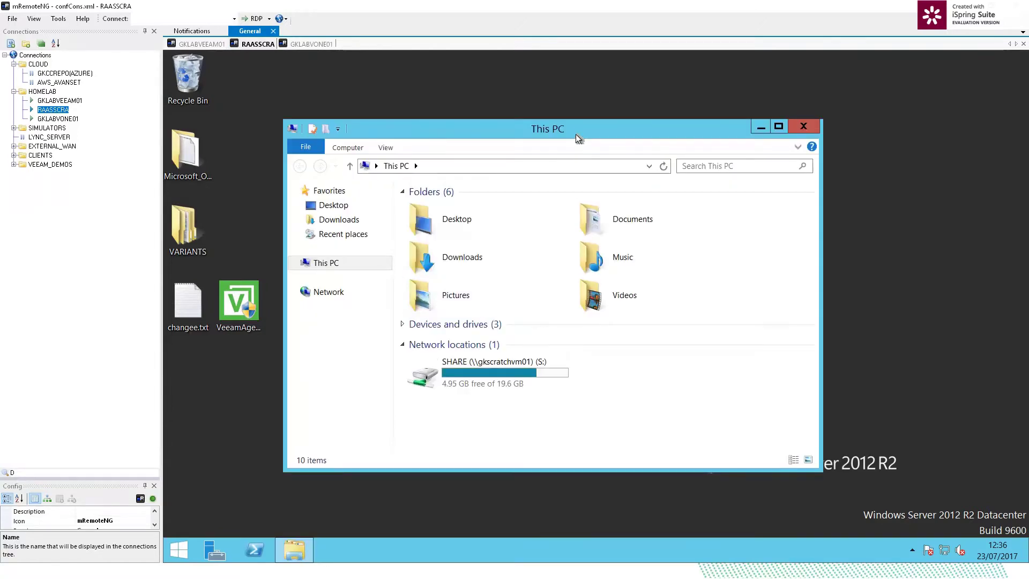
drag(575, 134, 603, 115)
click(489, 352)
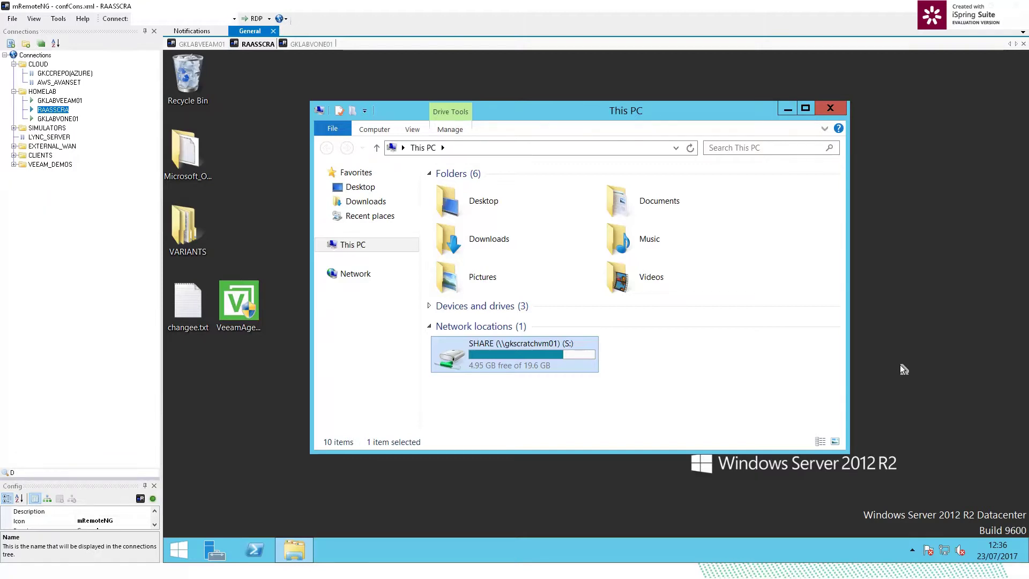
key(Return)
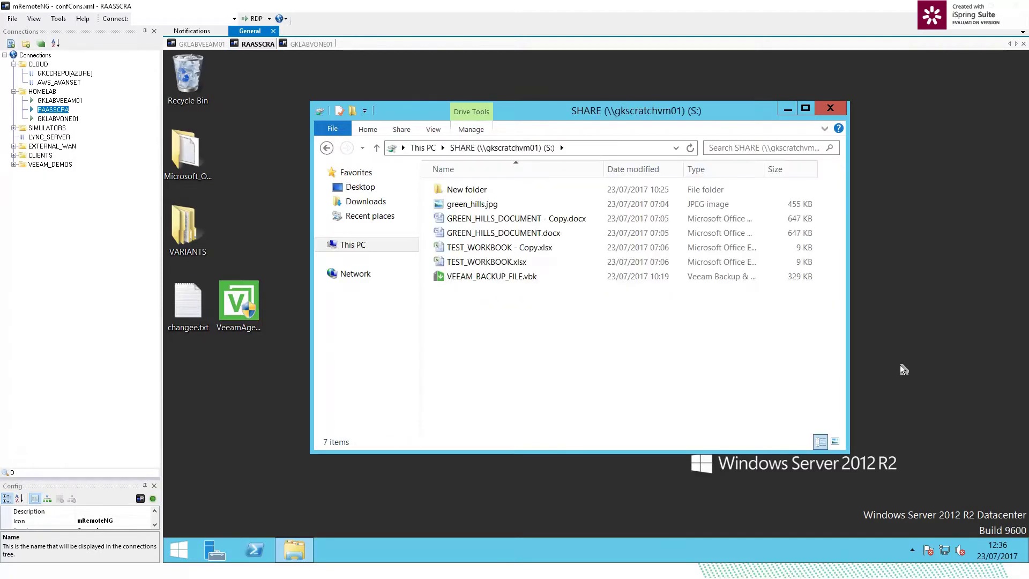
Step: Check GREEN_HILLS_DOCUMENT - Copy.docx on the share, close it, and select the workbooks and VEEAM_BACKUP_FILE.vbk in turn
click(512, 222)
double_click(511, 221)
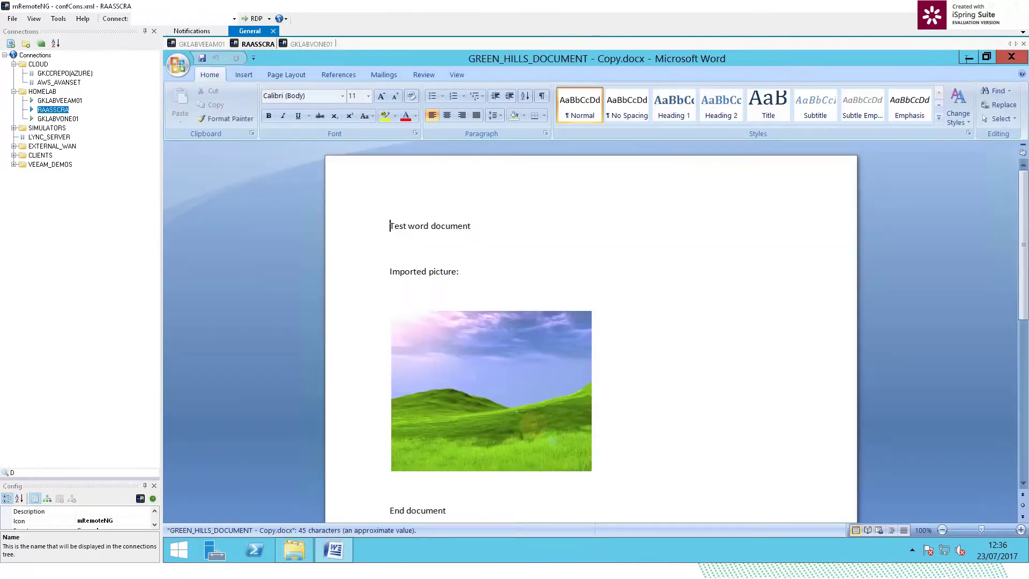
click(1012, 58)
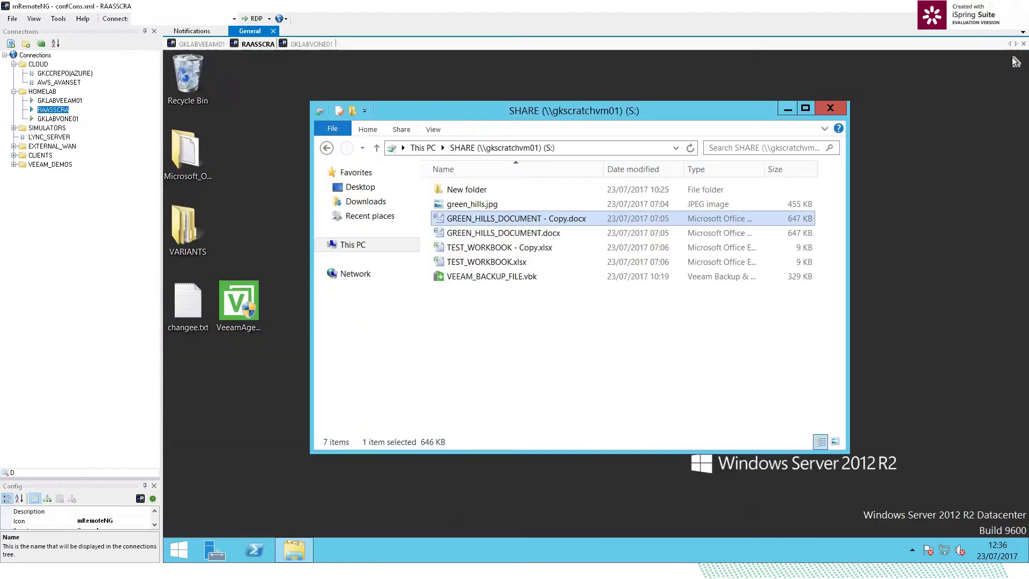
click(520, 261)
click(518, 248)
click(514, 261)
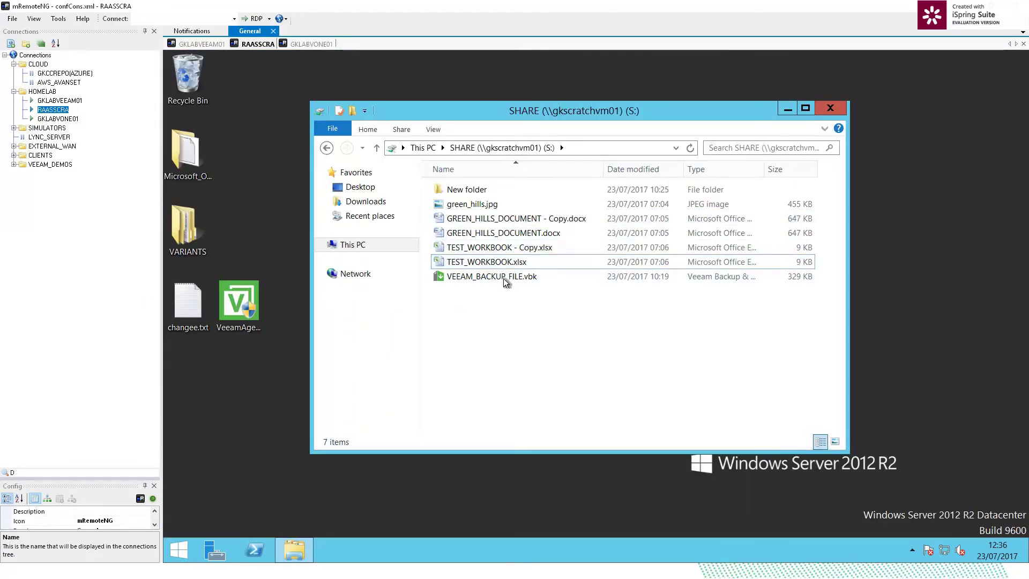
click(528, 276)
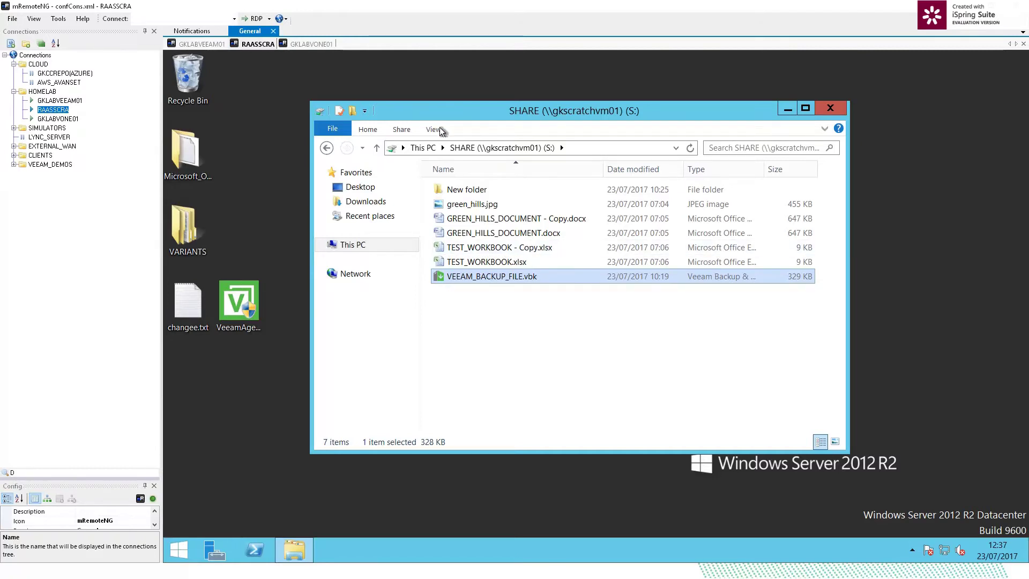
Step: Return to This PC, view the previous versions of the S: share, dismiss its properties, and close the file window
click(425, 148)
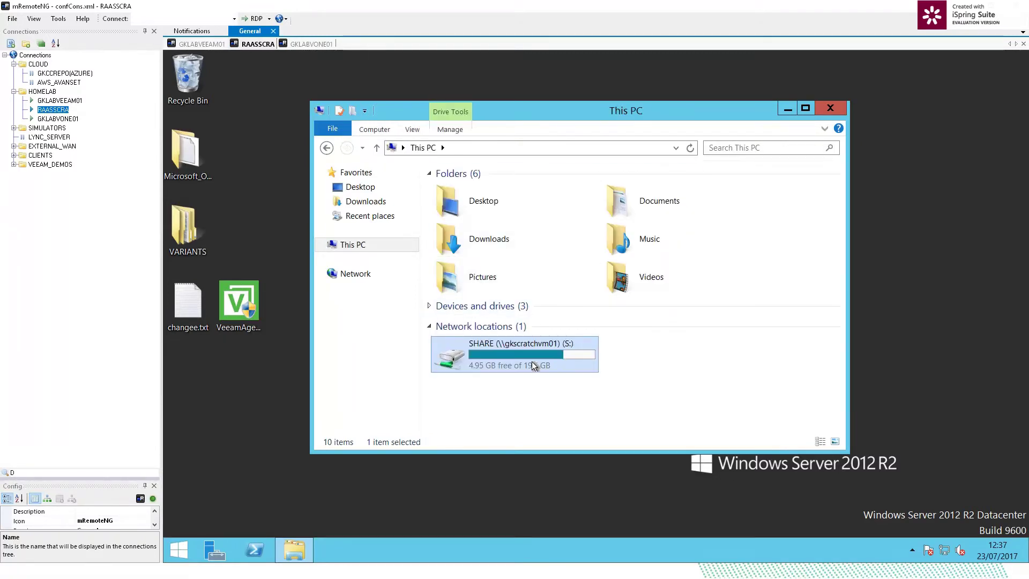
right_click(528, 365)
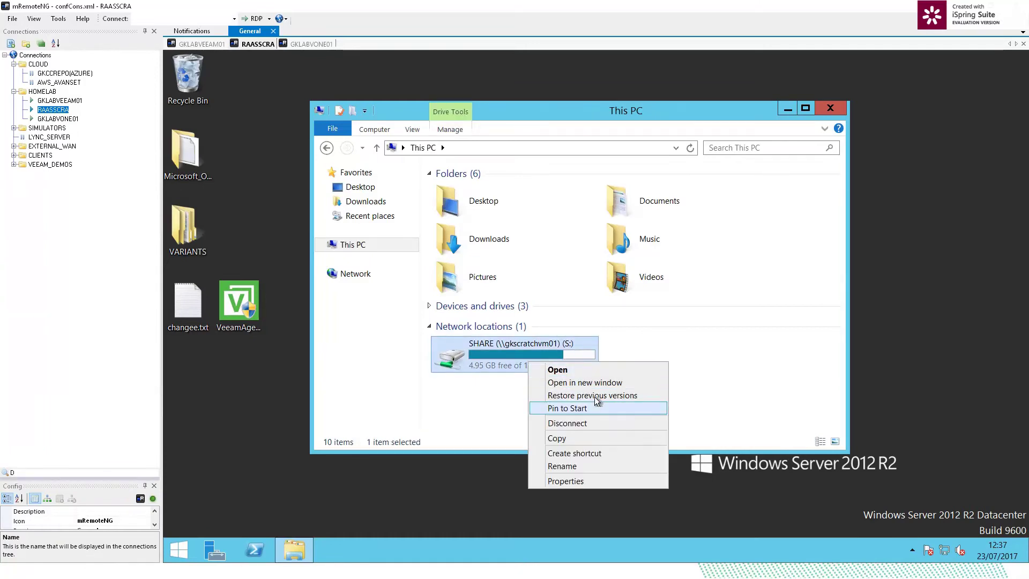
click(630, 397)
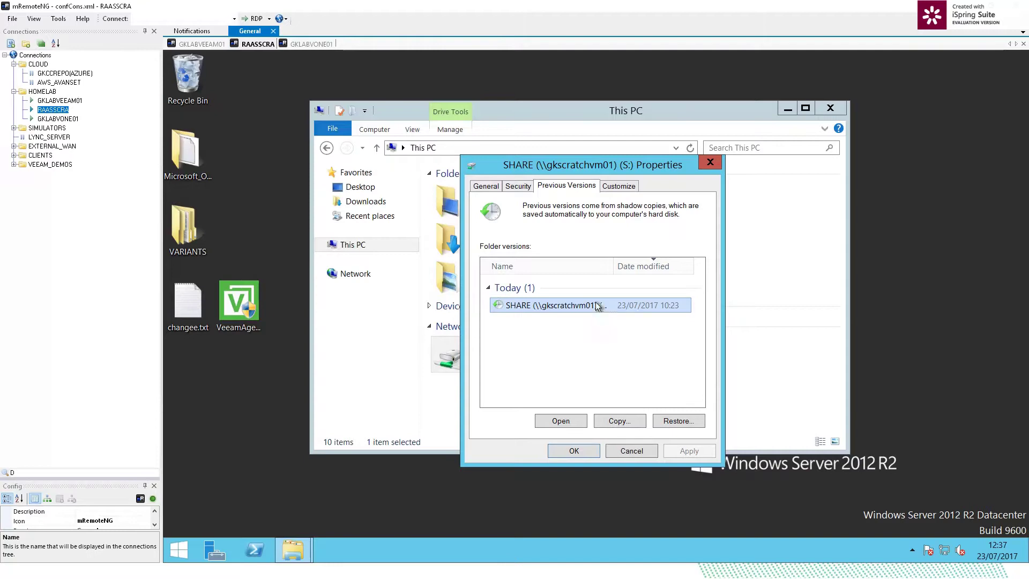
click(631, 450)
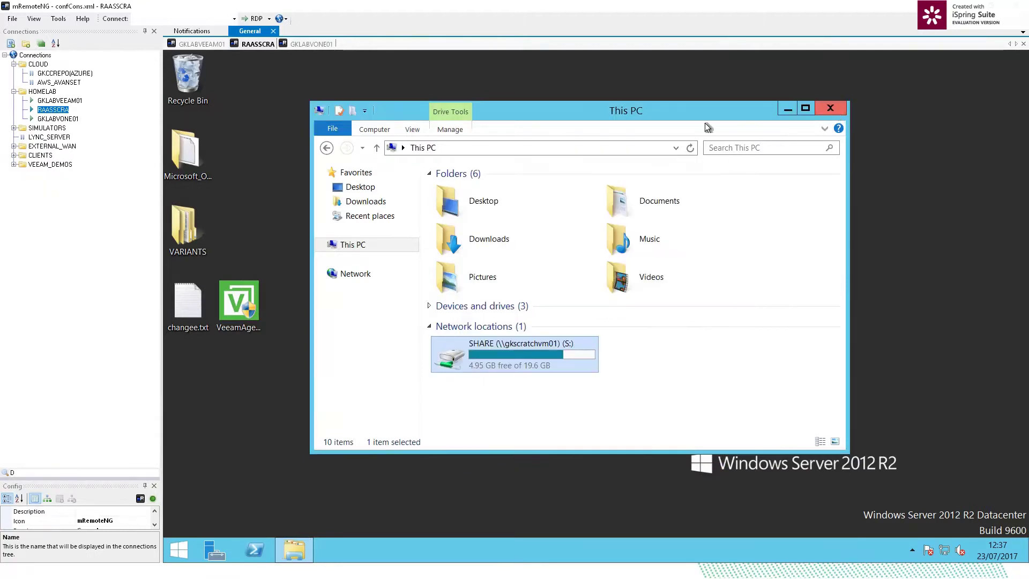
click(834, 111)
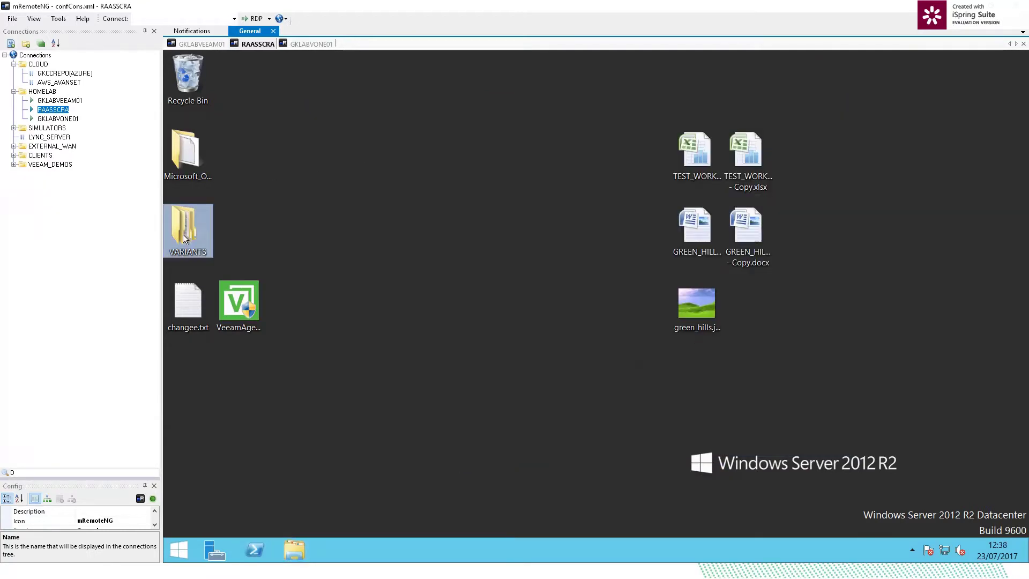
Step: Open the VARIANTS folder on the desktop and go into osiris and its nested osiris subfolder
double_click(182, 233)
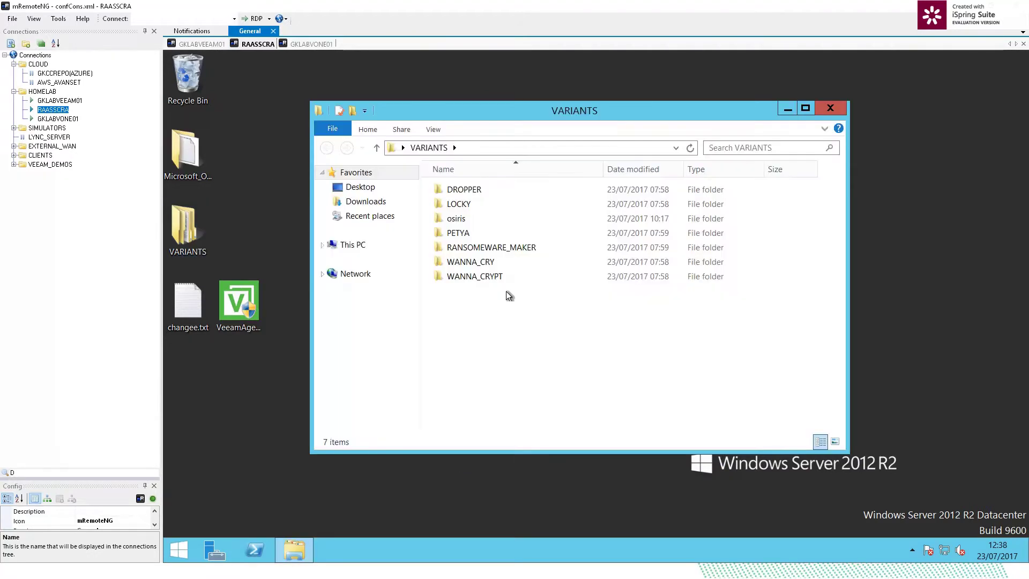
click(477, 217)
double_click(468, 220)
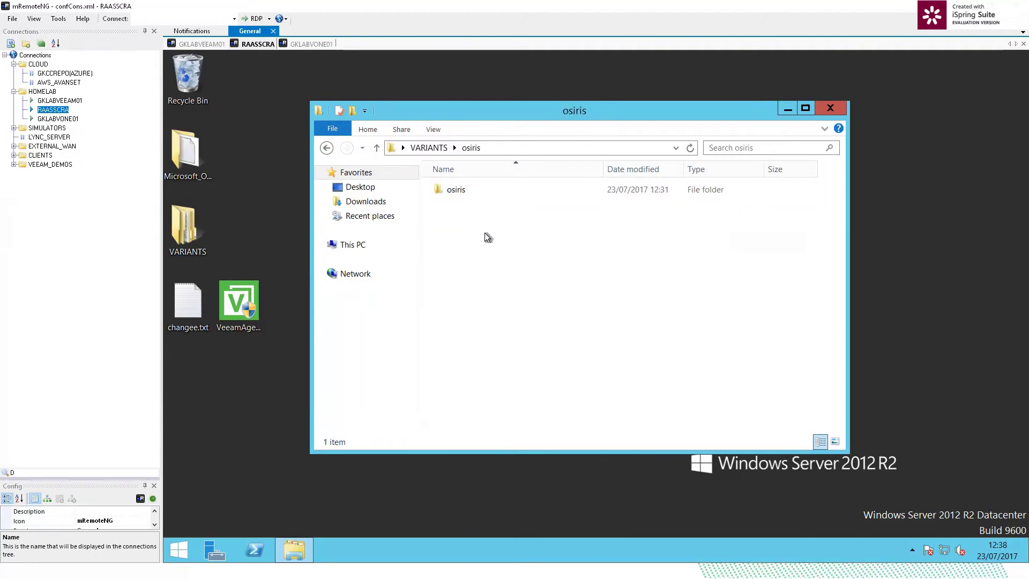
double_click(457, 193)
click(479, 206)
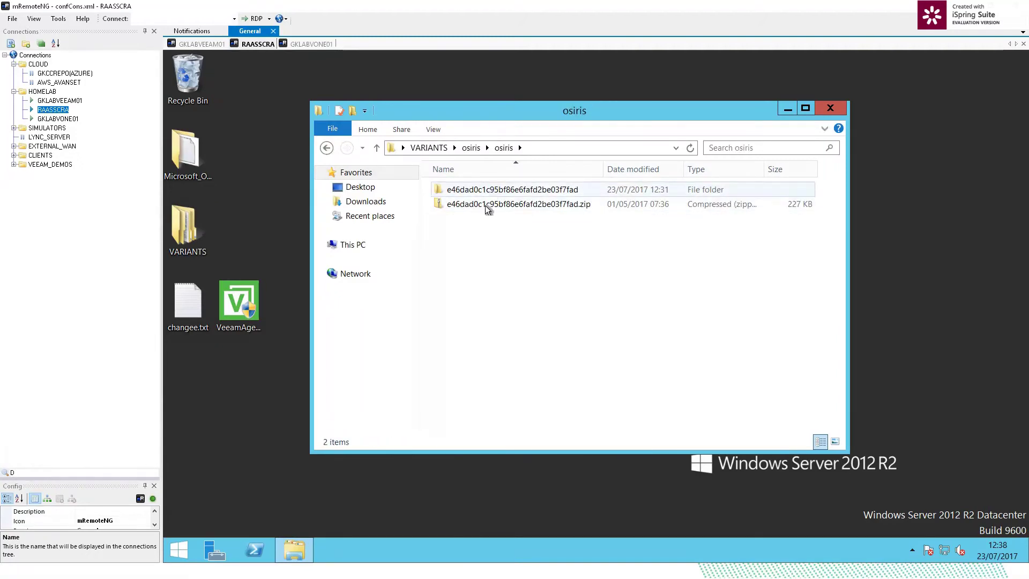
Step: Delete the previously extracted e46dad0c1c95bf86e6fafd2be03f7fad folder, keeping the zip archive beside it
right_click(482, 207)
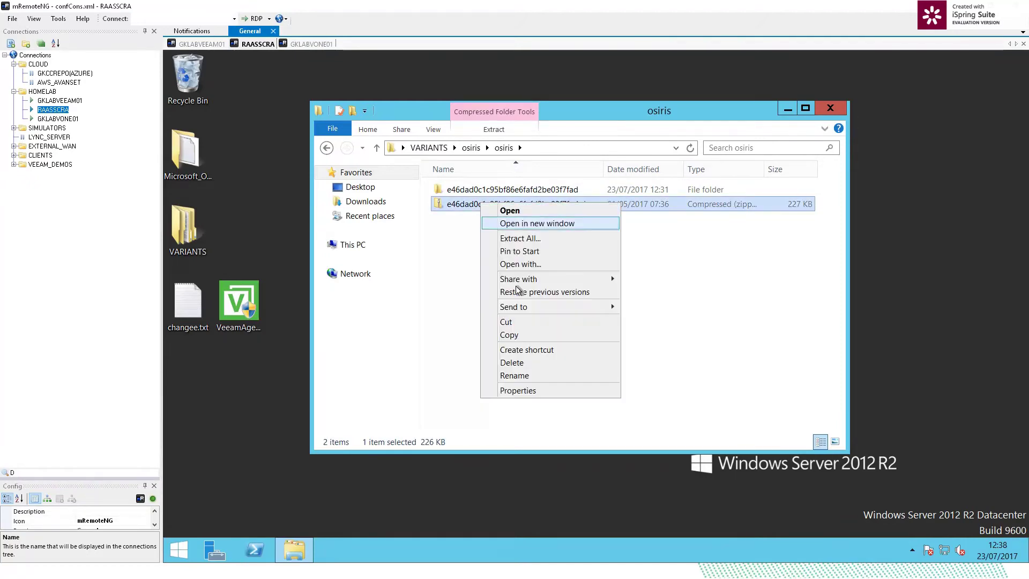
click(503, 189)
key(Delete)
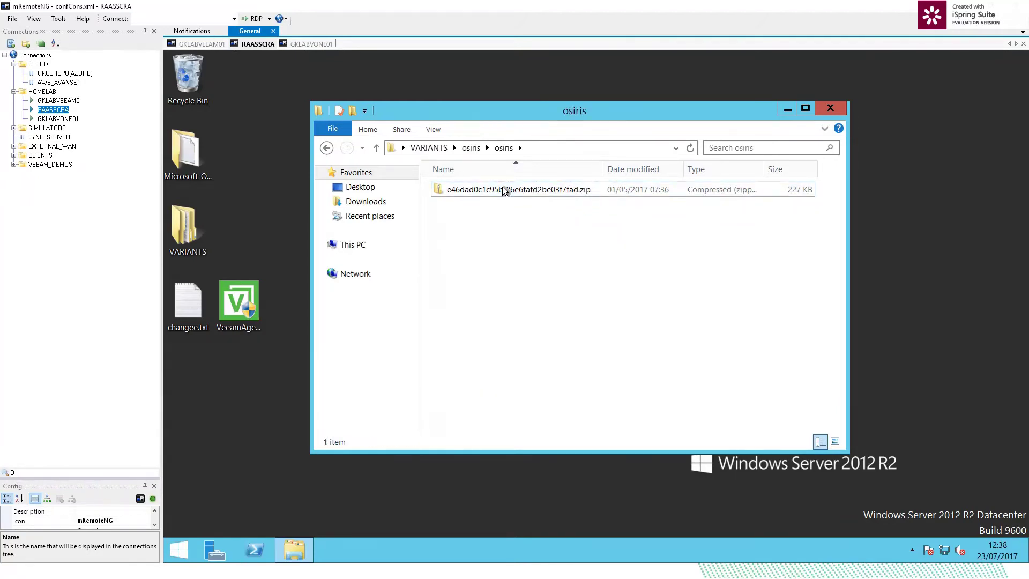
Step: Extract the zip archive in the nested osiris folder to the default destination and close the extracted folder's window
click(504, 189)
right_click(503, 189)
click(522, 217)
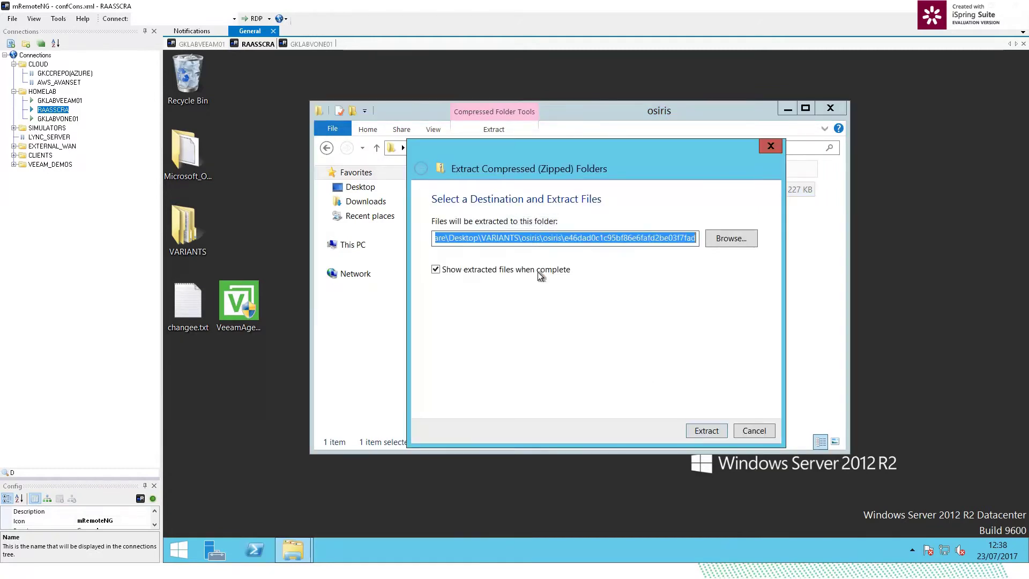
click(706, 431)
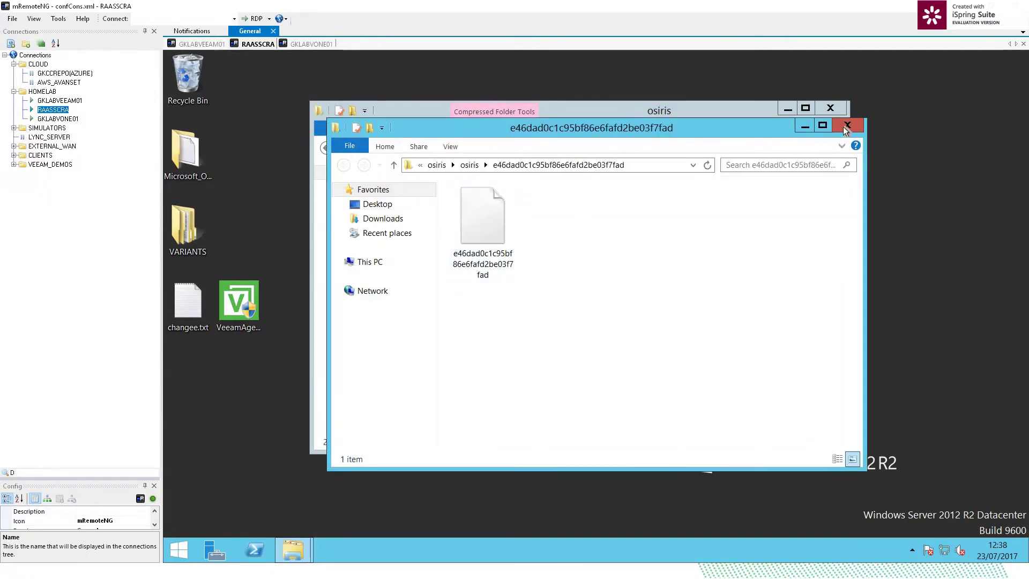
click(844, 129)
Step: Extract the osiris zip archive again to the default destination, replacing the existing file there
right_click(532, 203)
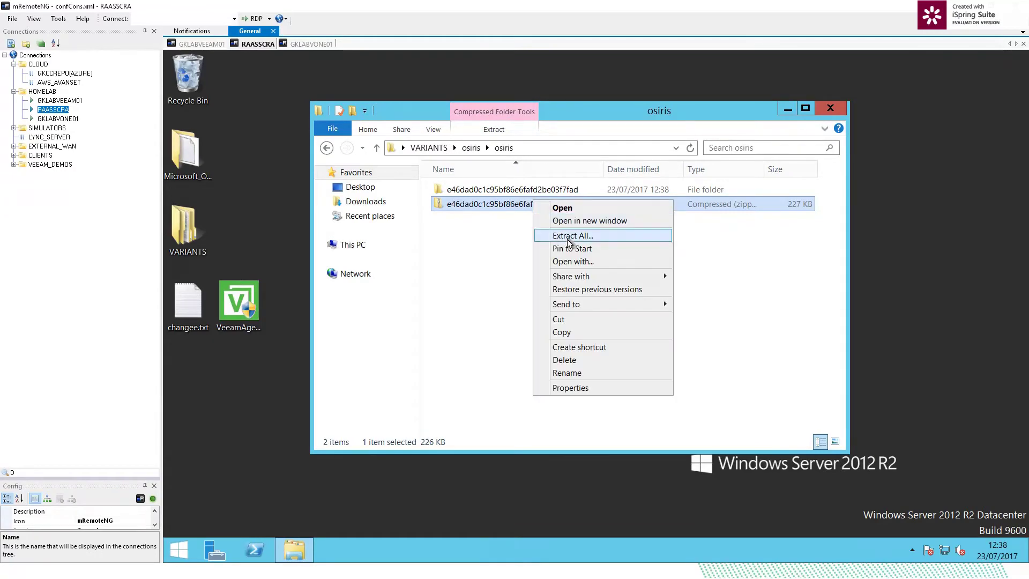
click(569, 236)
click(705, 430)
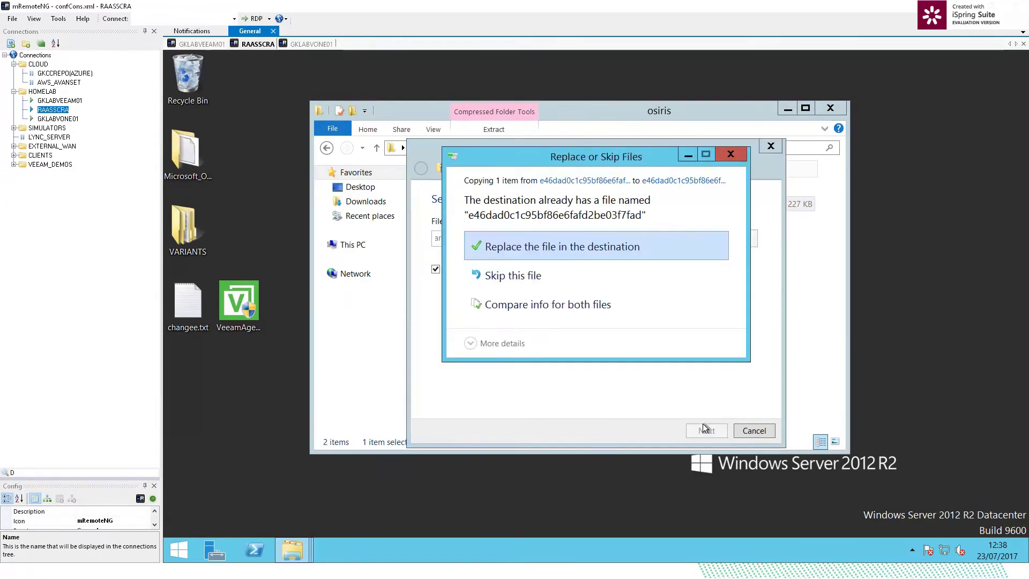
click(548, 249)
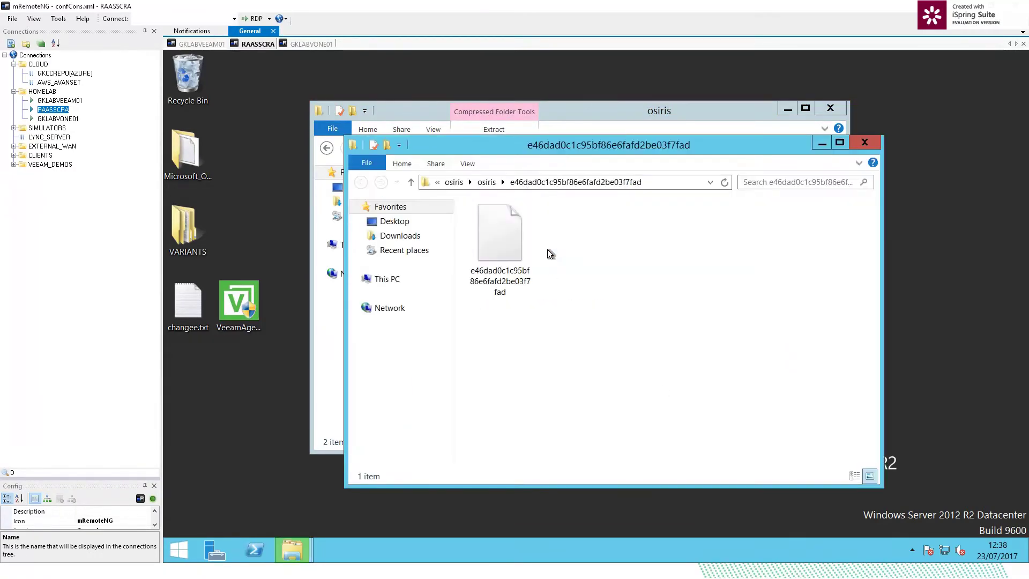
Step: Rename the extracted file by appending the .exe extension to its name
click(507, 247)
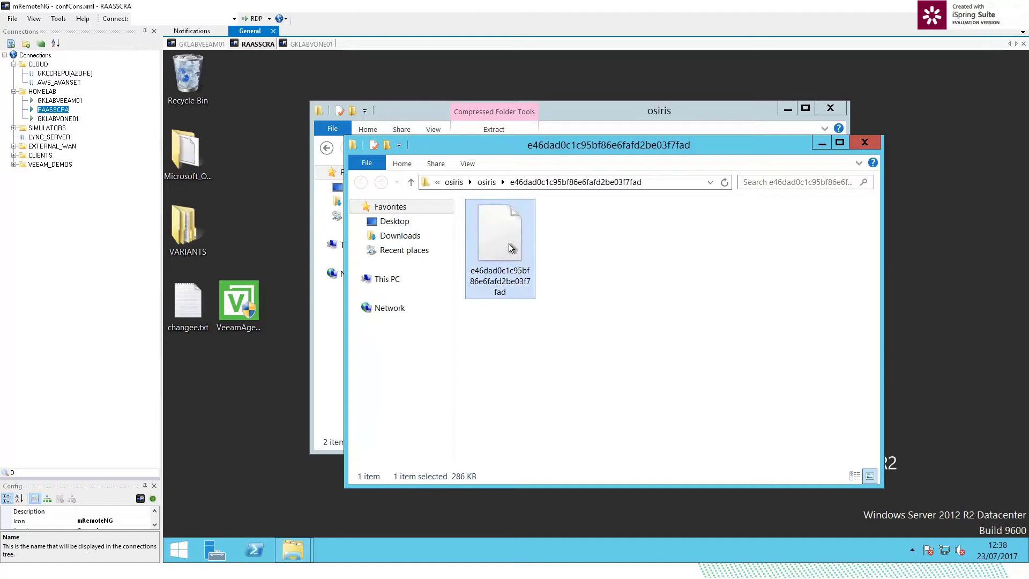
click(514, 296)
key(End)
text(.exe)
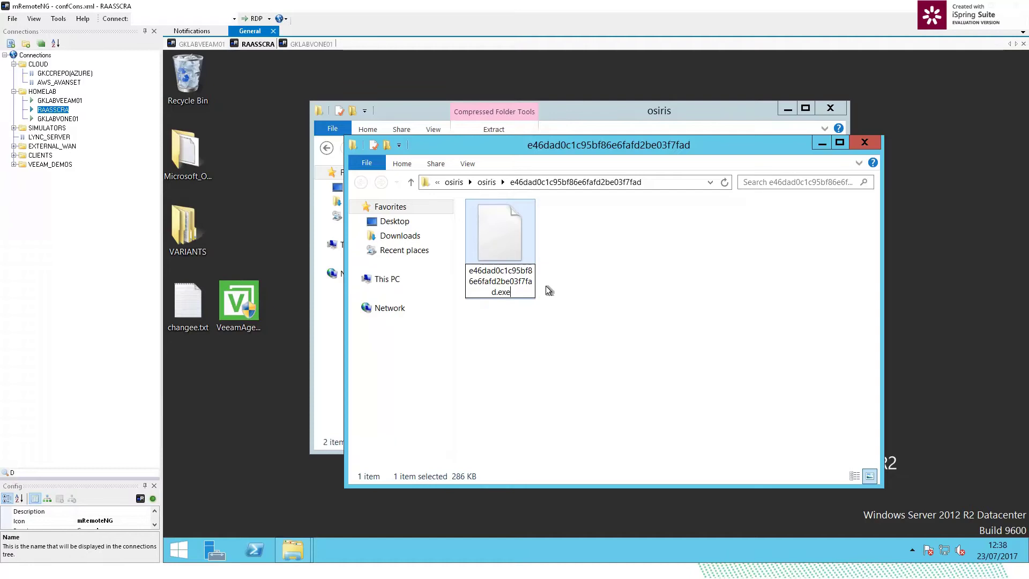
key(Return)
click(603, 281)
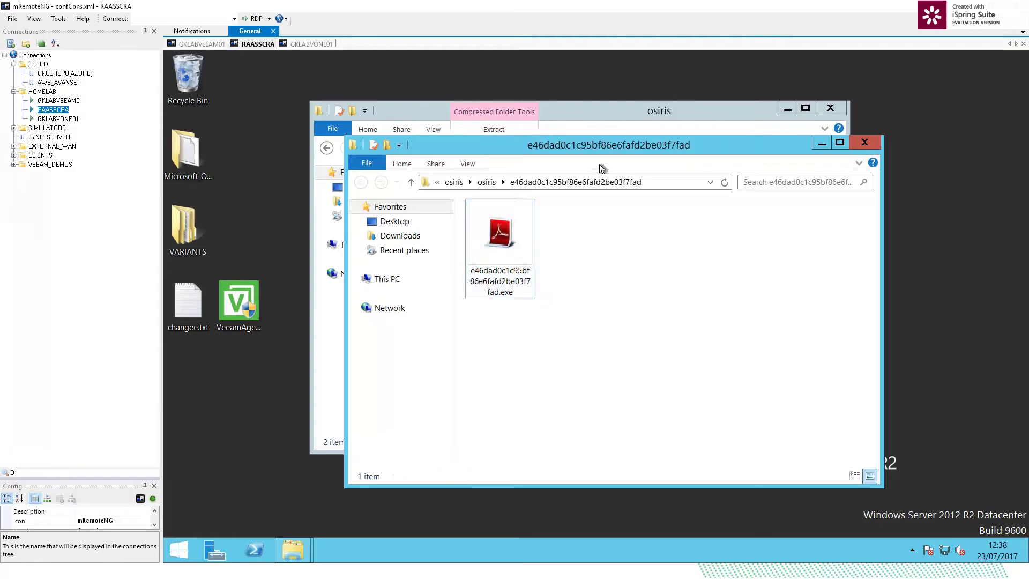
Step: Close the osiris folder window, and narrow and reposition the extracted folder's window to uncover the desktop files
drag(617, 150, 514, 137)
click(830, 108)
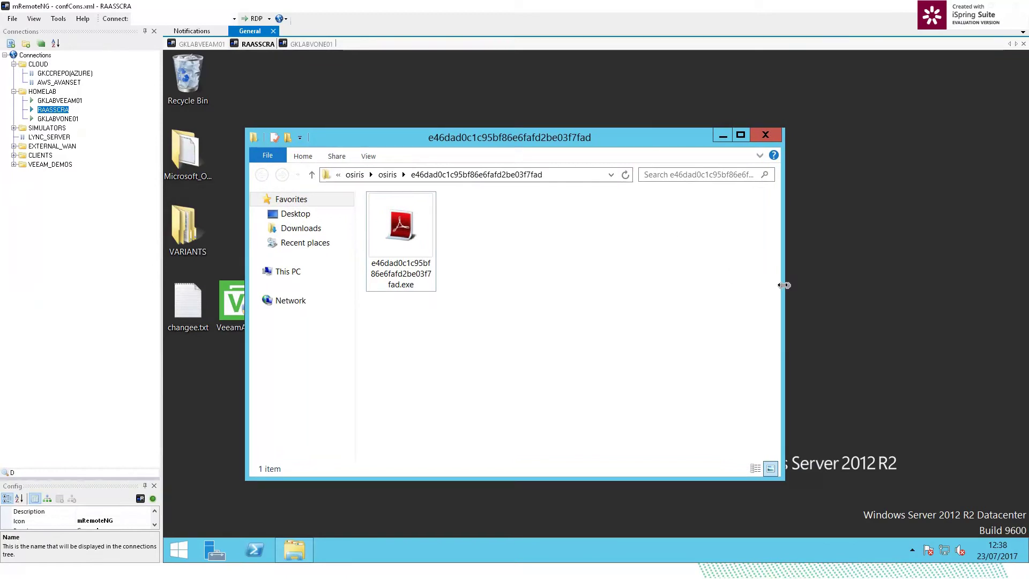
drag(782, 285, 676, 284)
drag(548, 139, 503, 101)
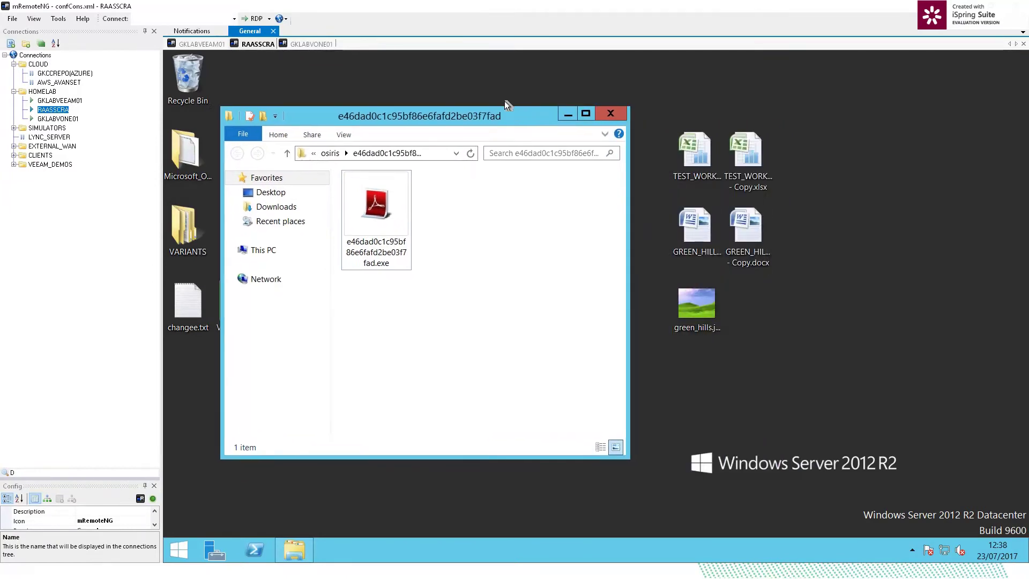
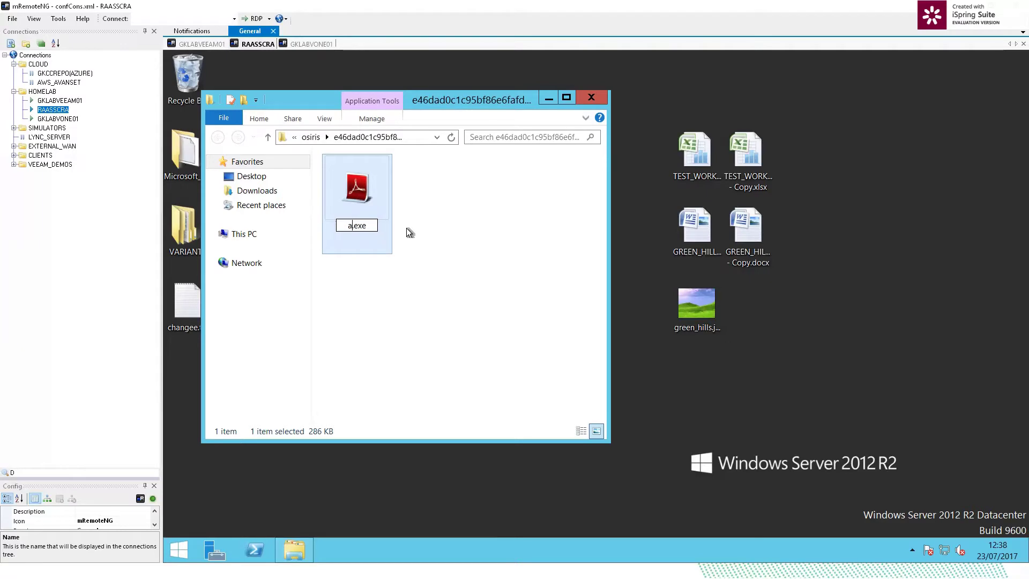
Step: Rename the extracted executable as adobe_updater.exe and move its folder window clear of the desktop icons
text(dobe)
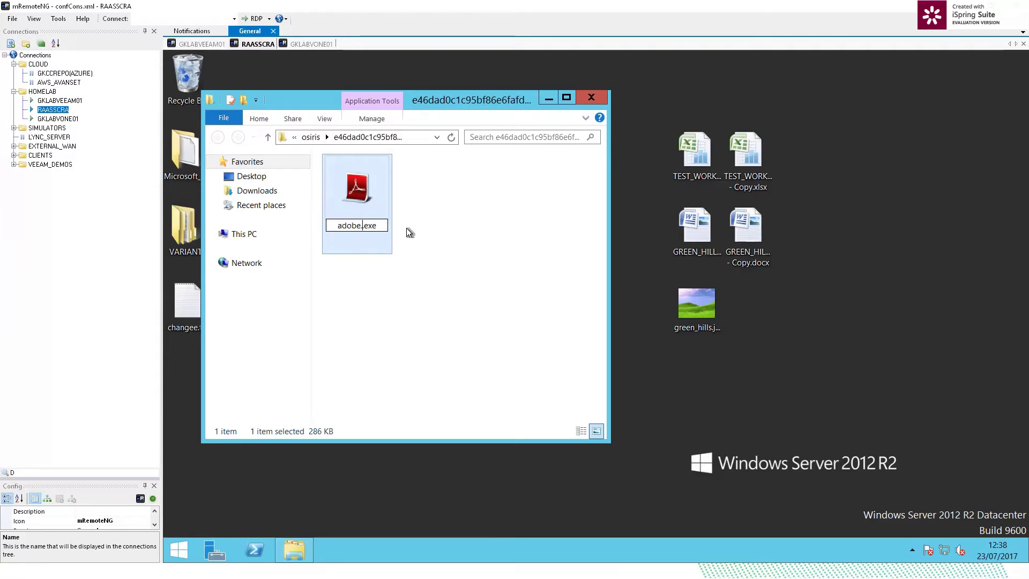
text(.install)
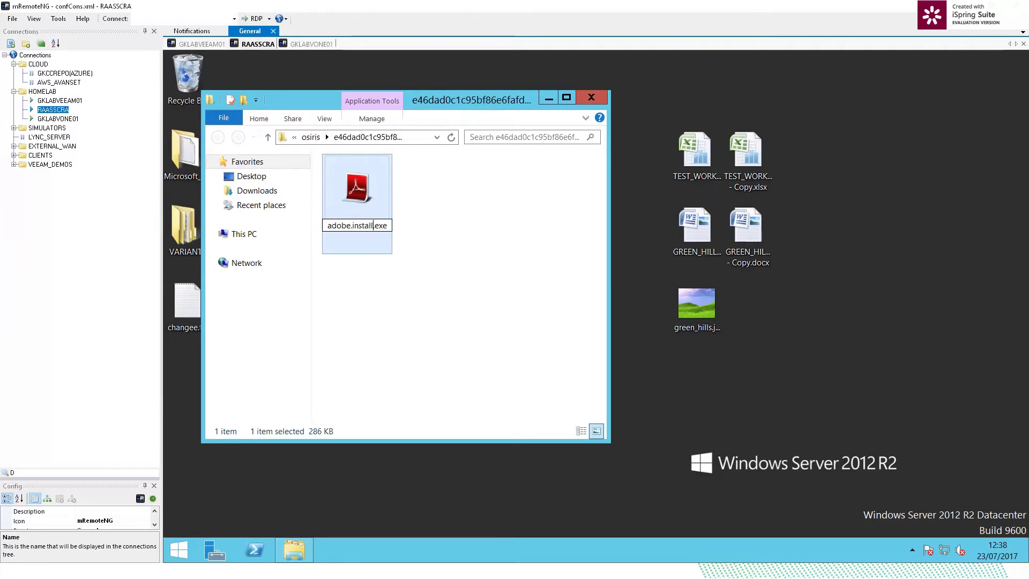
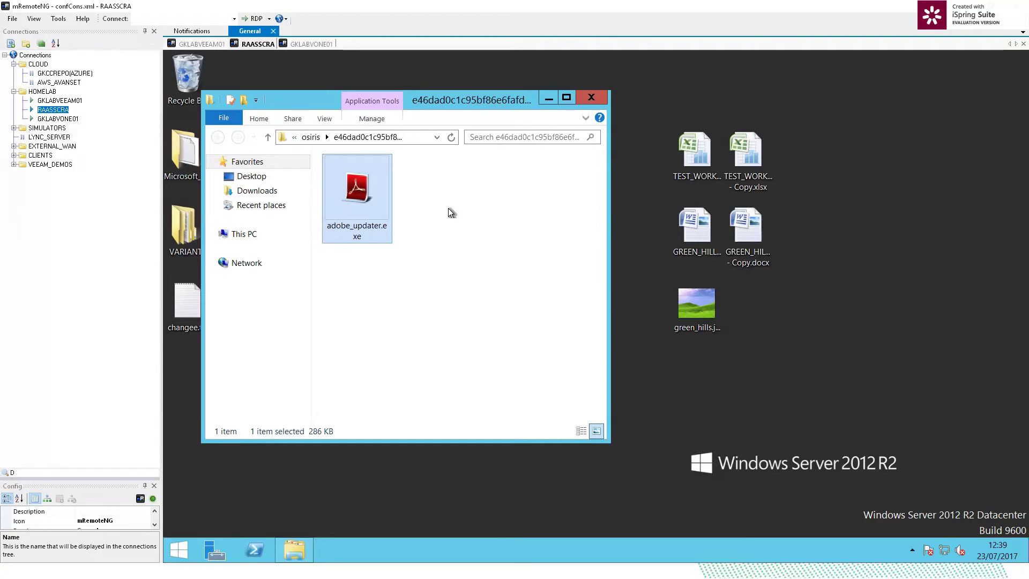
drag(493, 103, 540, 104)
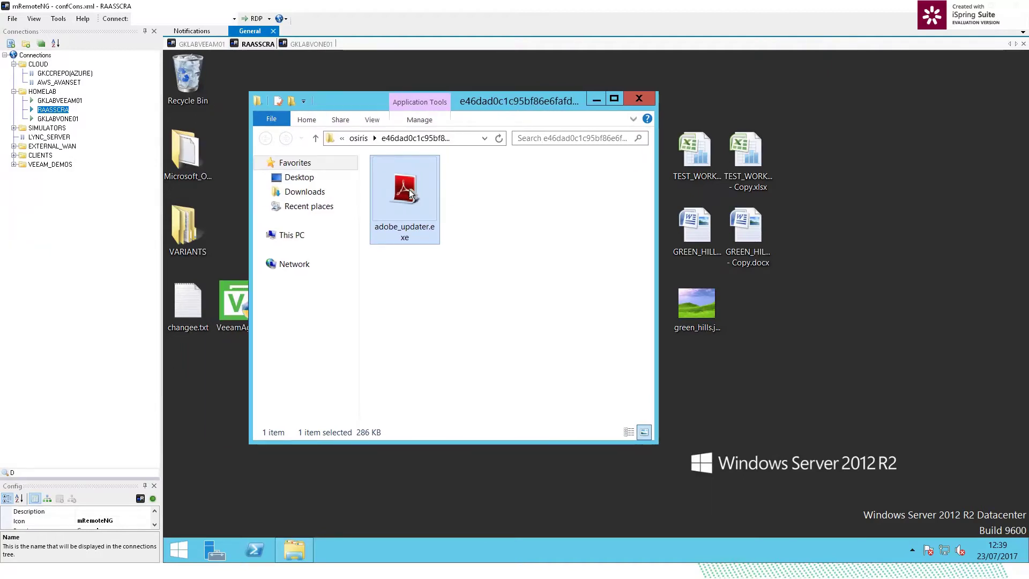
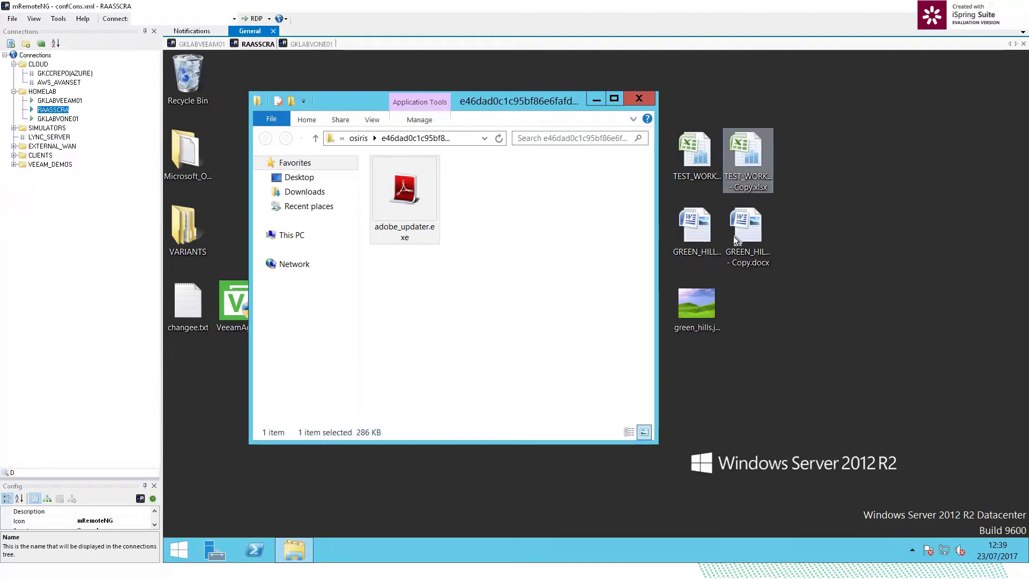
Step: Open Task Manager and arrange it beside the folder window to examine the adobe_updater.exe background processes
right_click(564, 542)
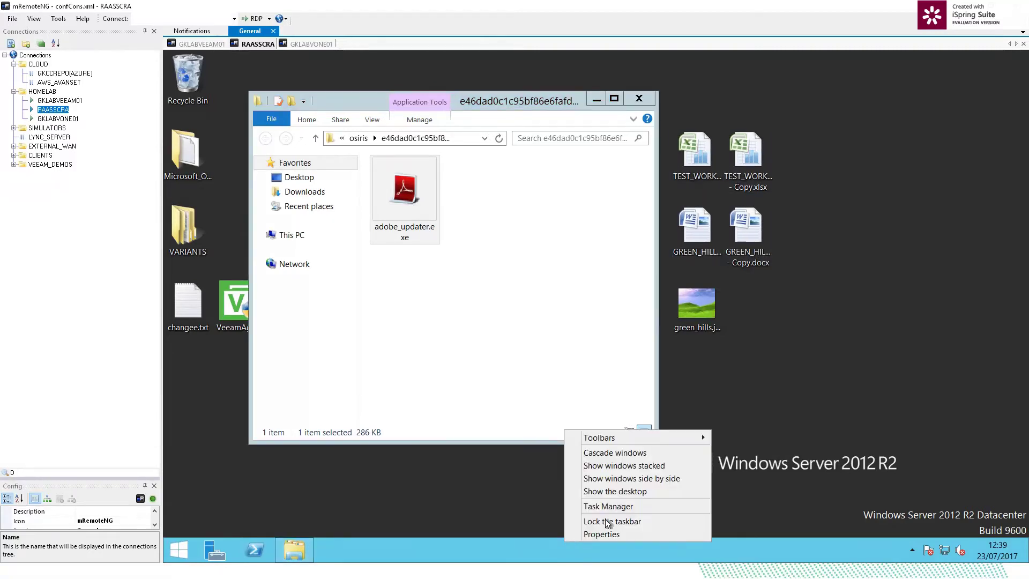
click(608, 505)
drag(408, 162, 806, 102)
drag(372, 92, 305, 68)
click(688, 321)
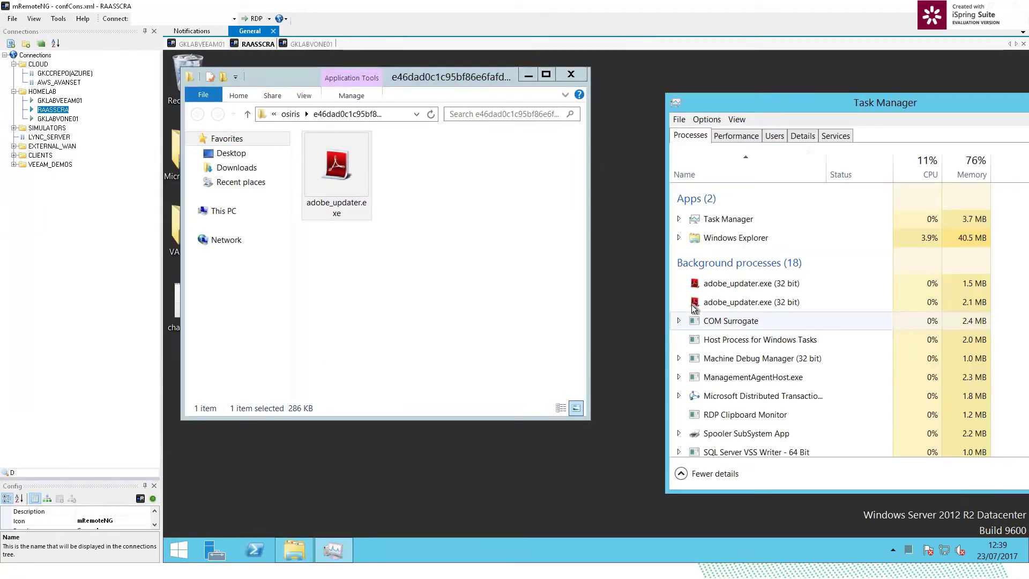
Step: Show the CPU performance graph and move Task Manager to uncover the workbook files on the desktop
click(736, 135)
drag(836, 104, 697, 87)
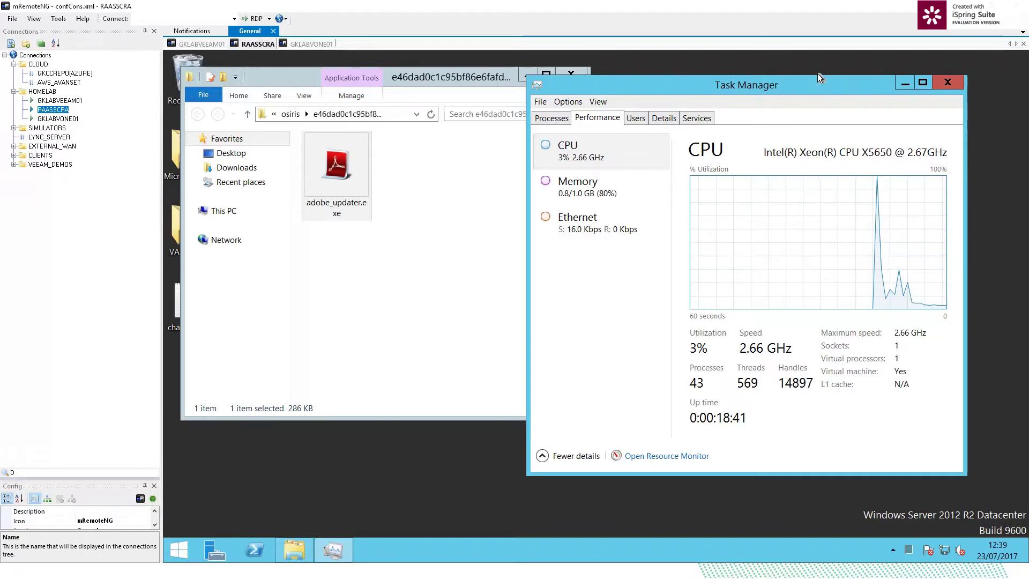
drag(818, 75, 763, 147)
click(764, 147)
click(680, 151)
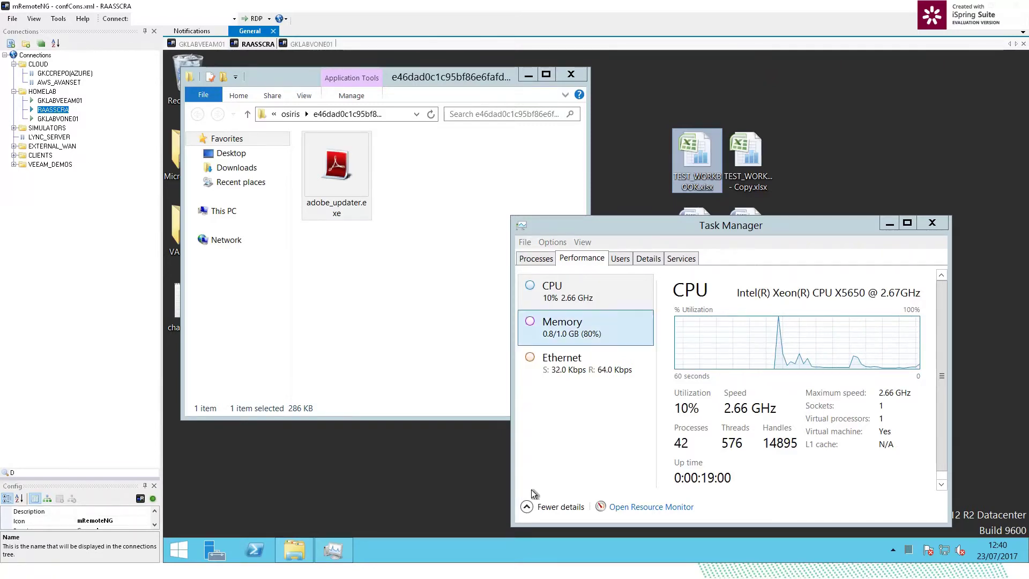
Step: Sort the running processes by CPU usage and look through the list for adobe_updater.exe
click(546, 264)
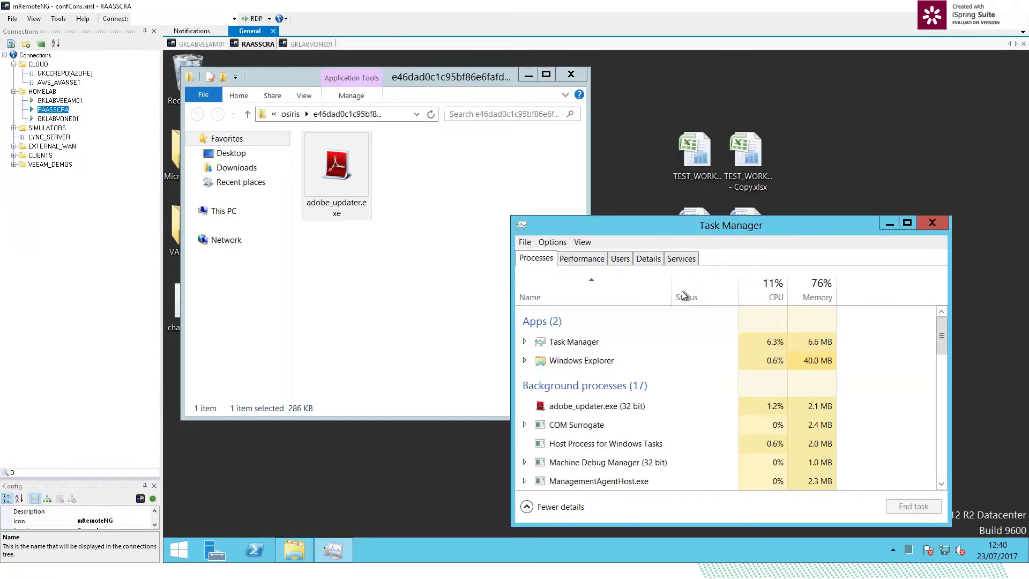
click(776, 296)
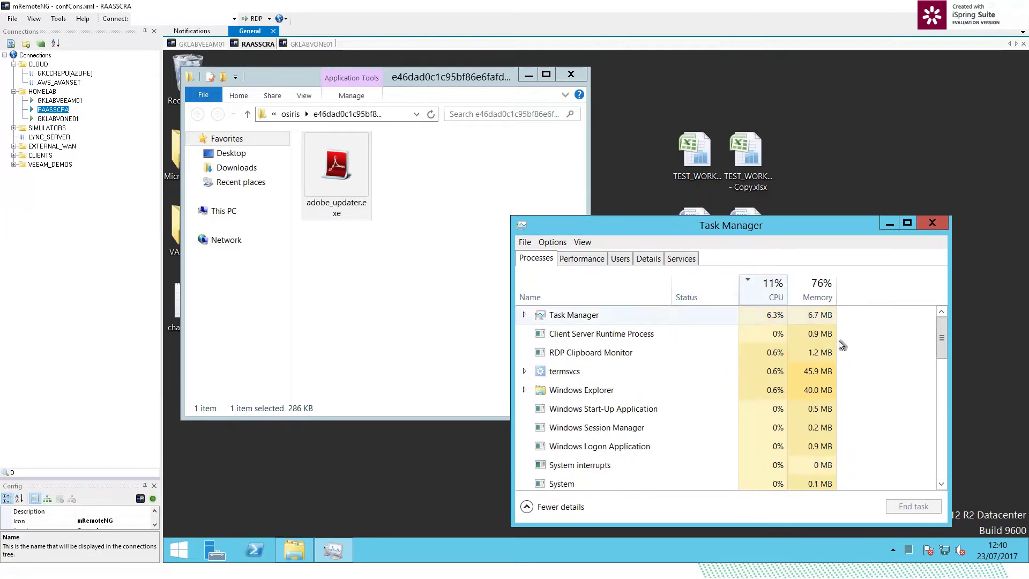
scroll(875, 322, down, 5)
scroll(879, 362, up, 5)
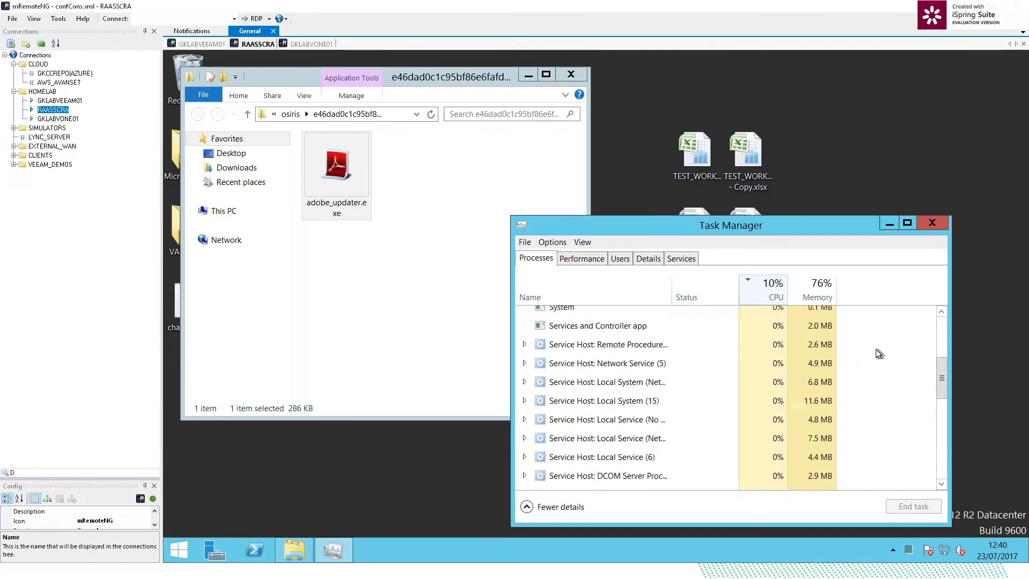
click(583, 332)
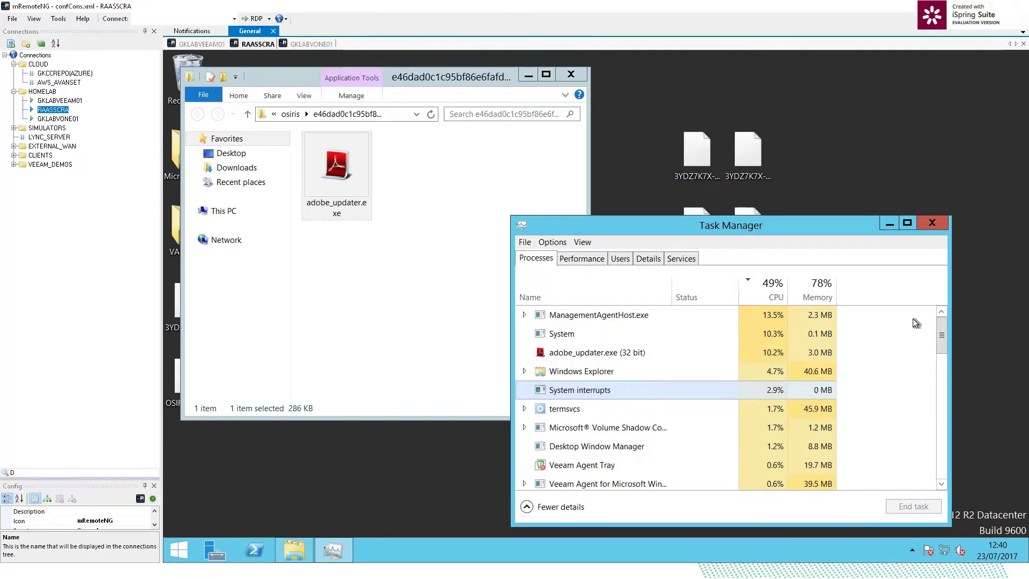
Step: Compare the CPU activity graph with the process list and move Task Manager clear of the desktop files
click(583, 264)
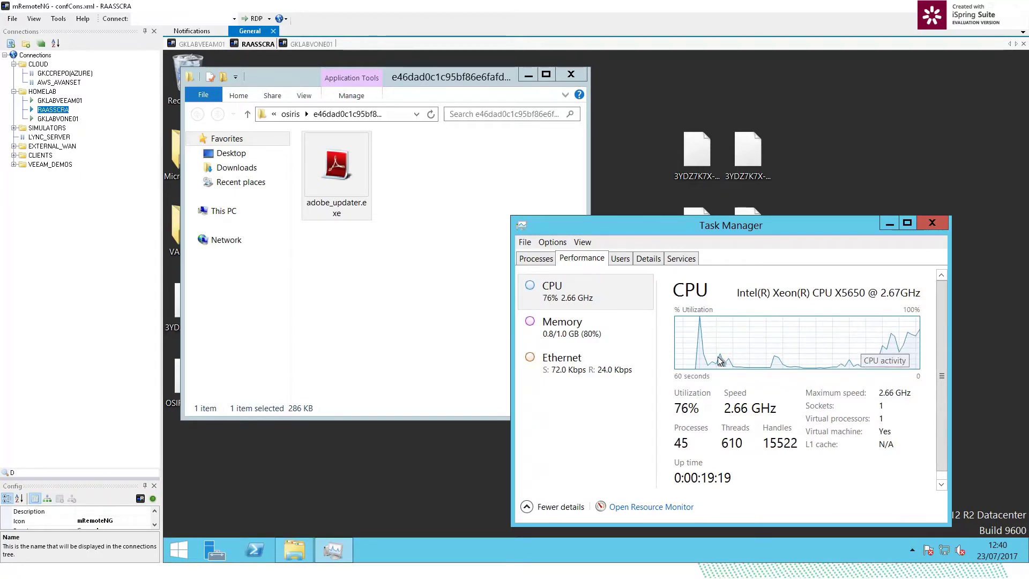
click(536, 259)
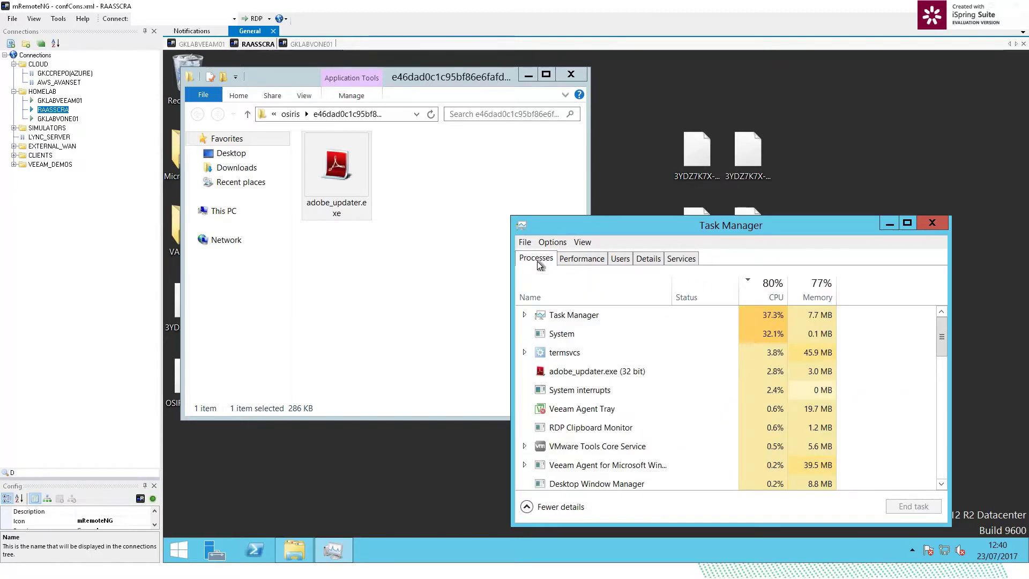
drag(693, 243, 883, 312)
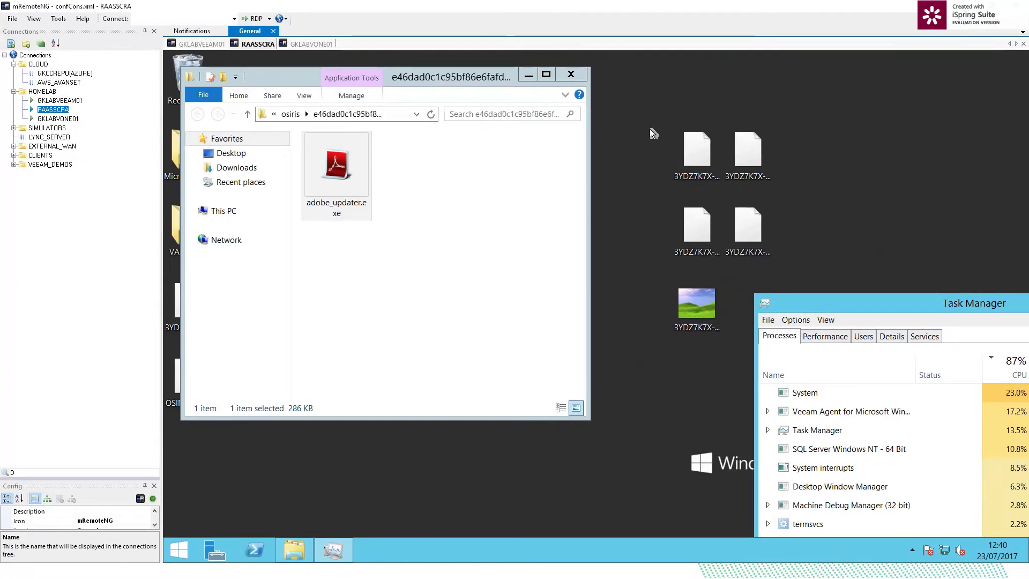
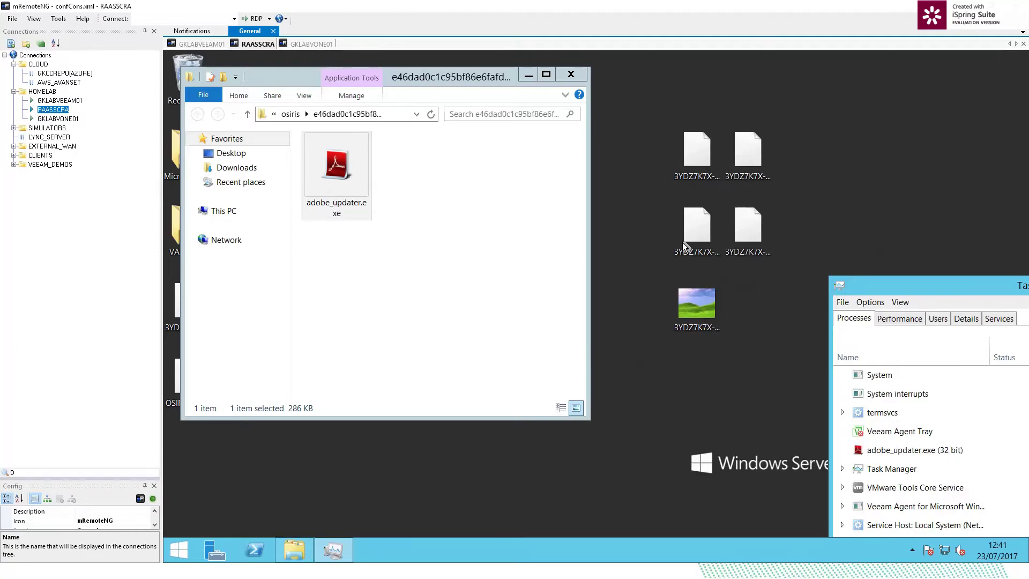
Step: Inspect the names of the encrypted desktop files and move the folder window to uncover the remaining icons
click(697, 225)
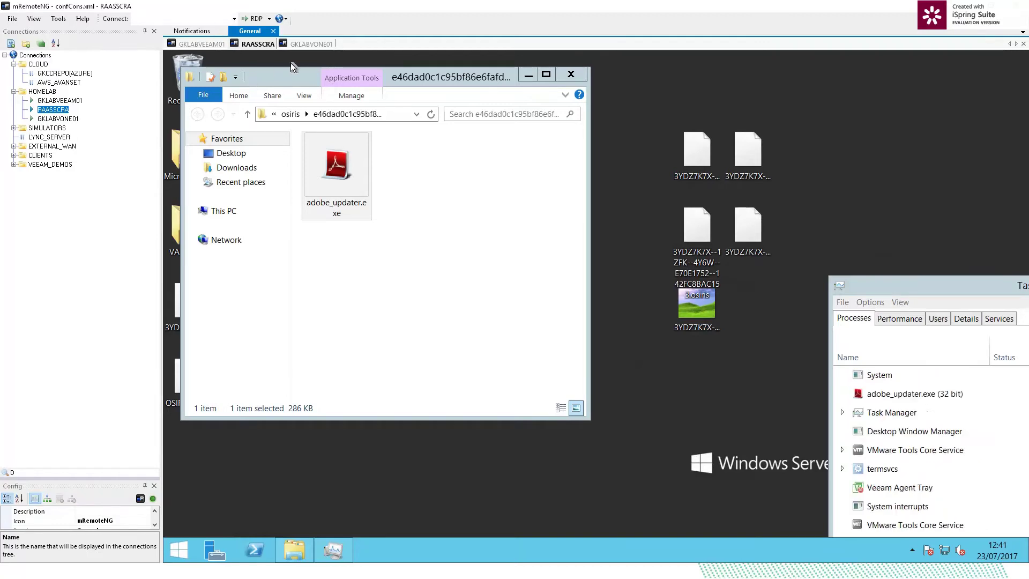
click(498, 96)
drag(499, 95, 577, 108)
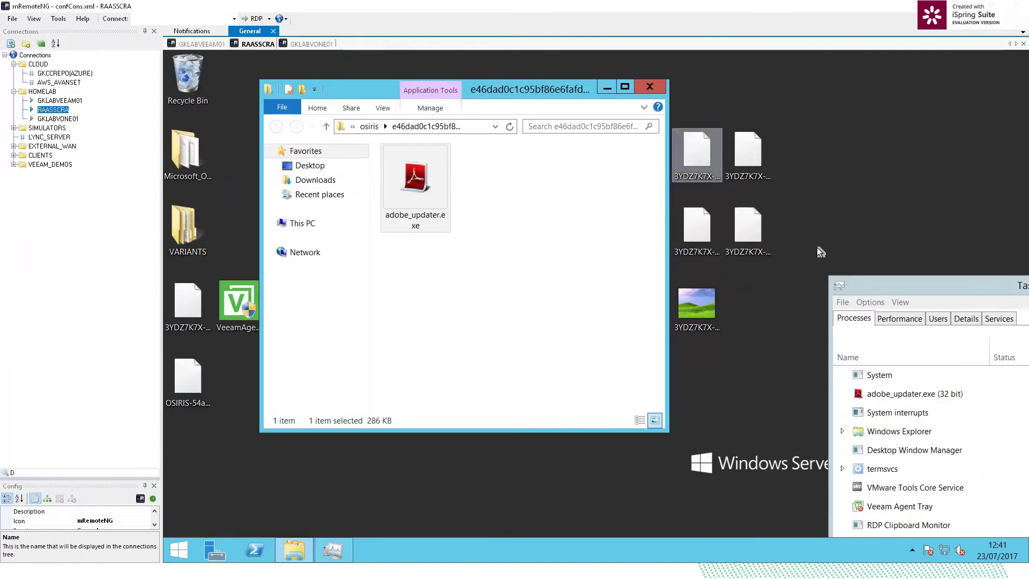
click(772, 275)
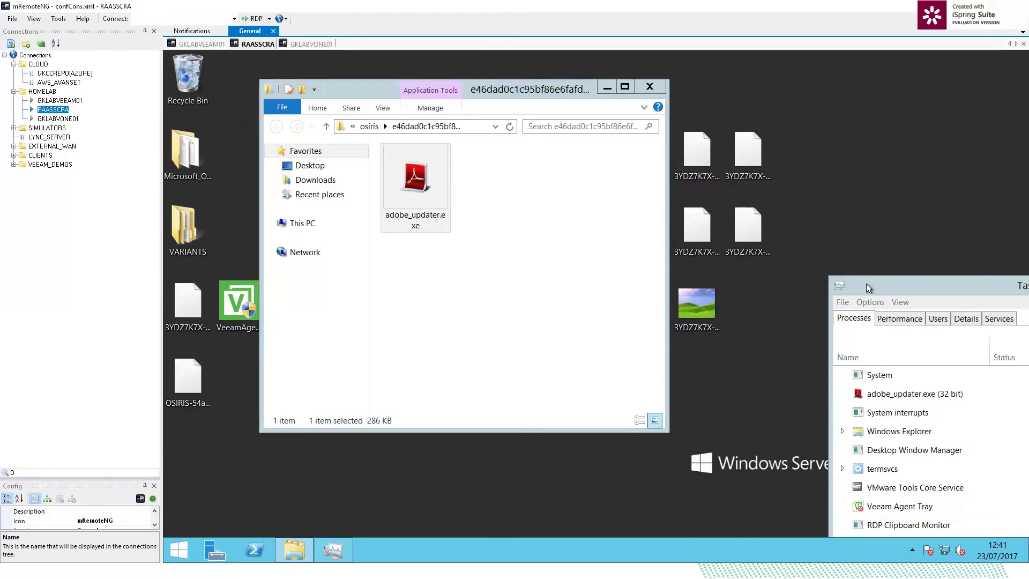
Step: Bring Task Manager back into view to examine the CPU performance graph, and move it aside
drag(899, 289, 702, 268)
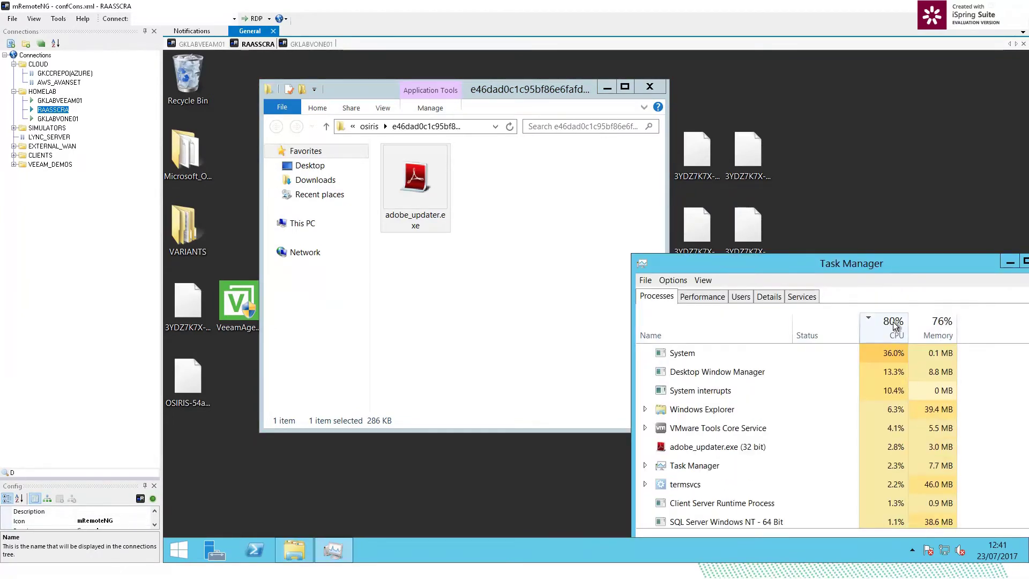
click(715, 295)
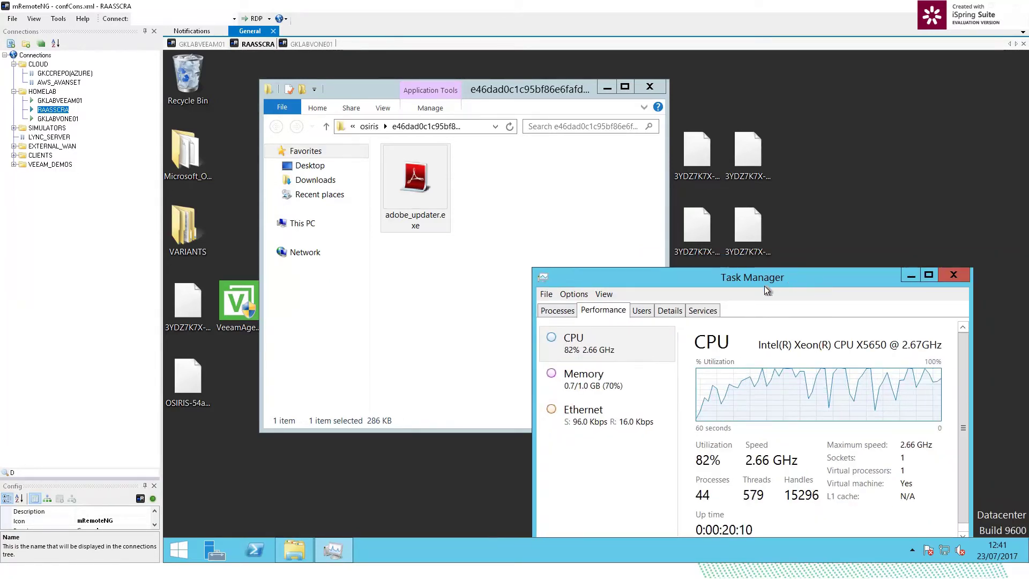
drag(707, 282, 789, 285)
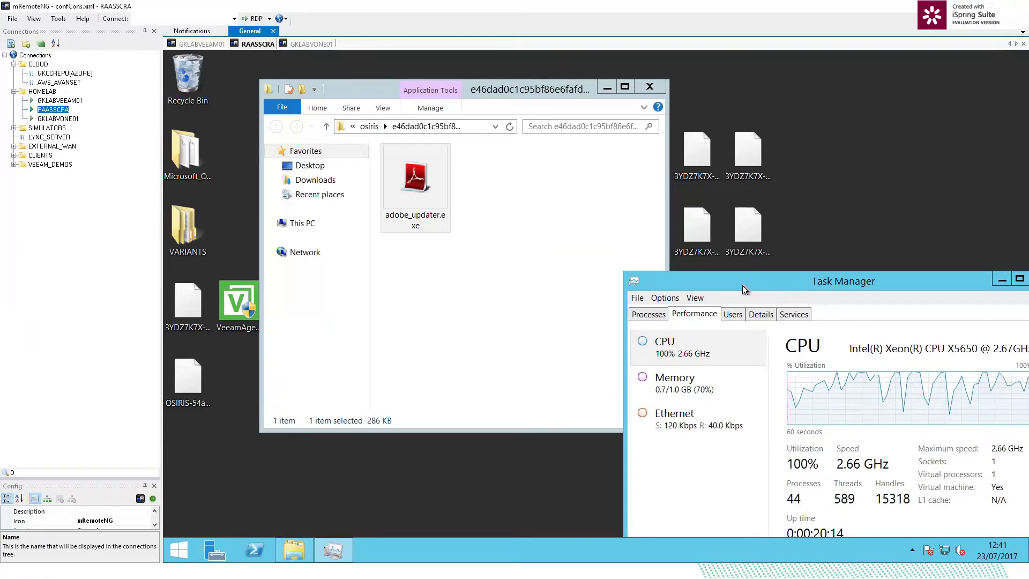
drag(742, 285, 869, 280)
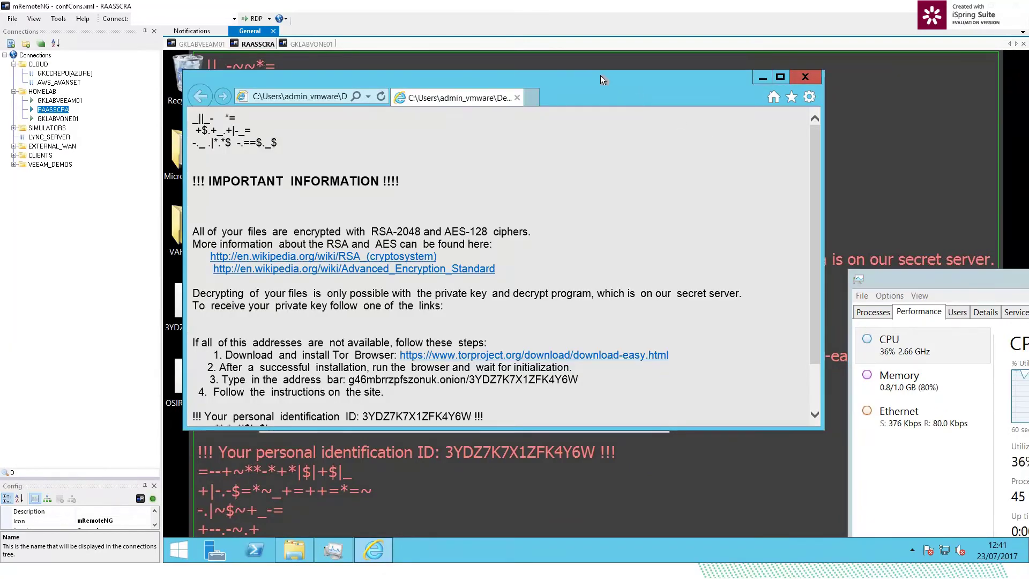
Step: Move the ransom note window aside and inspect the extracted sample's folder and the encrypted documents on the desktop
drag(600, 76, 887, 281)
click(431, 182)
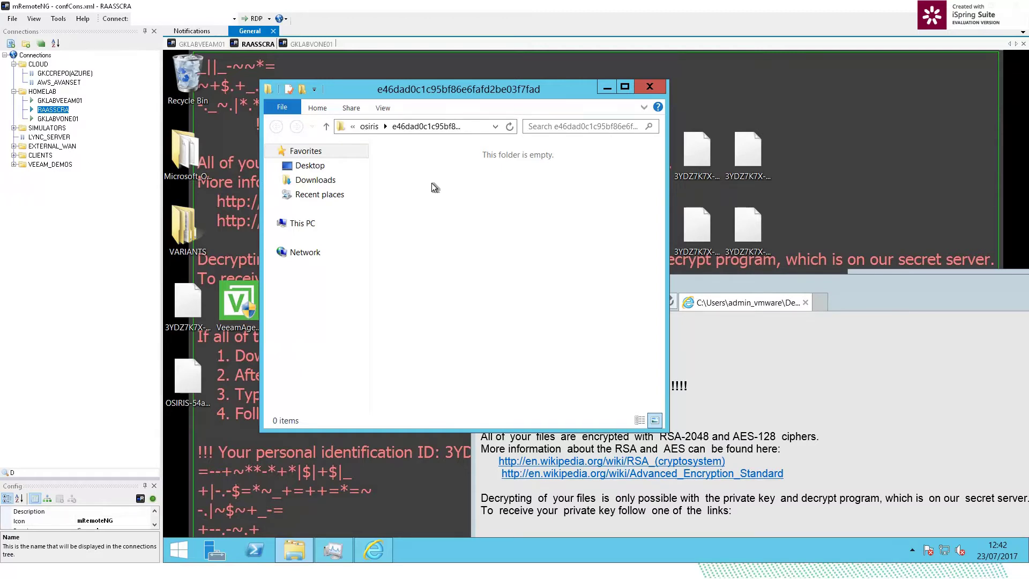
drag(476, 88, 445, 90)
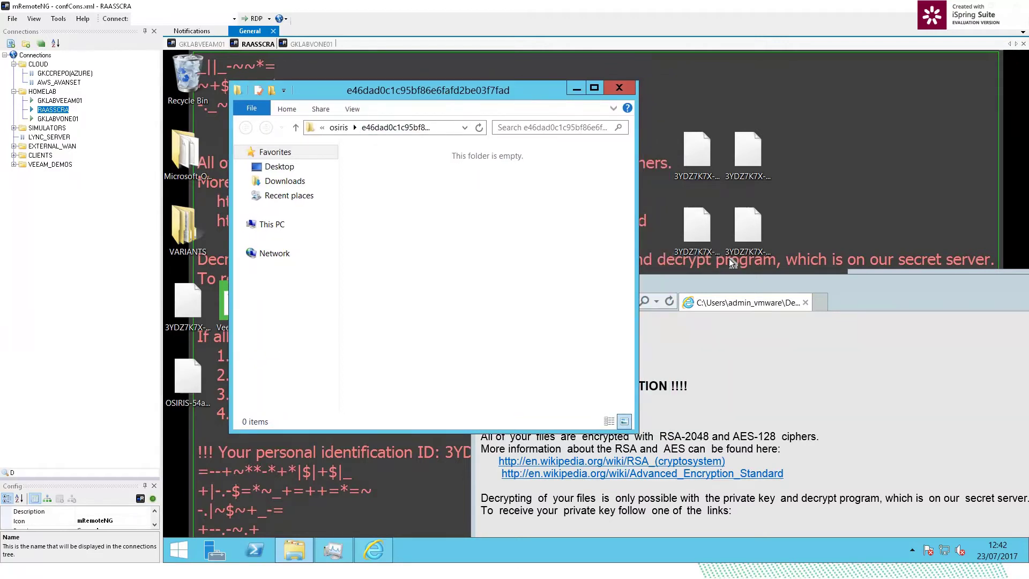
click(699, 231)
click(741, 234)
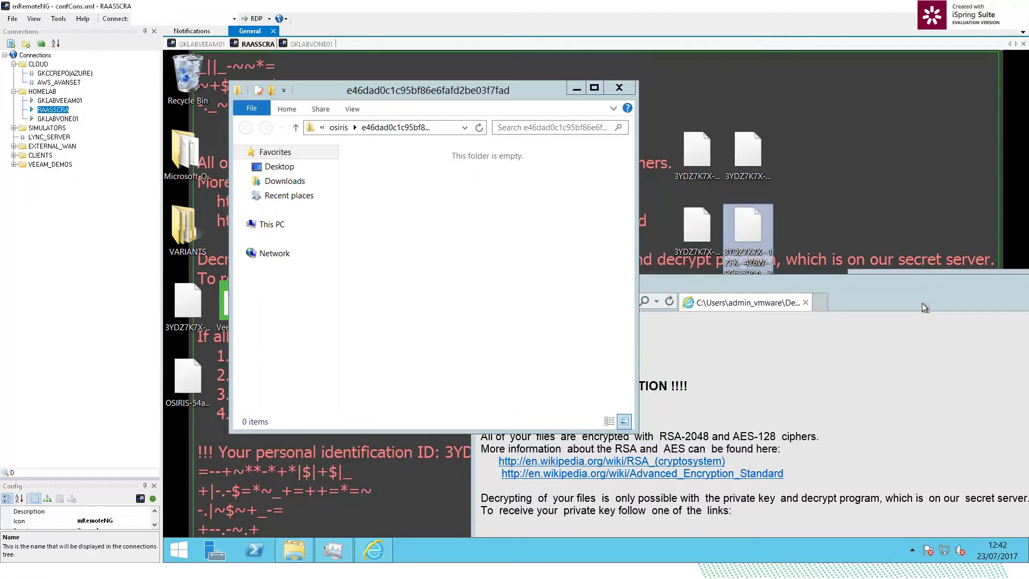
Step: Bring the ransom note window forward and read its decryption instructions through to the end
click(916, 301)
drag(899, 292, 699, 95)
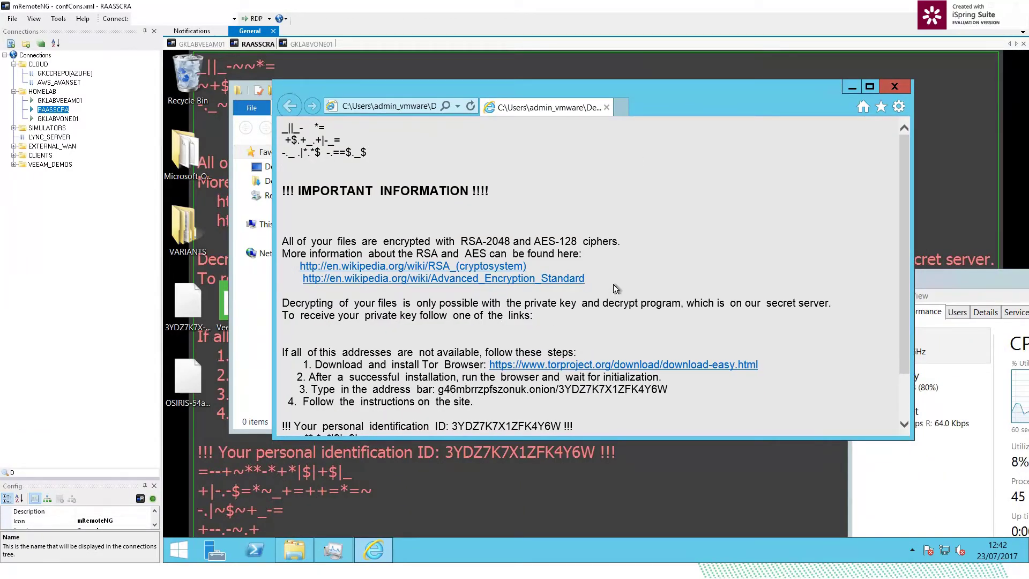
scroll(629, 290, down, 2)
scroll(630, 294, up, 2)
scroll(630, 293, down, 2)
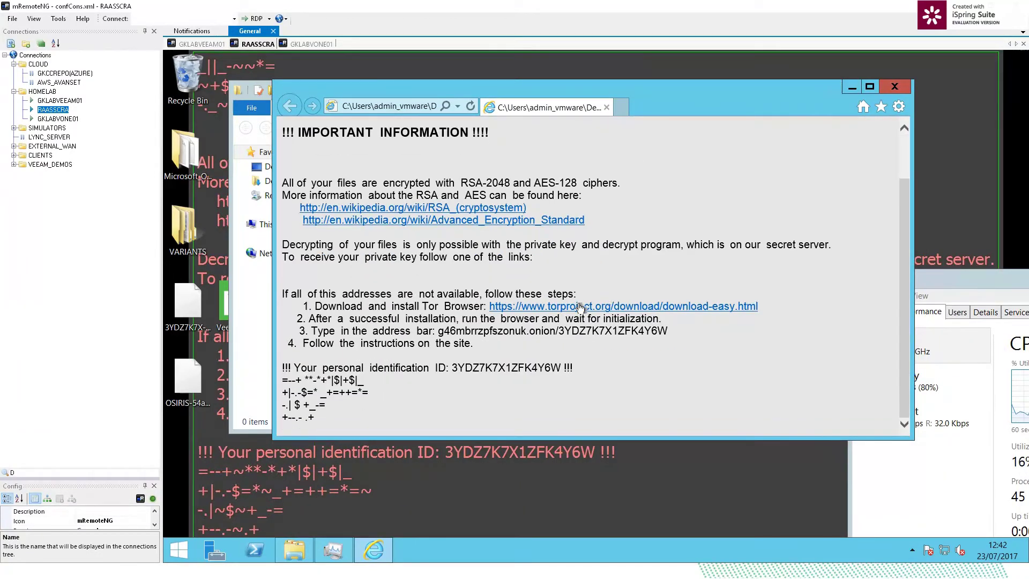
Step: Open the Tor Browser download link from the ransom note, run the Windows installer in English and install to the default desktop folder
click(579, 313)
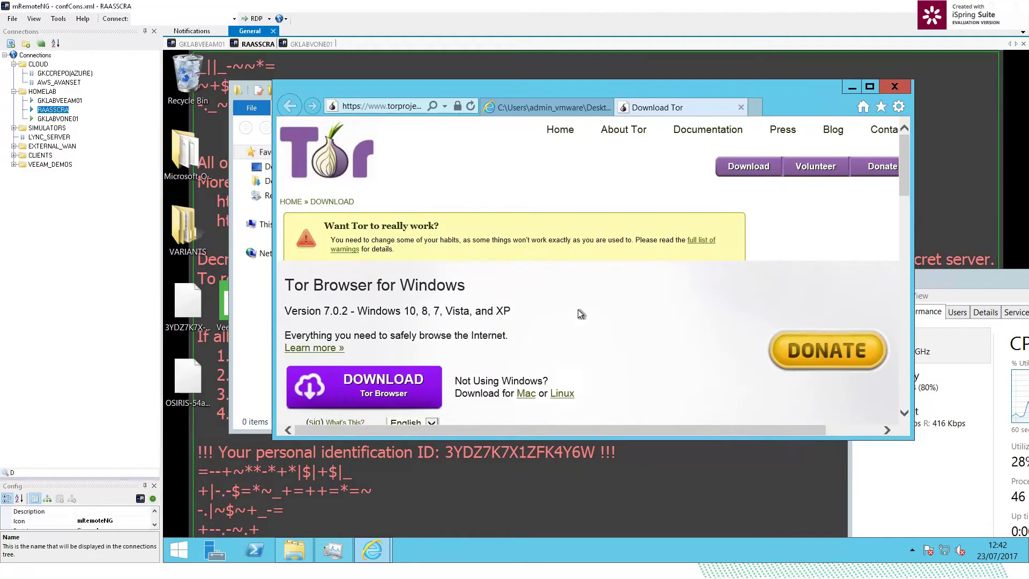
click(397, 392)
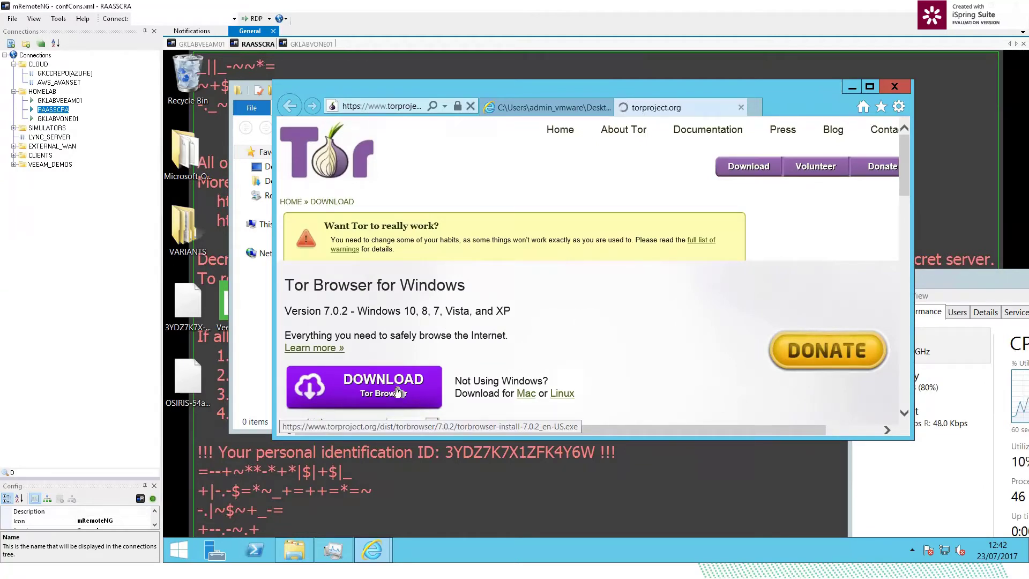
click(407, 381)
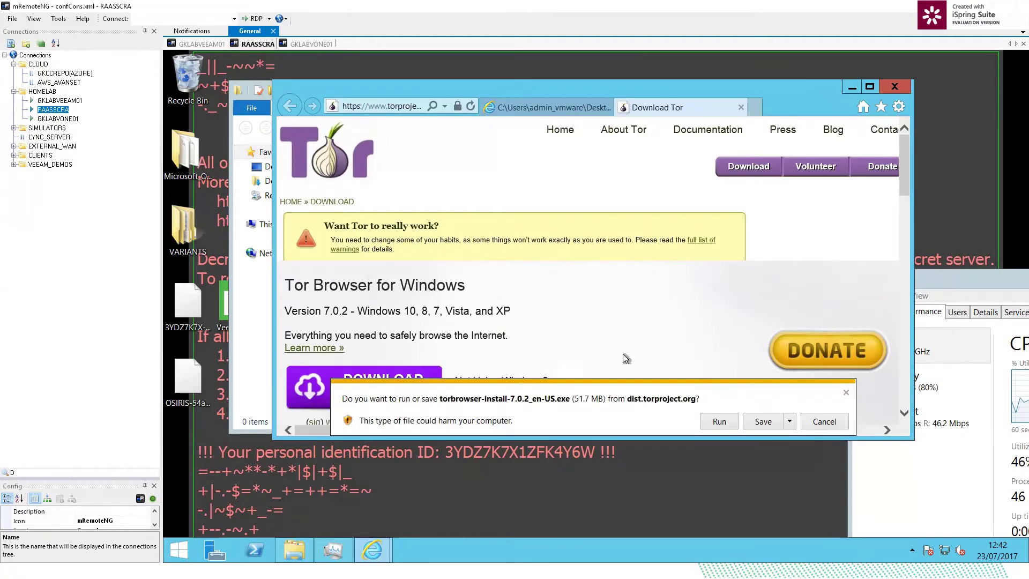
click(712, 416)
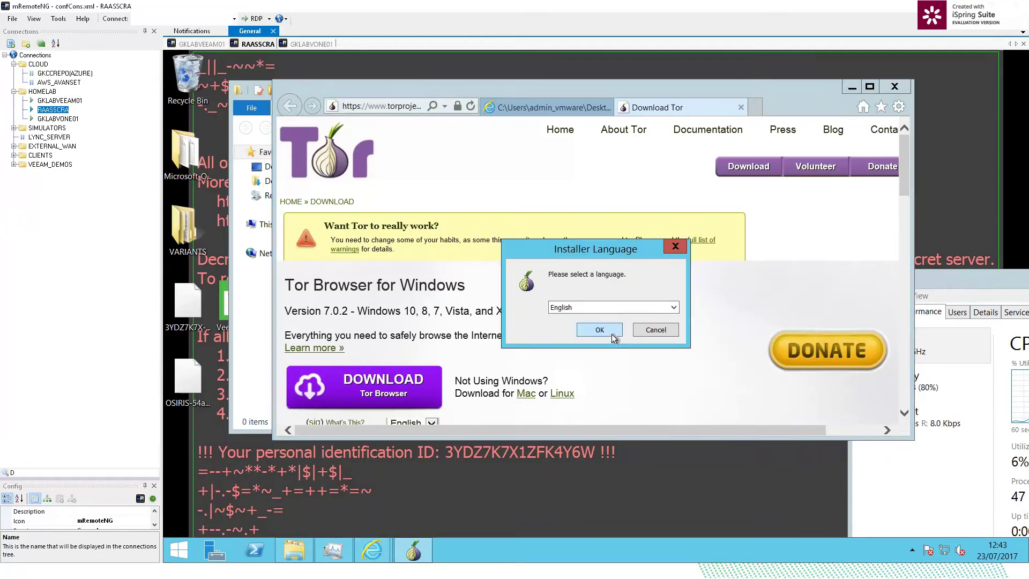
click(612, 330)
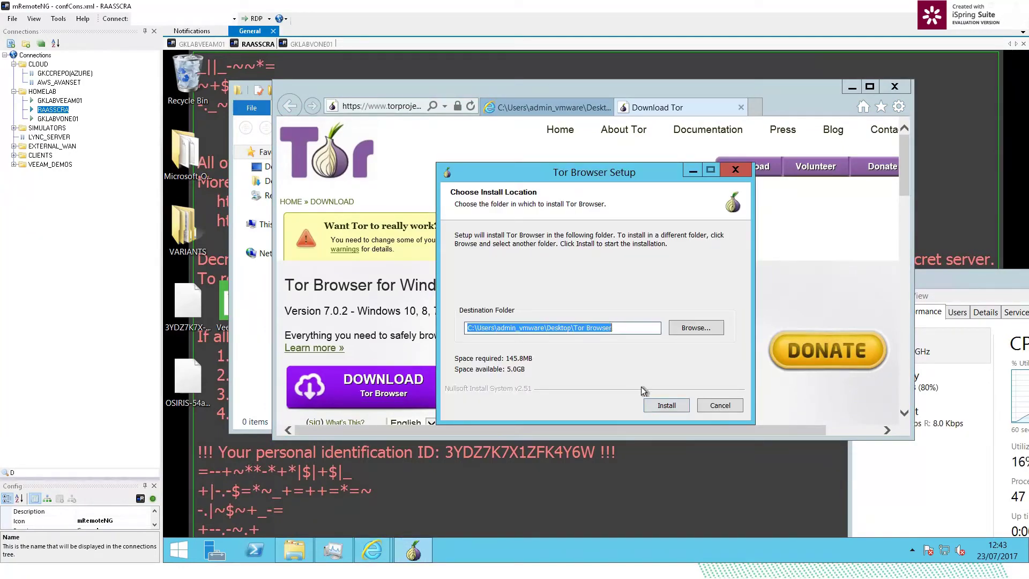
click(663, 406)
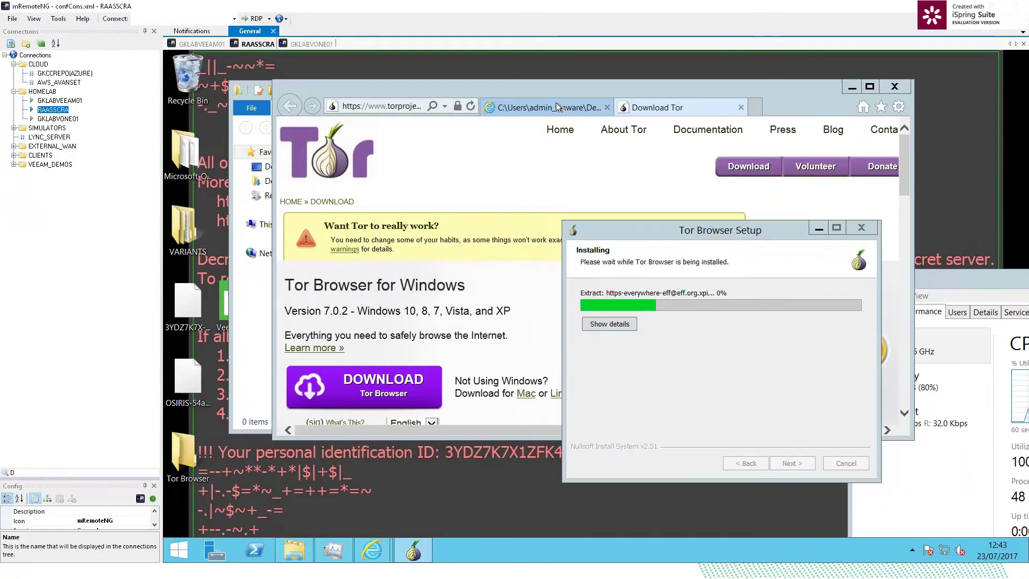
Step: Return to the ransom note and copy the onion payment-site address from its third instruction
click(542, 105)
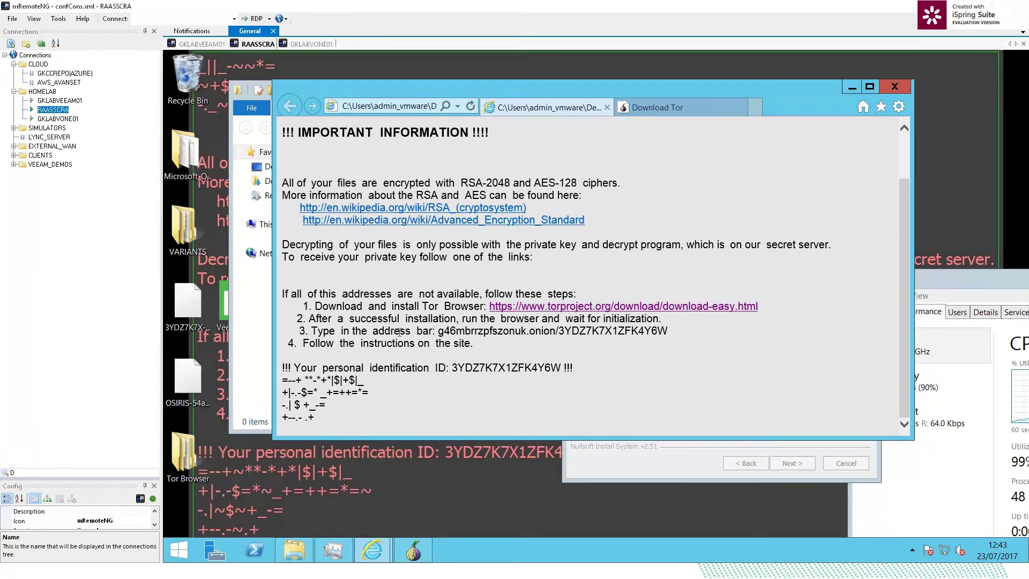
drag(438, 331, 649, 330)
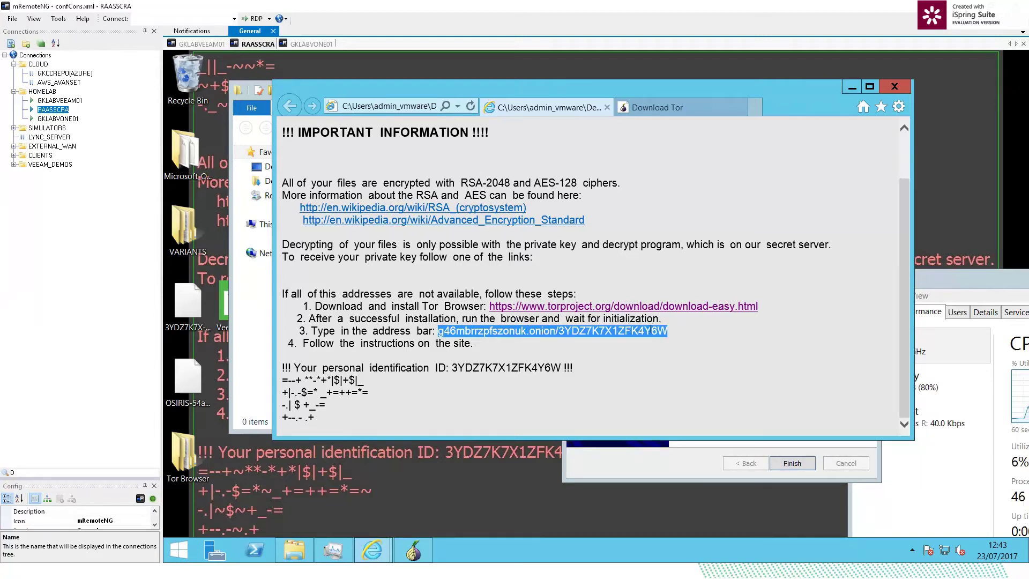
right_click(650, 331)
click(678, 350)
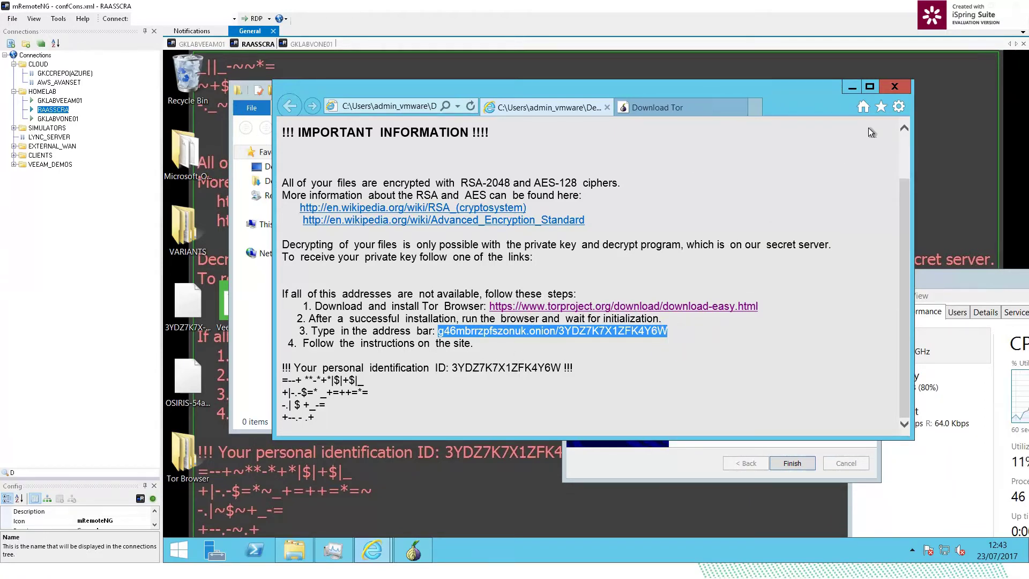
Step: Finish the Tor Browser setup without adding shortcuts, launch the browser and connect directly to the Tor network
click(851, 88)
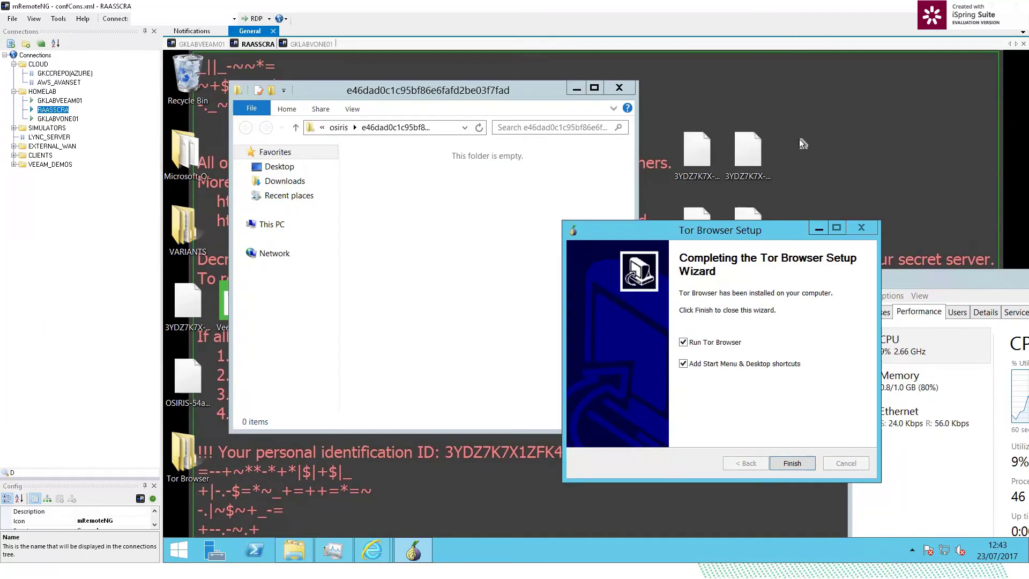
click(683, 365)
key(Return)
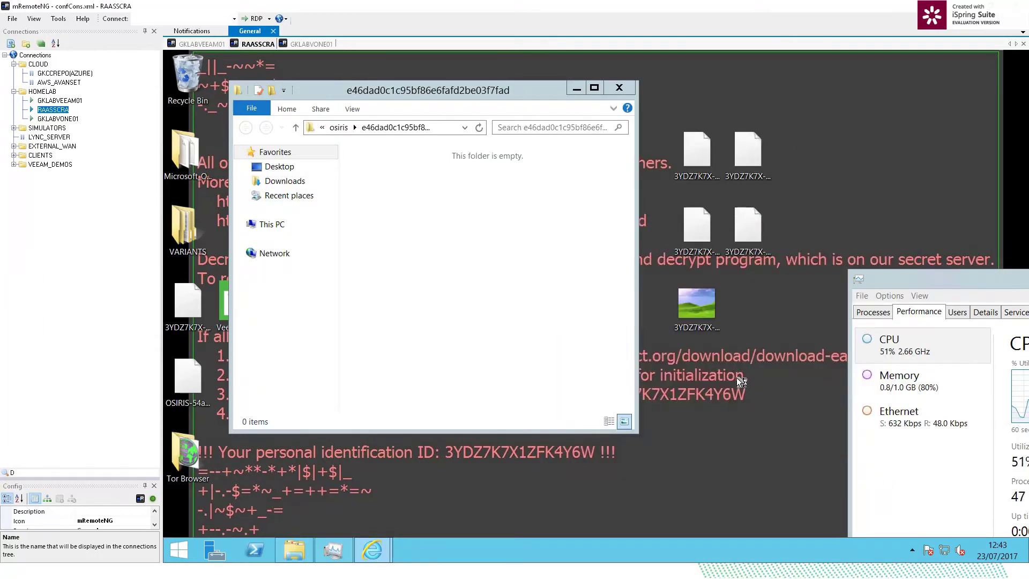
click(574, 93)
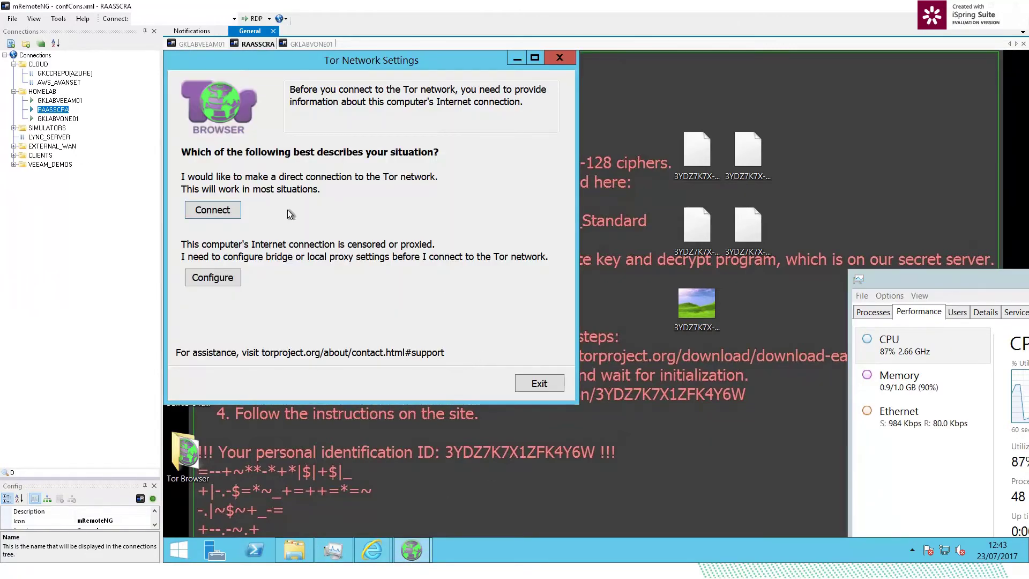
click(236, 204)
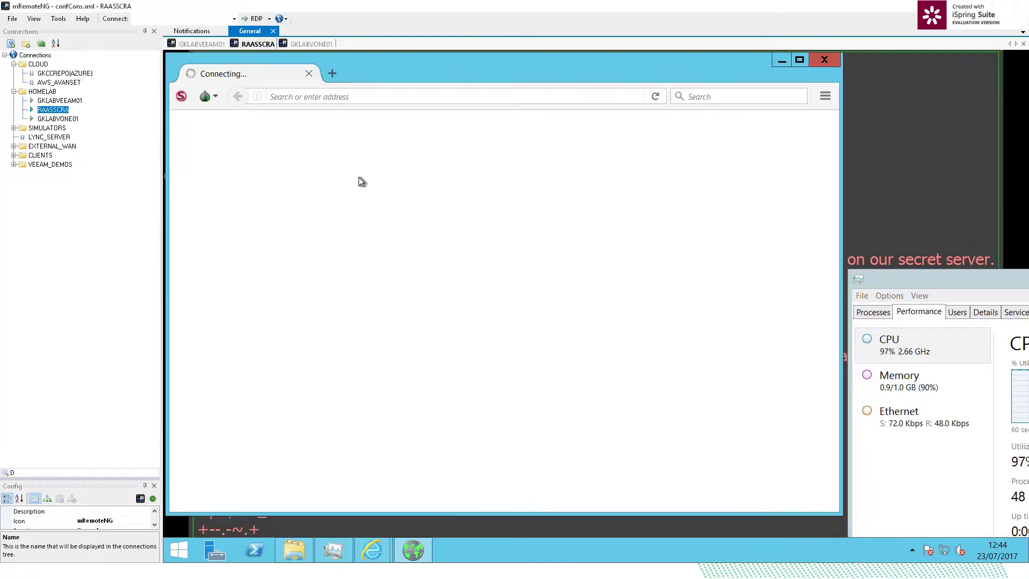
Step: Open the onion address copied from the ransom note in Tor Browser
click(381, 97)
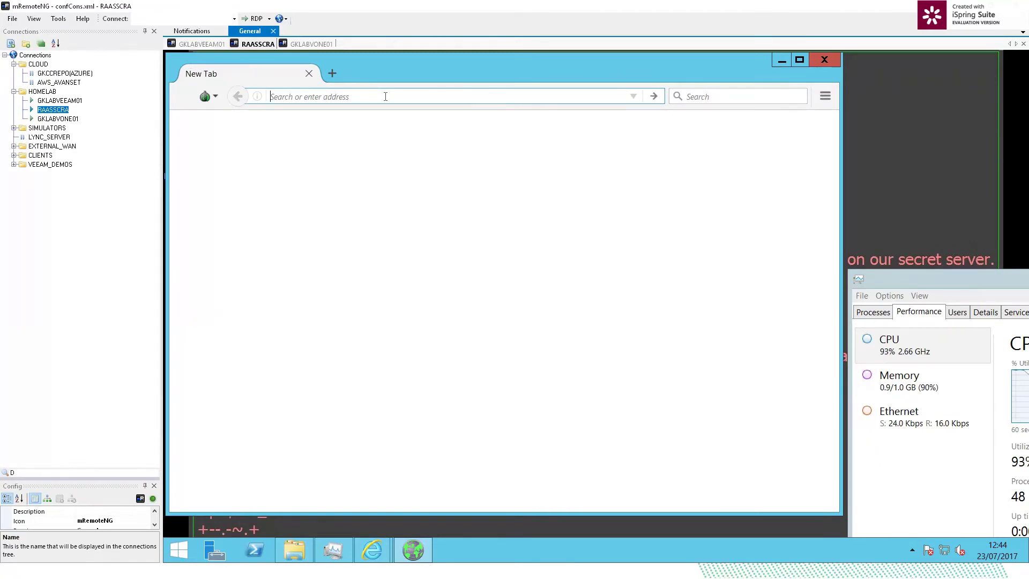
text(g46mbrrzpfszonuk.onion/3YDZ7K7X1ZFK4Y6W)
key(Return)
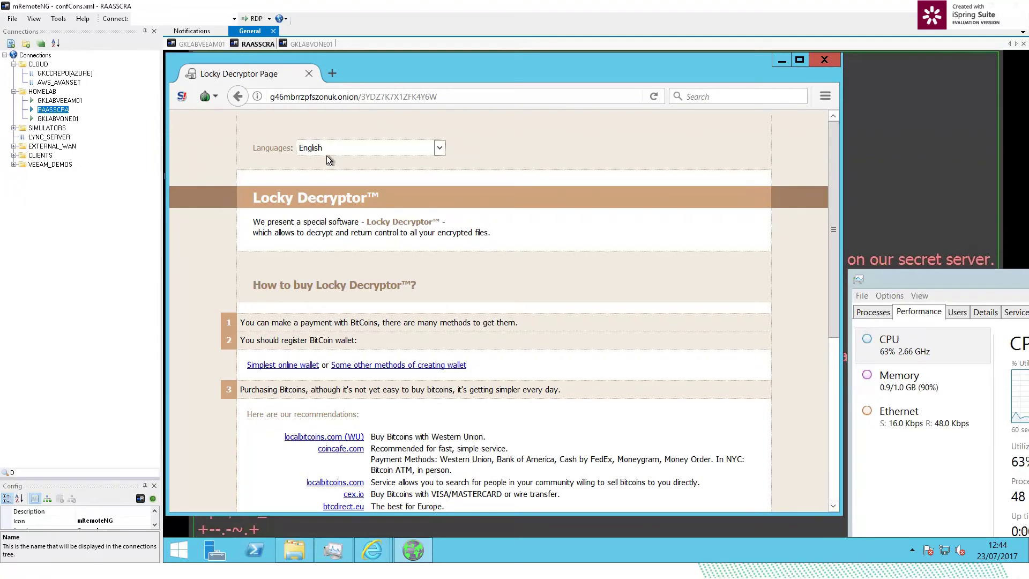
Step: View the available languages on the Locky Decryptor page and read its introduction
click(439, 148)
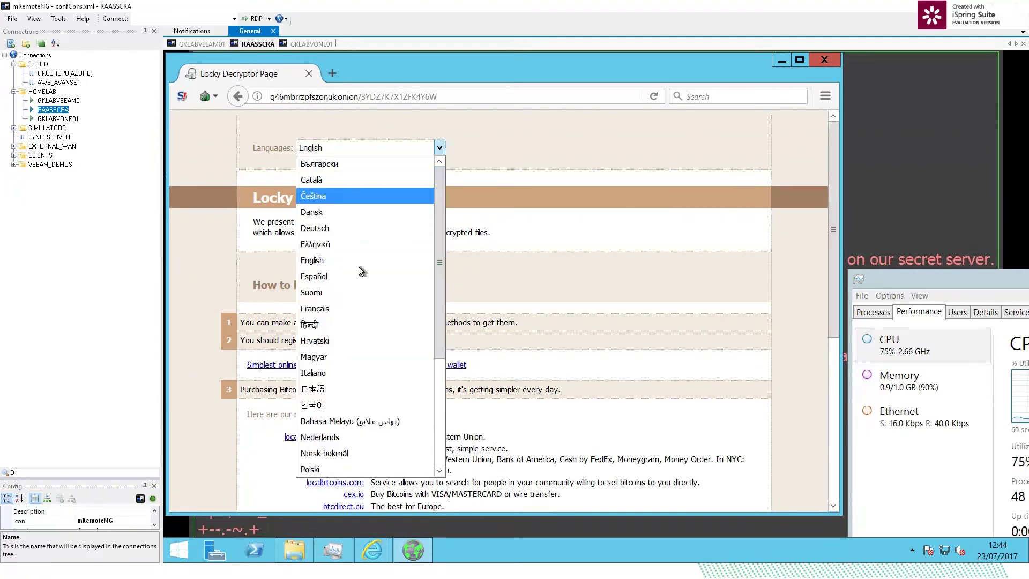
click(576, 199)
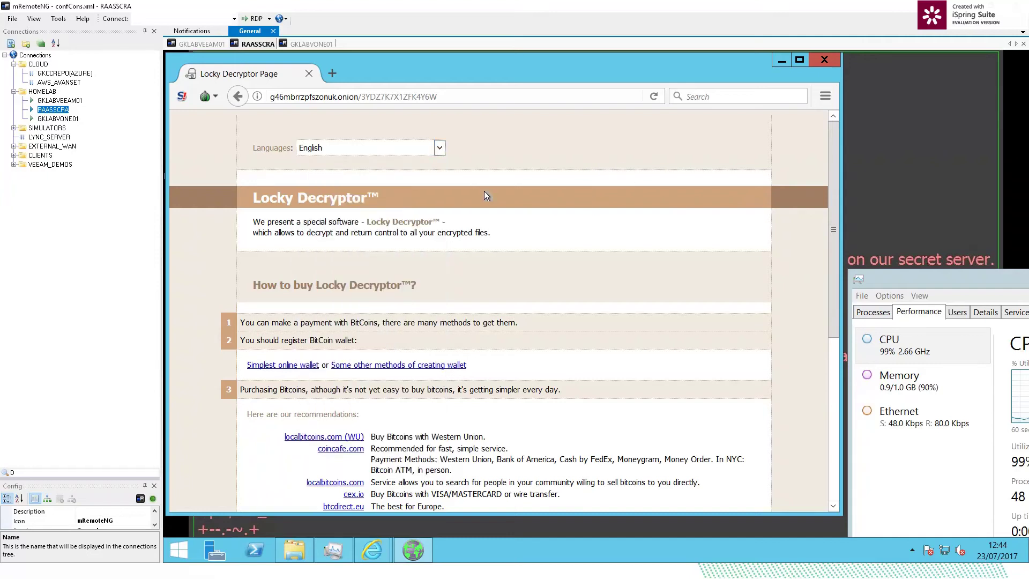
drag(267, 221, 539, 274)
click(629, 258)
Step: Read through the Locky Decryptor purchase instructions, from registering a wallet to the recommended Bitcoin exchanges
scroll(628, 258, down, 5)
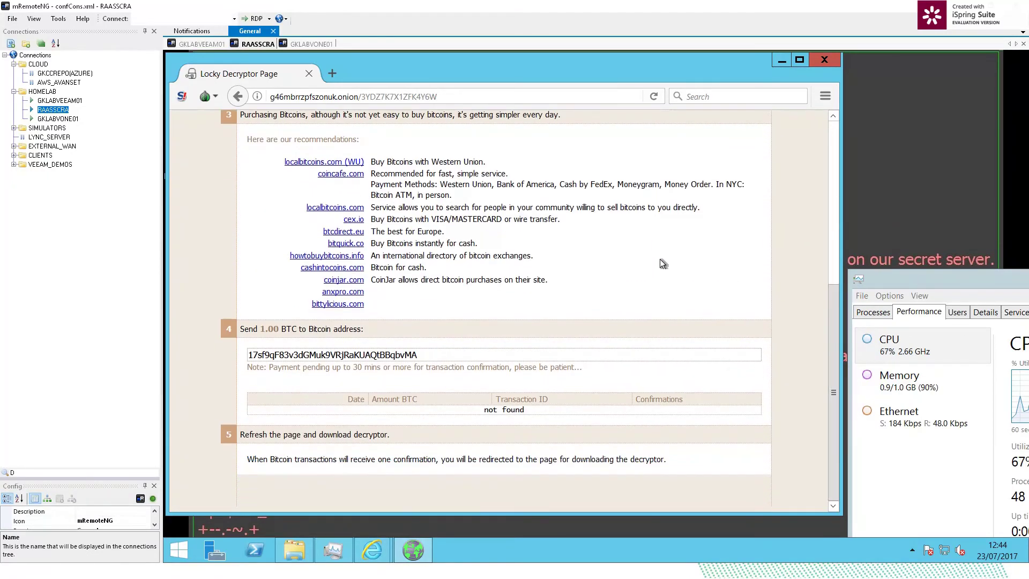
scroll(643, 260, up, 5)
scroll(631, 270, down, 5)
scroll(631, 271, up, 5)
scroll(631, 278, down, 5)
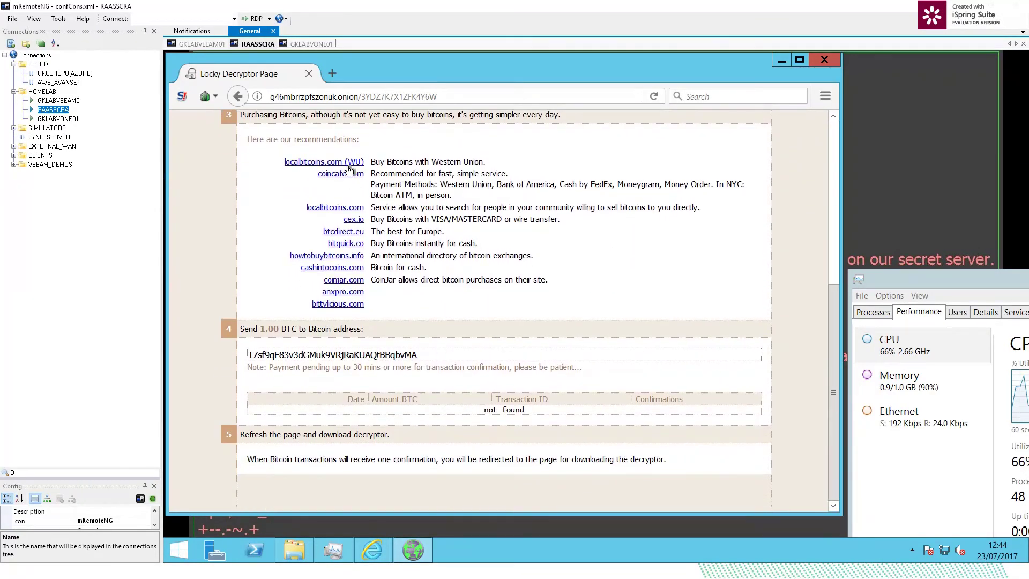
scroll(480, 225, up, 5)
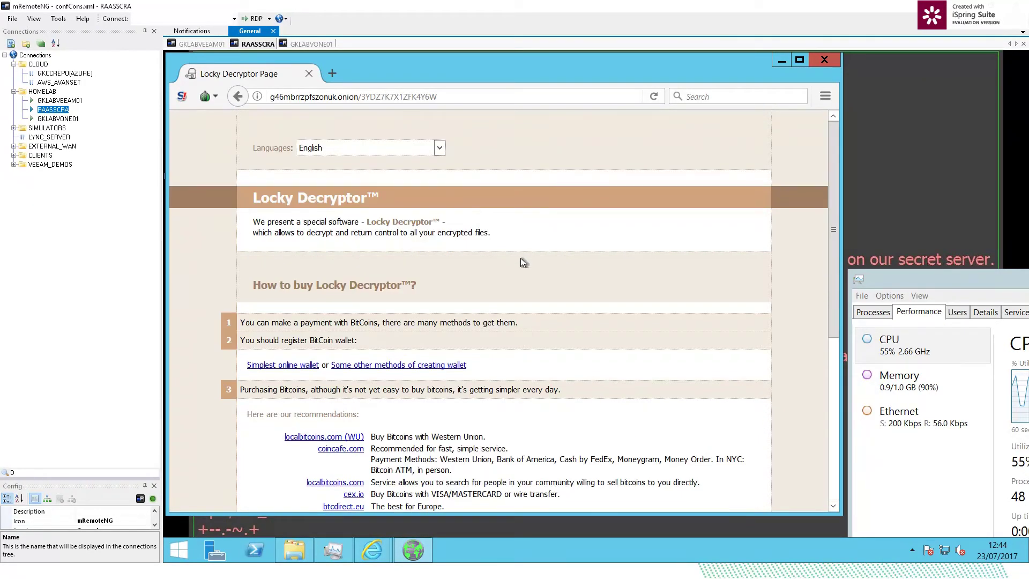
scroll(353, 289, down, 3)
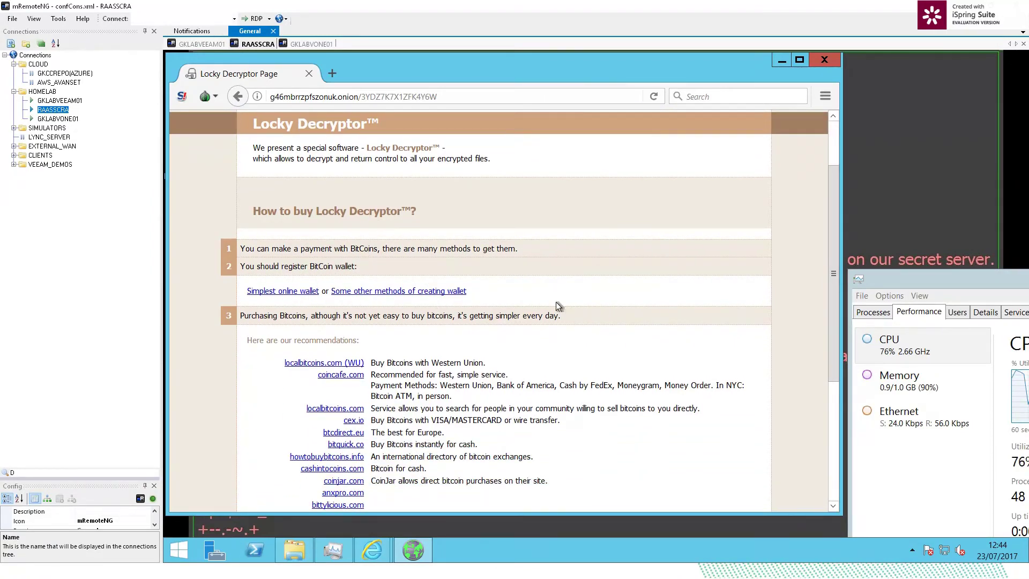
scroll(590, 300, down, 7)
drag(415, 197, 657, 268)
click(657, 254)
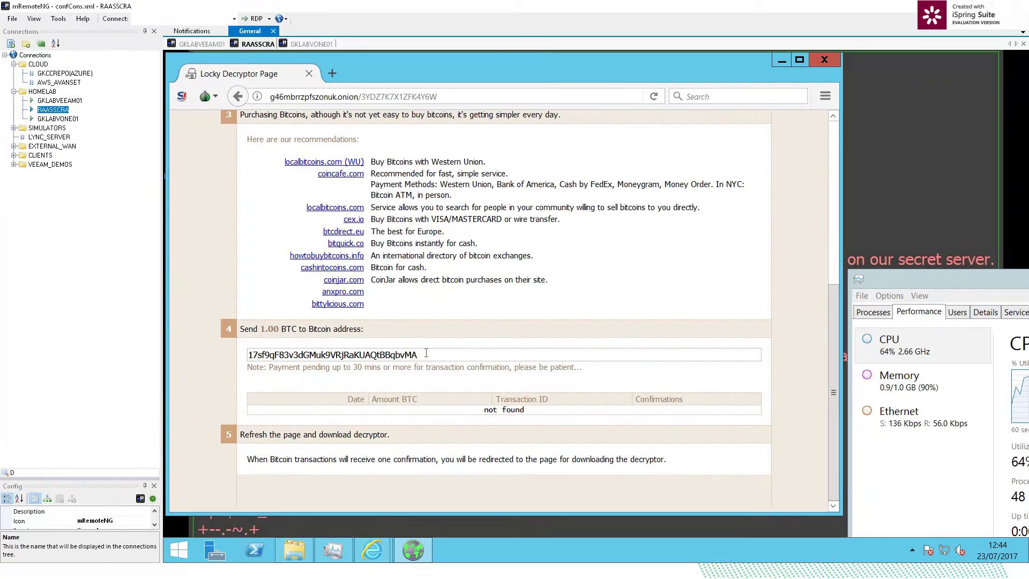
Step: Examine the ransom amount and Bitcoin payment address in step 4, and refresh the page
drag(431, 354, 343, 329)
click(226, 333)
click(376, 332)
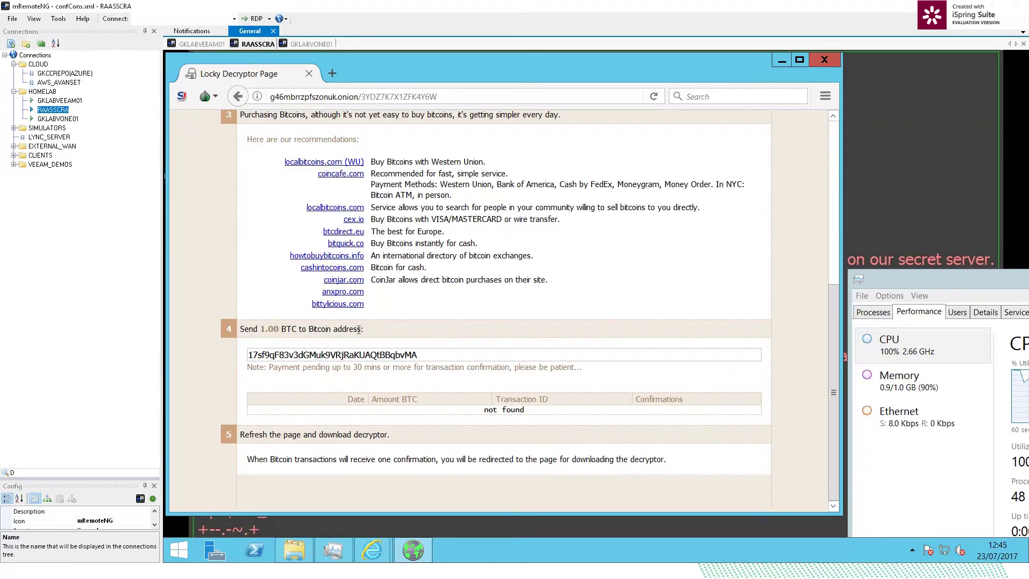
double_click(349, 354)
click(395, 355)
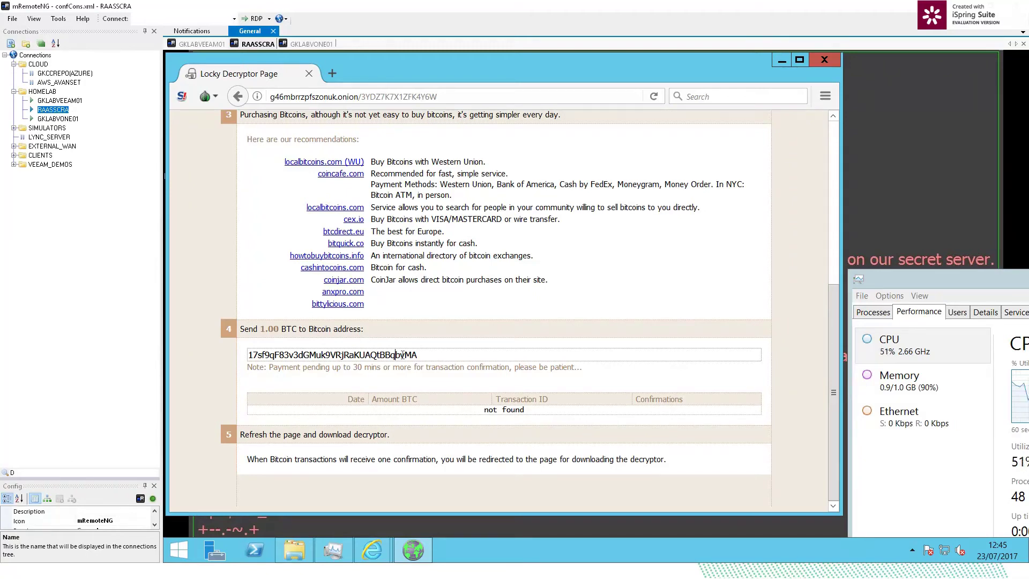
key(F5)
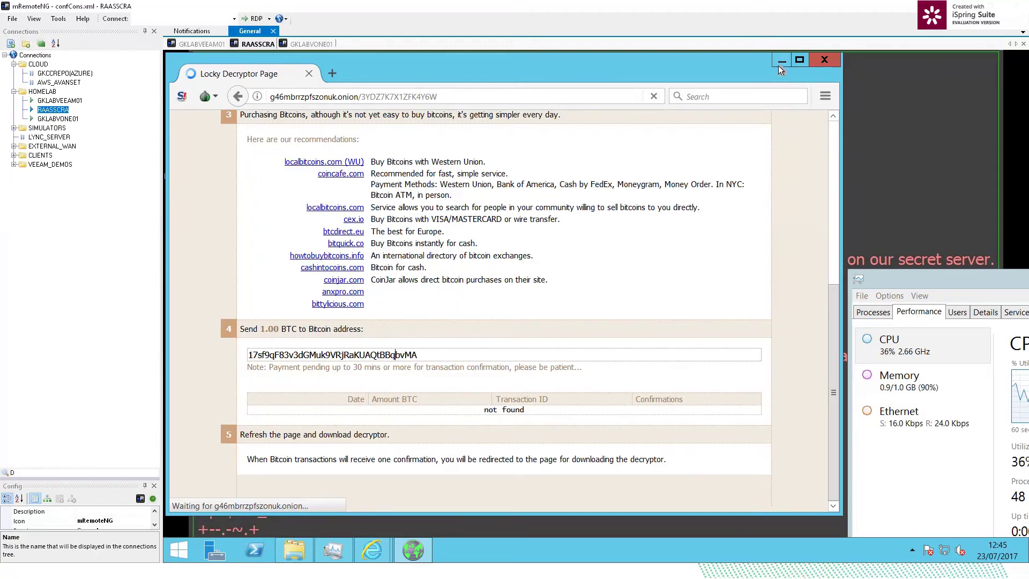
Step: Minimize Tor Browser to reveal the encrypted desktop, bring Task Manager fully into view and close it
click(779, 61)
drag(565, 92, 806, 407)
click(568, 420)
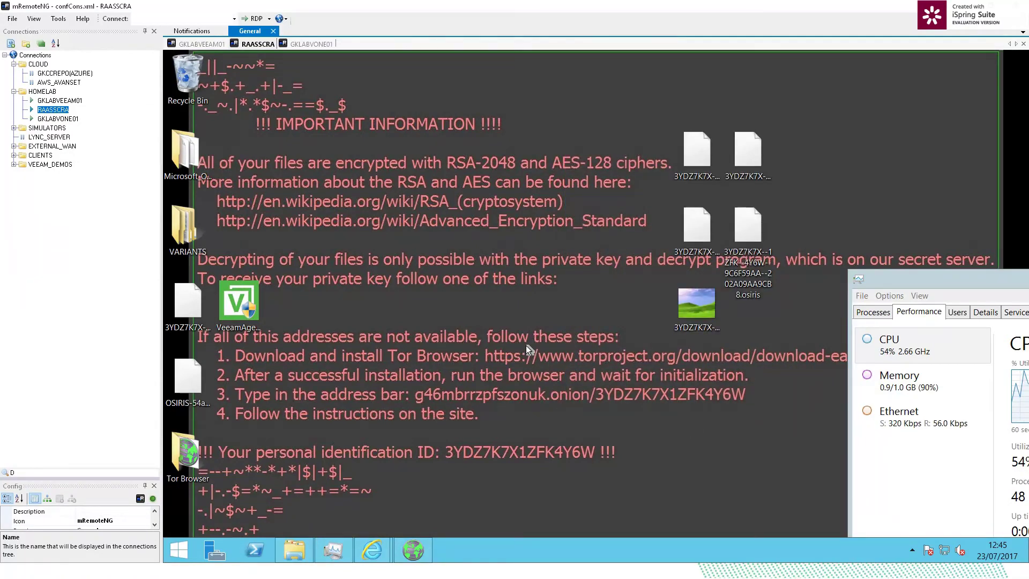
drag(930, 281, 557, 190)
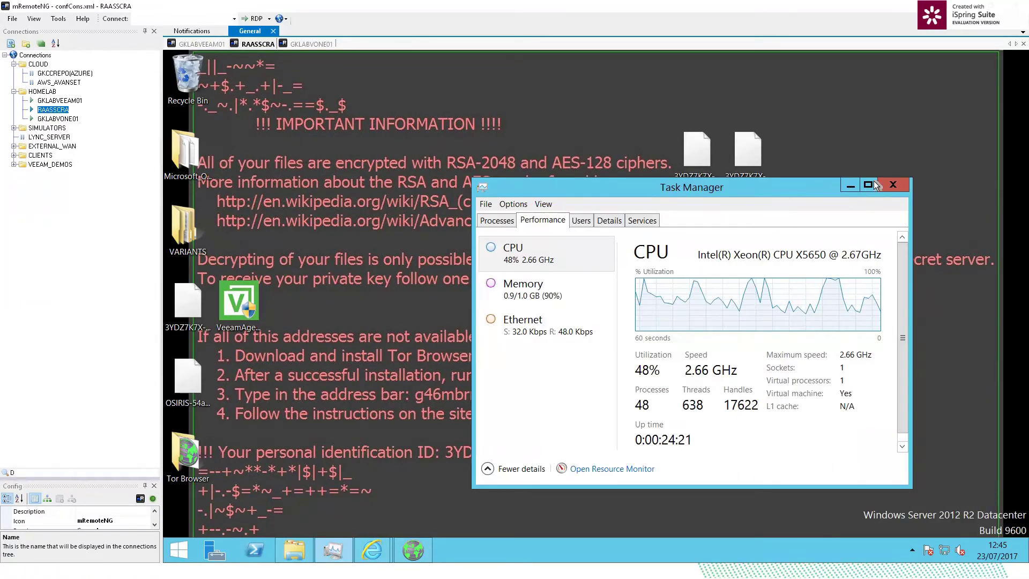
click(904, 183)
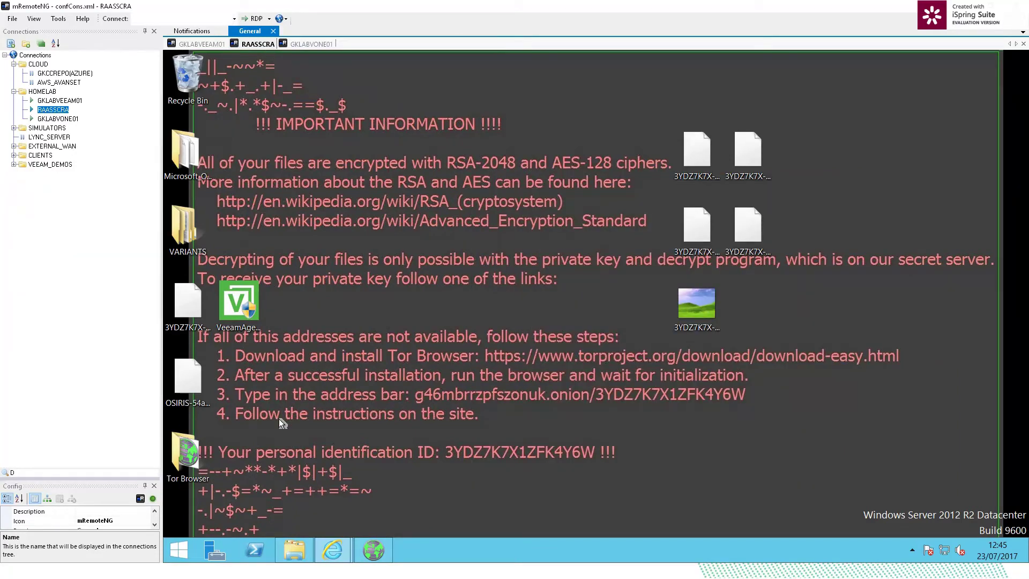
key(alt+Tab)
key(alt+Tab)
key(alt+Tab)
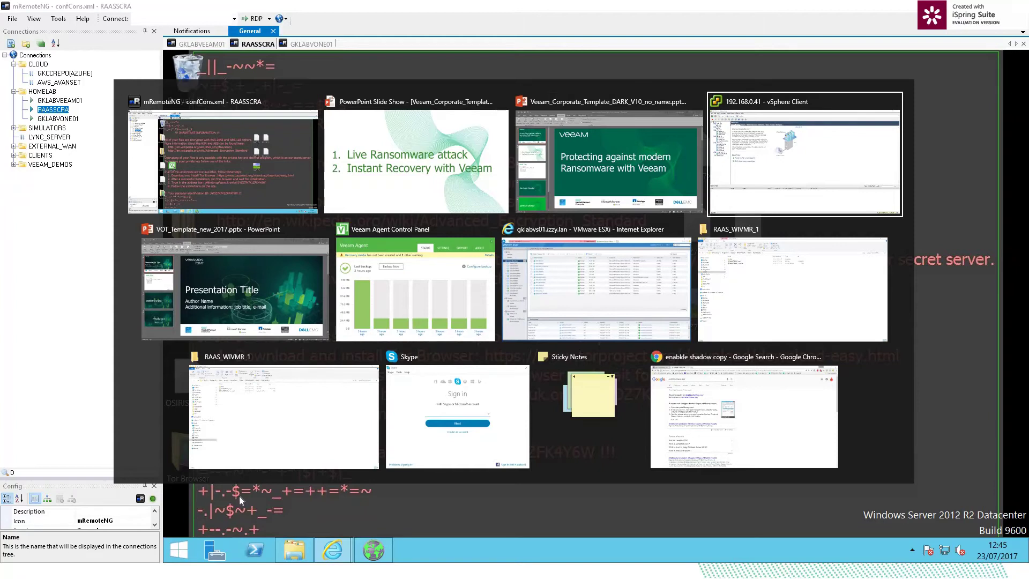
click(169, 195)
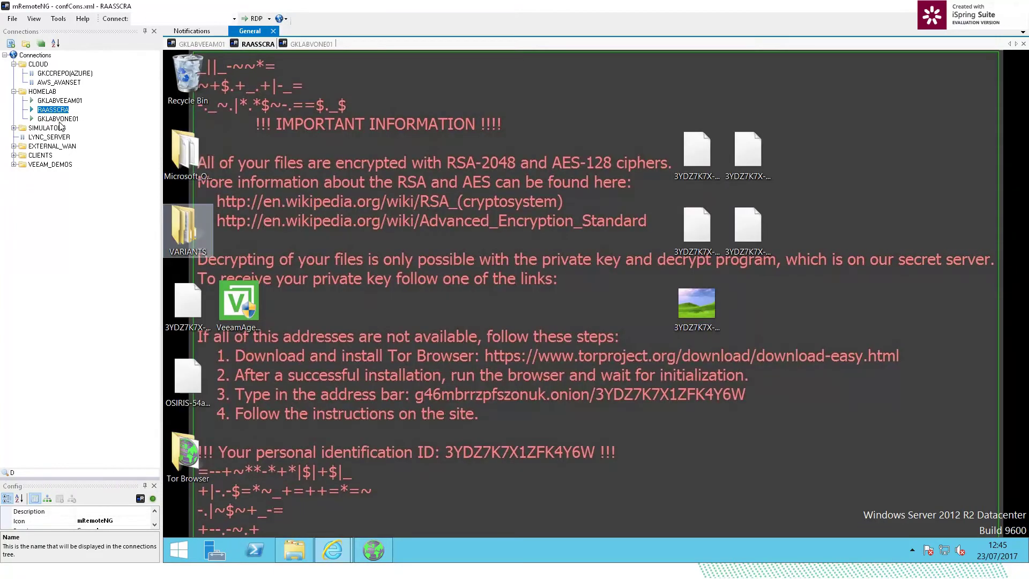
Step: Switch to the GKLABVEEAM01 remote session
click(58, 101)
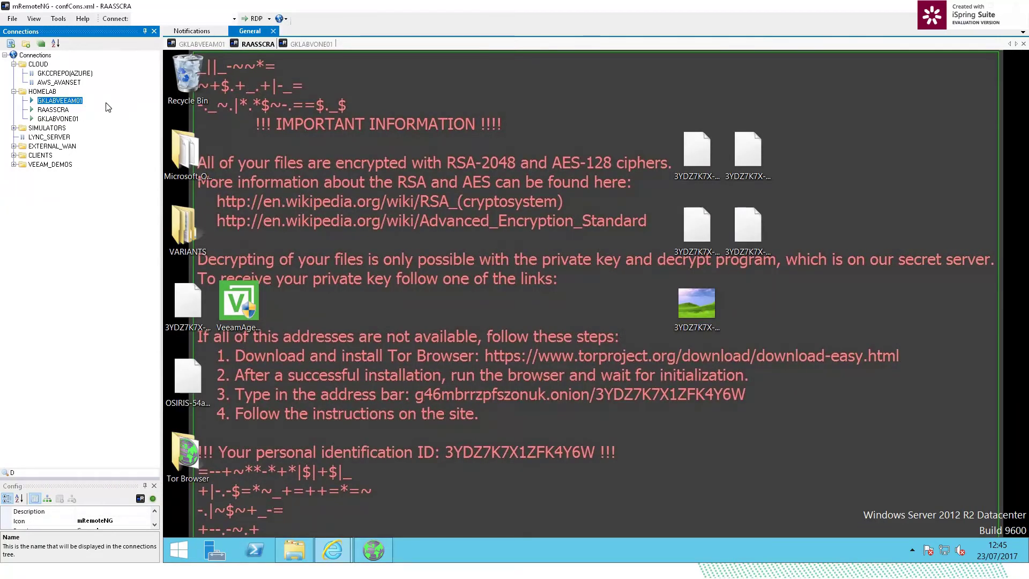
click(207, 45)
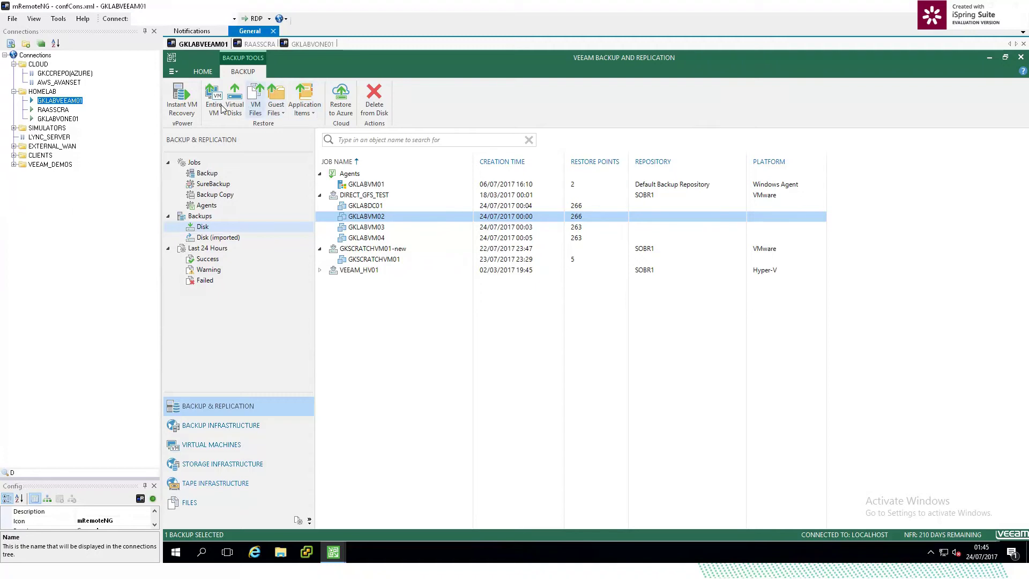
Step: Review the restore points available for Instant VM Recovery of GKLABVM02 and exit the wizard without applying changes
click(188, 117)
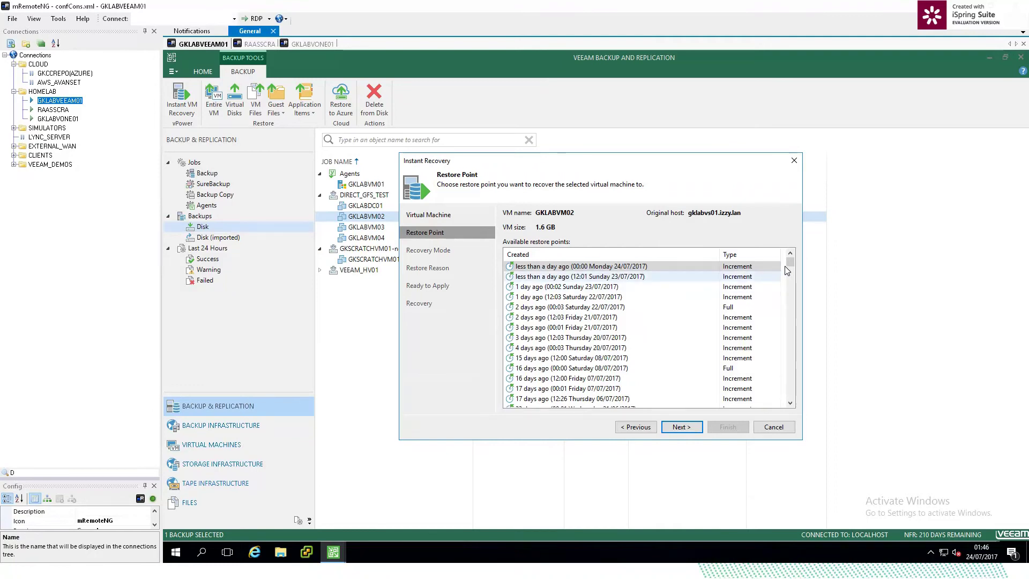
drag(788, 272, 786, 231)
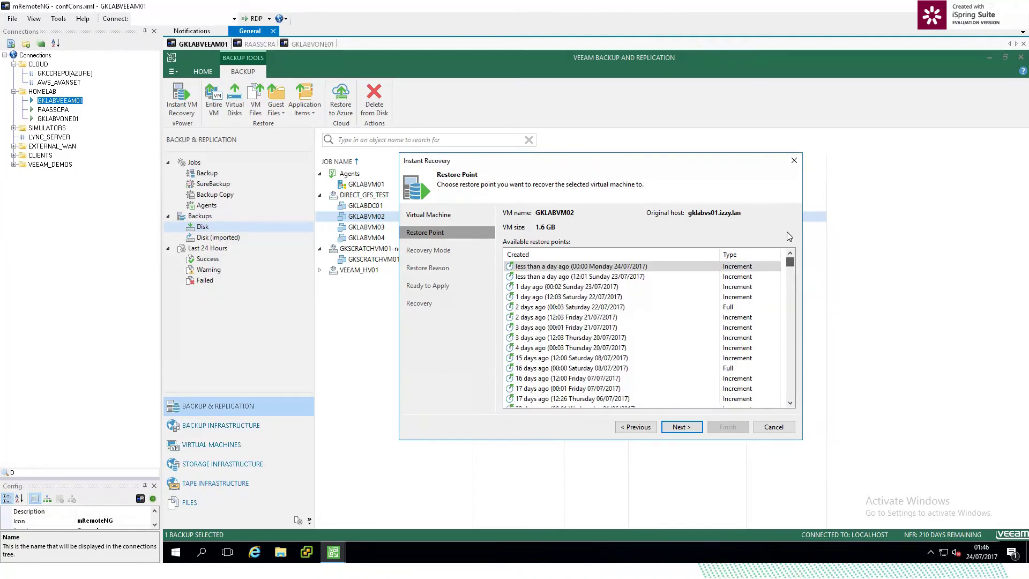
click(773, 427)
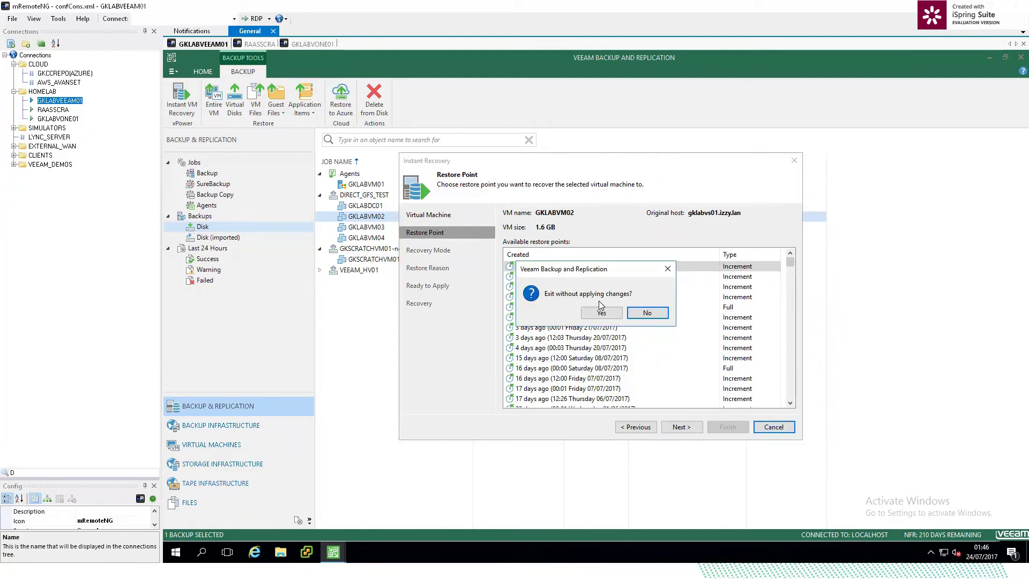
click(580, 314)
Step: Start Instant VM Recovery for GKSCRATCHVM01 and choose the 23:29 Sunday 23/07/2017 restore point
right_click(377, 261)
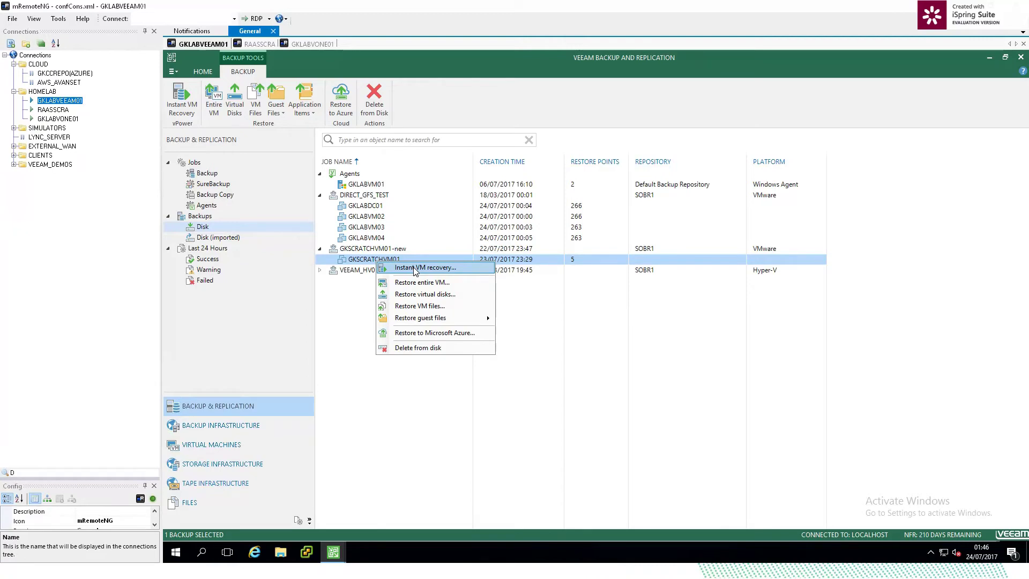
click(415, 269)
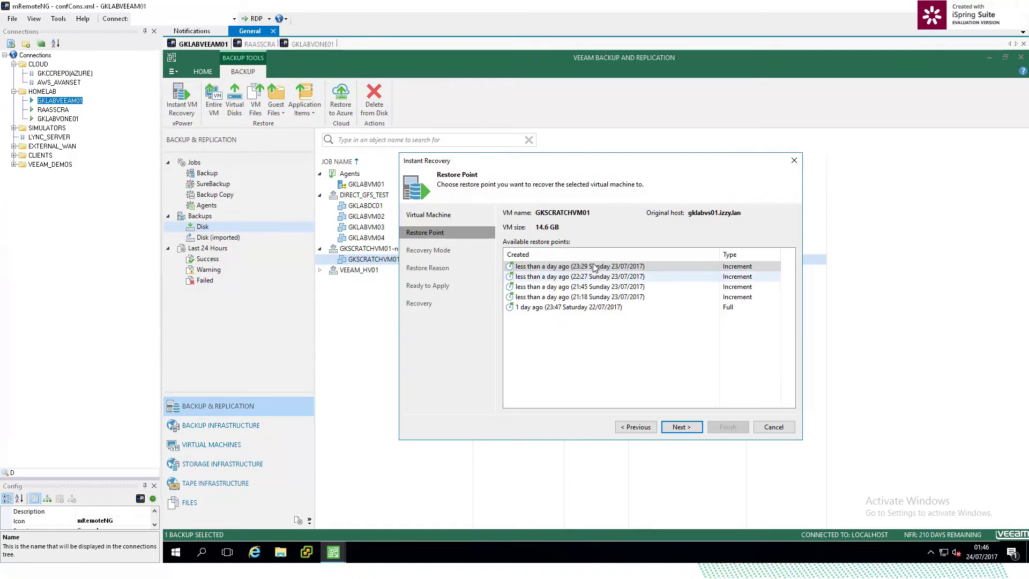
key(Down)
key(Down)
key(Down)
key(Down)
click(584, 266)
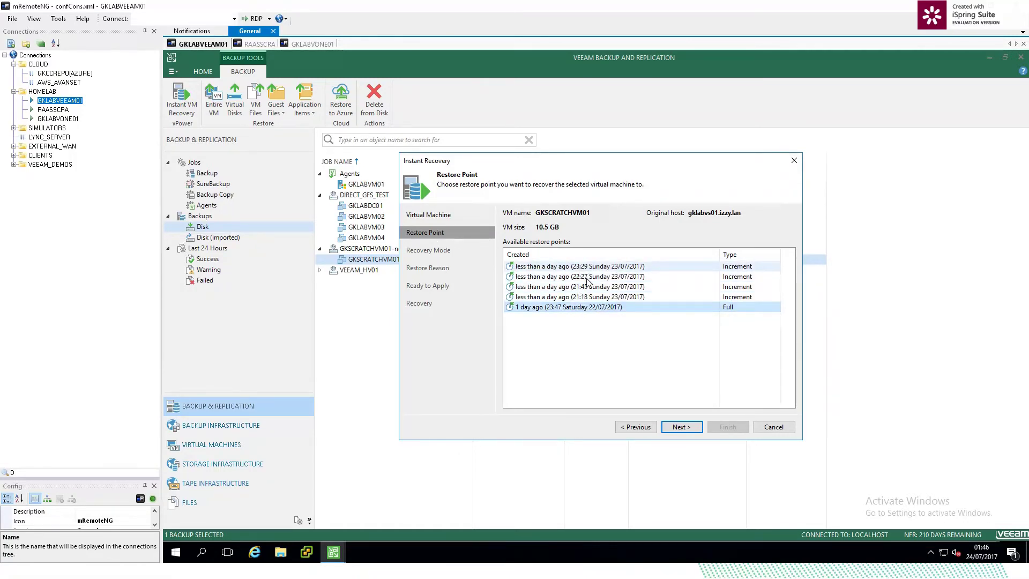
click(690, 424)
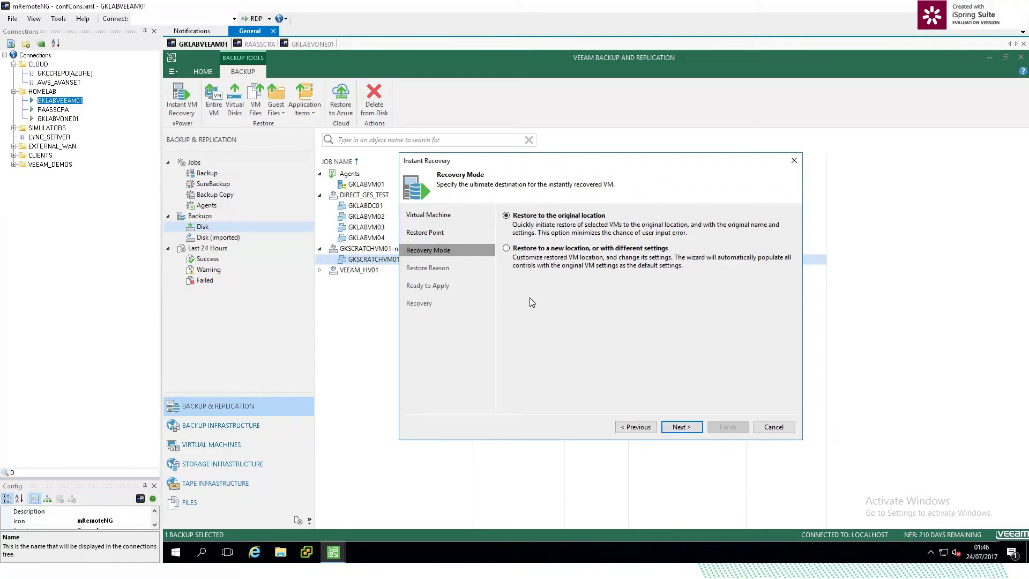
Step: Set the recovery to a new location with VM name GKSCRATCHVM01_restore and the Resources resource pool
click(574, 249)
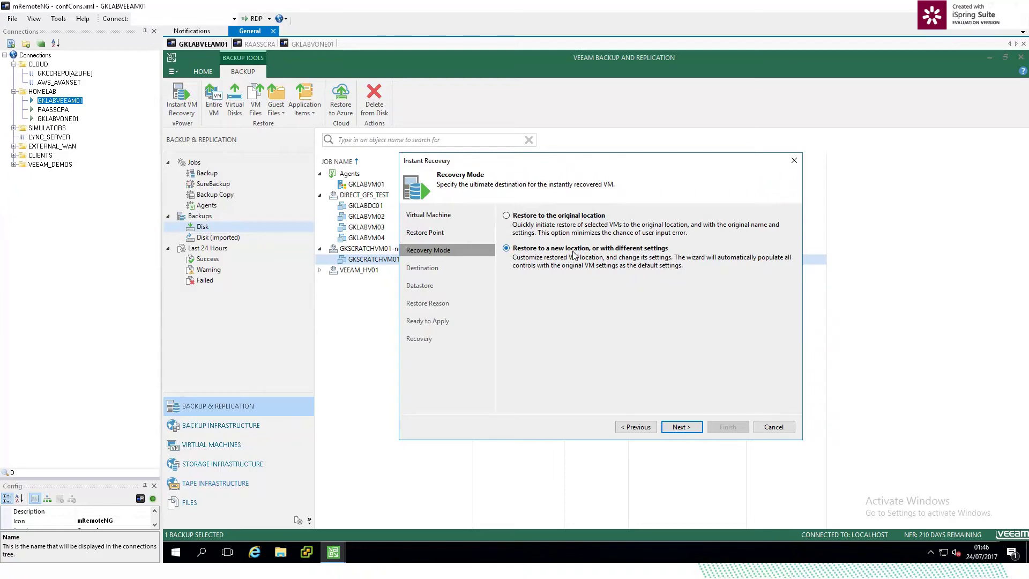
click(676, 424)
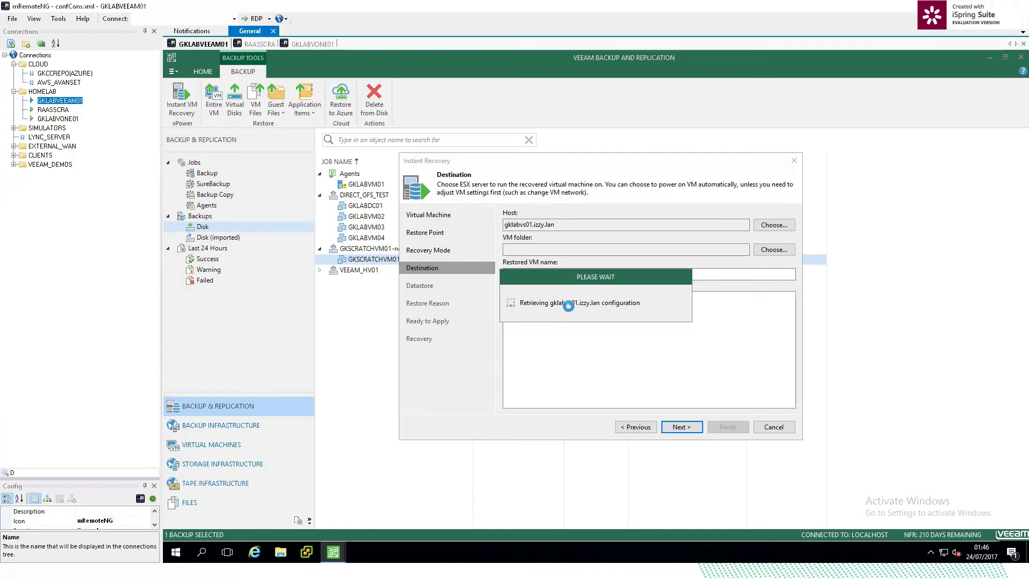
click(596, 277)
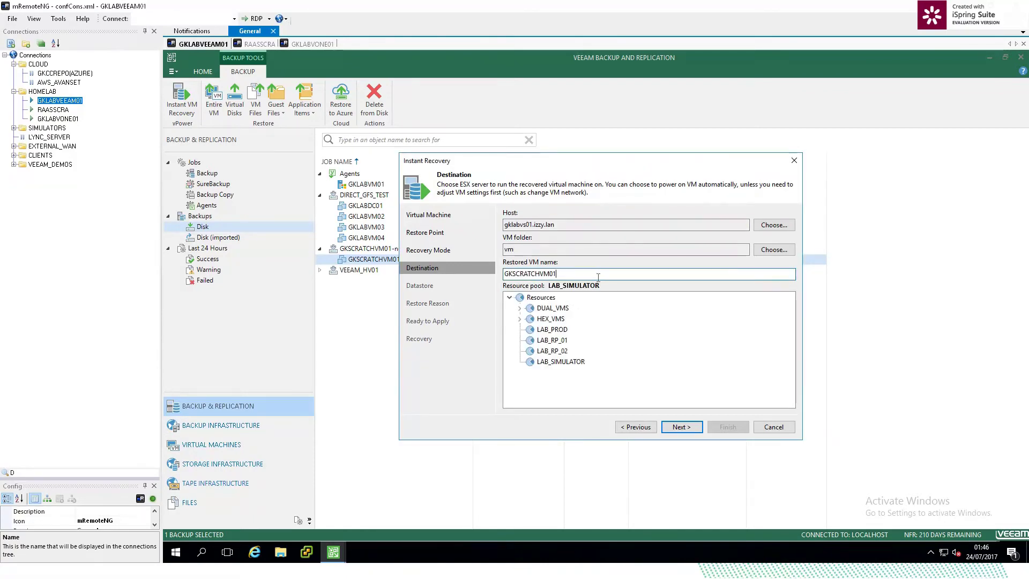
text(_restore)
click(552, 298)
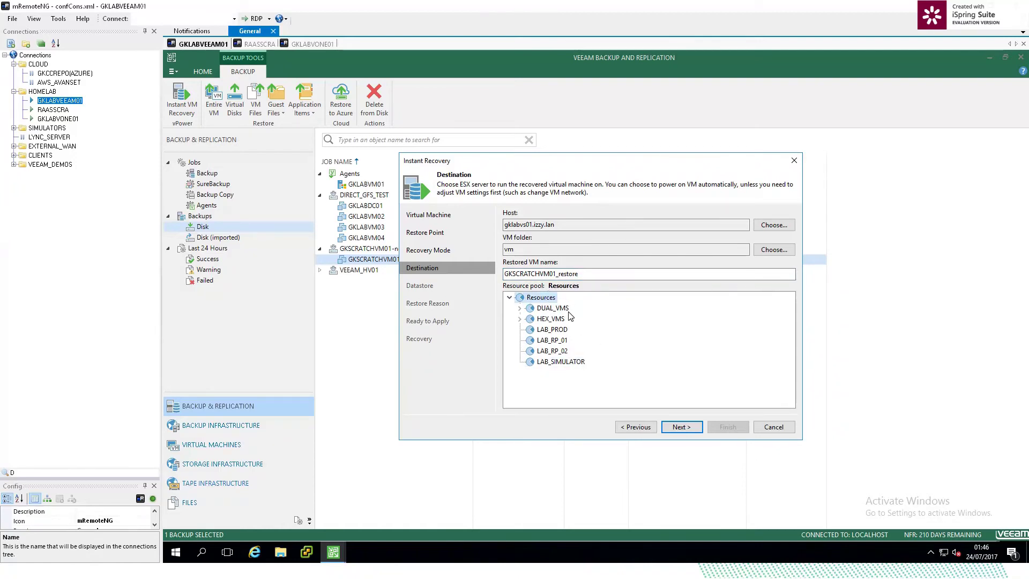
click(682, 427)
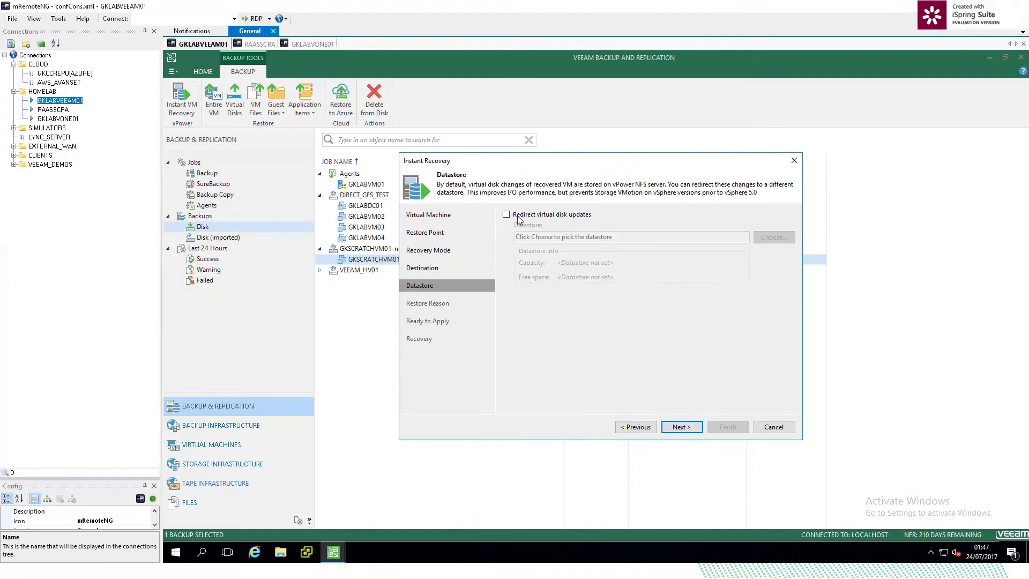
Step: Accept the datastore settings without redirecting virtual disk updates and enter "test" as the restore reason
click(681, 427)
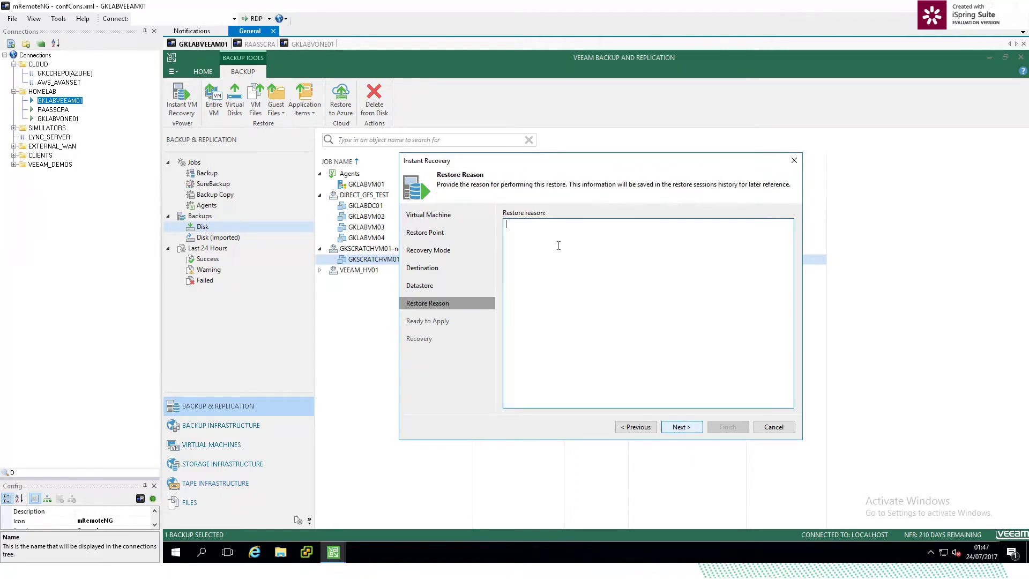
text(test)
click(680, 427)
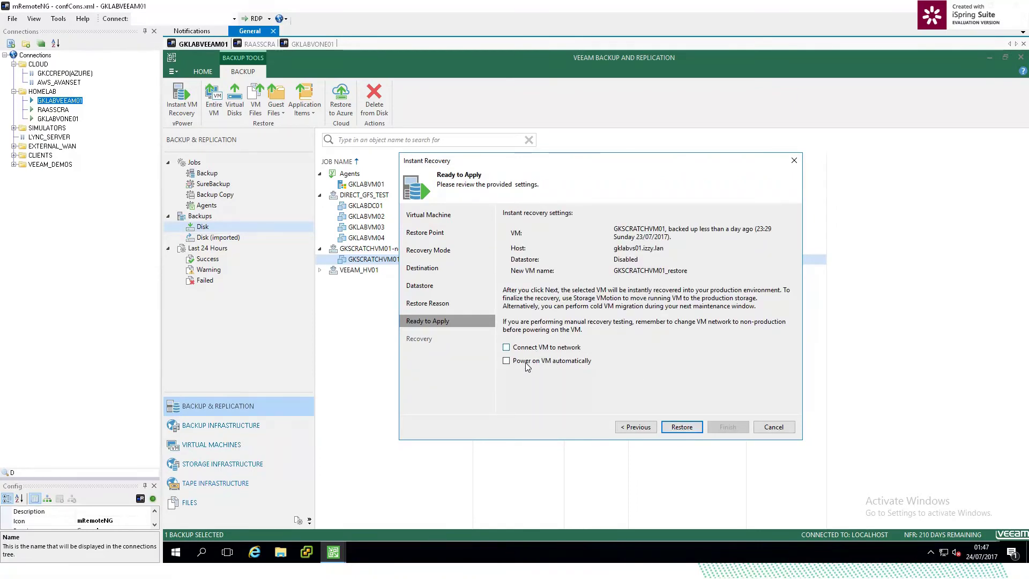
Step: Enable connecting the VM to the network and powering it on automatically, start the restore and close the wizard
click(507, 347)
click(506, 360)
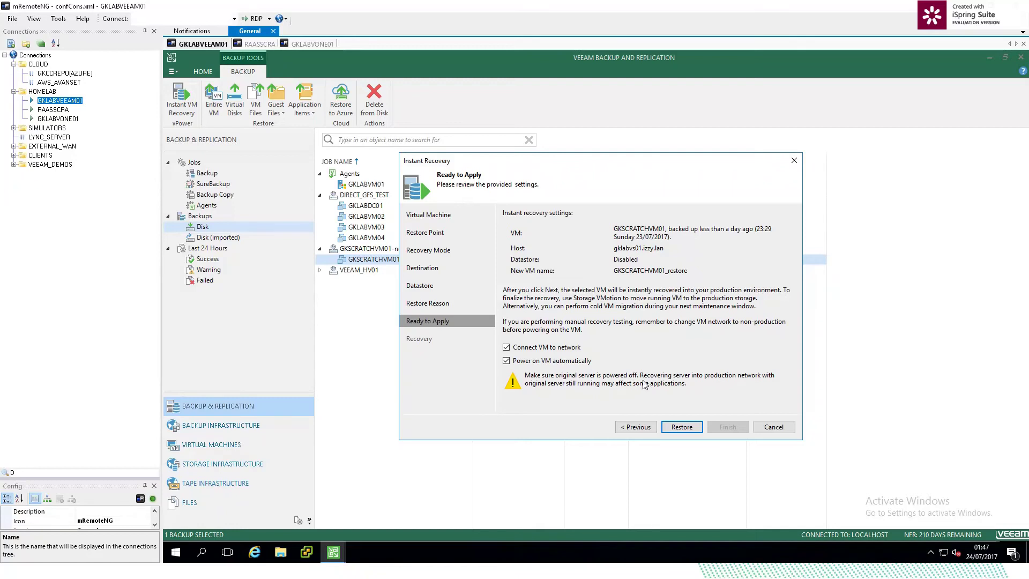
click(680, 427)
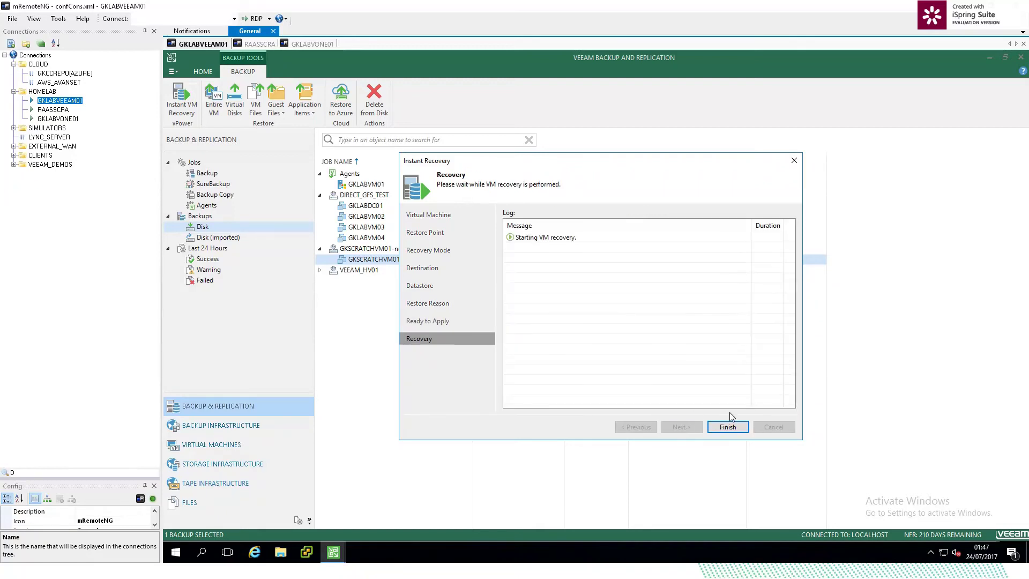
click(739, 425)
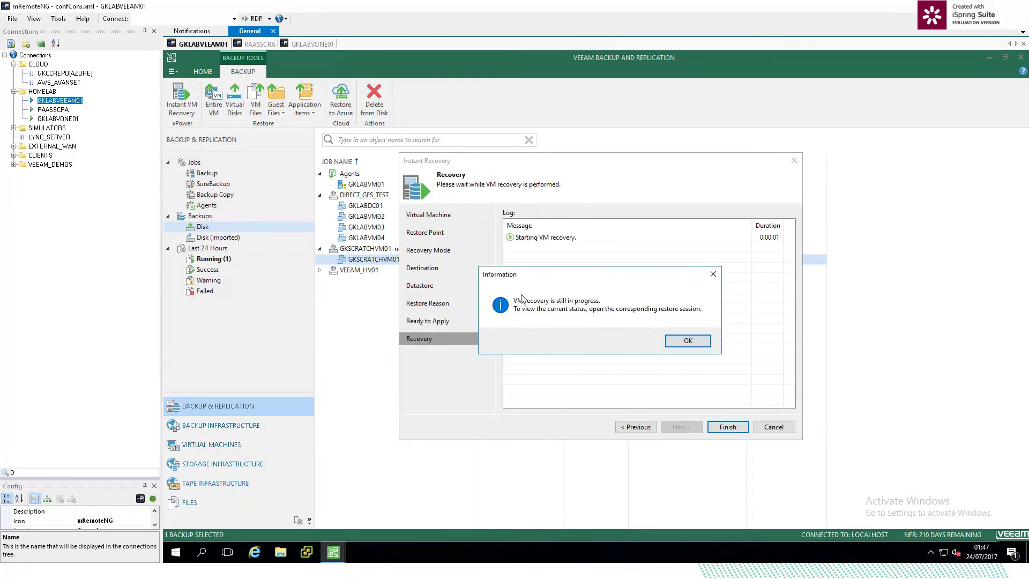
click(688, 341)
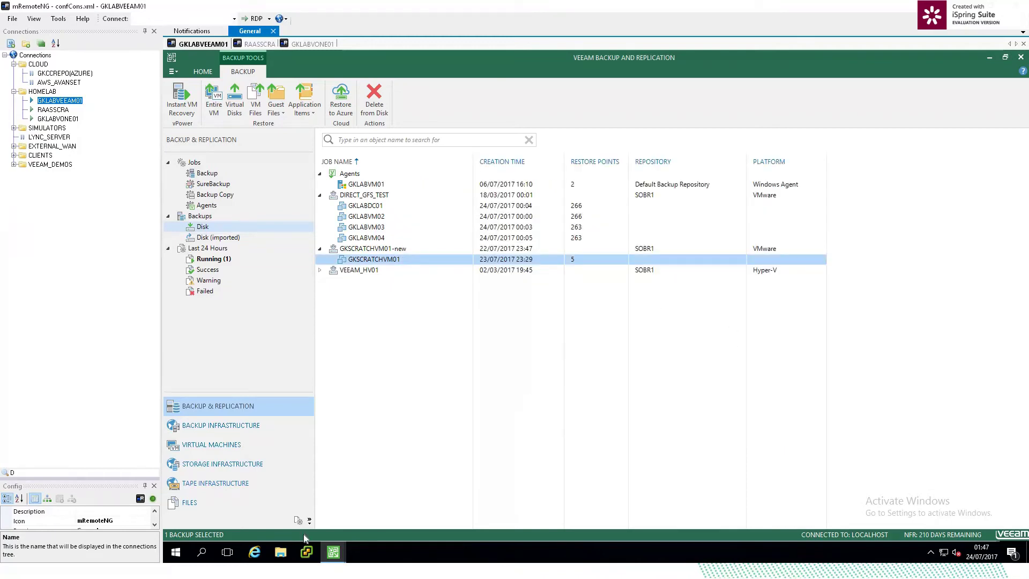
Step: Switch to vSphere Client and suspend the original GKSCRATCHVM01 virtual machine
key(alt+Tab)
key(alt+Tab)
key(alt+Tab)
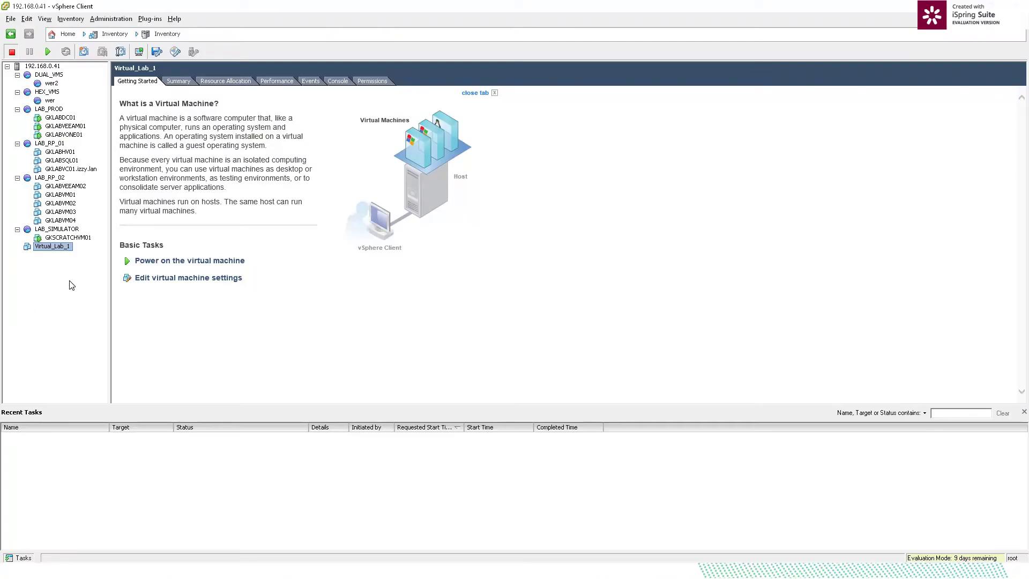
click(68, 238)
right_click(69, 239)
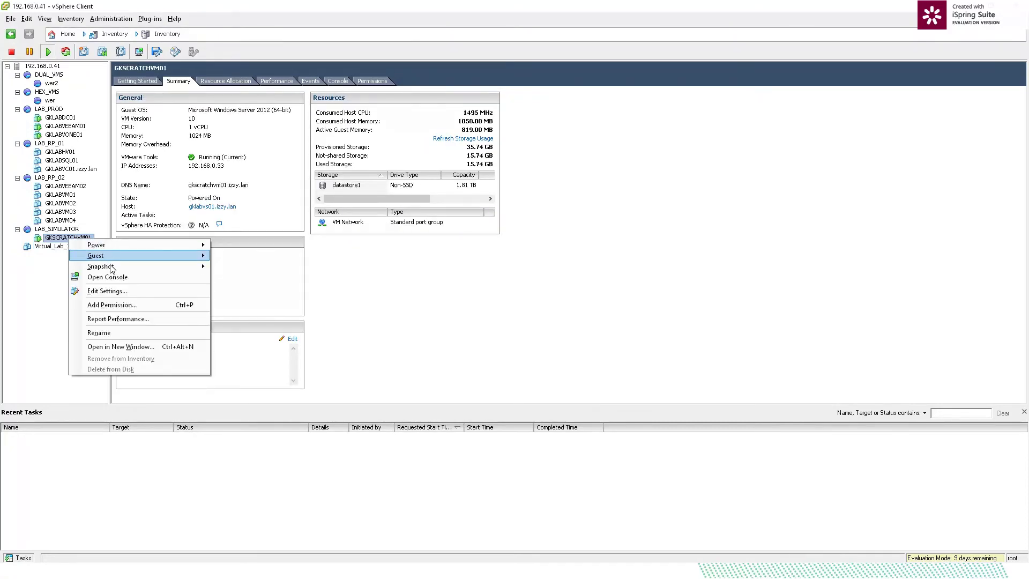
mouse_move(178, 245)
click(265, 268)
click(529, 325)
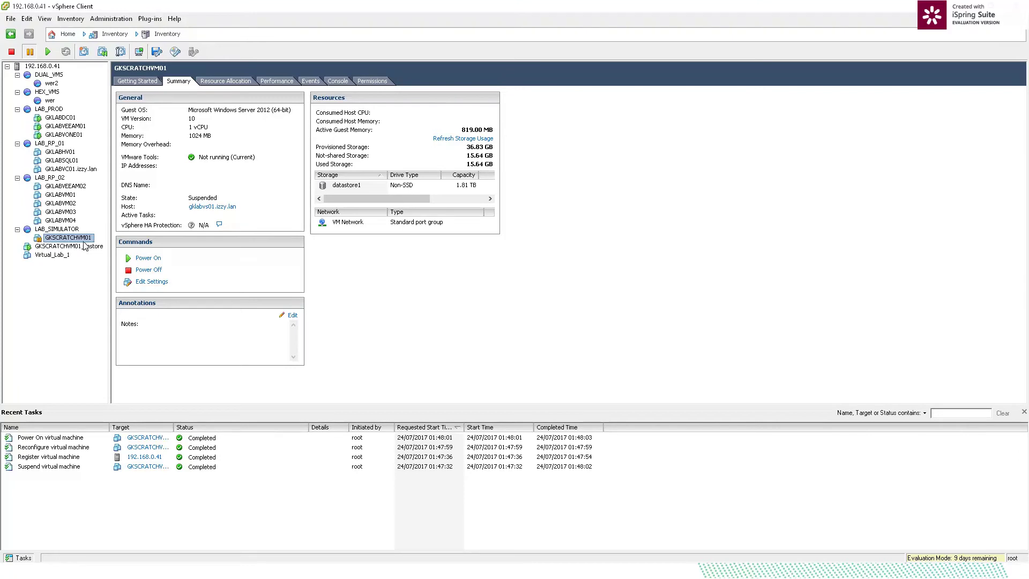
Step: Check the summary of GKSCRATCHVM01_restore, and open the same VM's details in the VMware ESXi web client
click(52, 247)
click(178, 82)
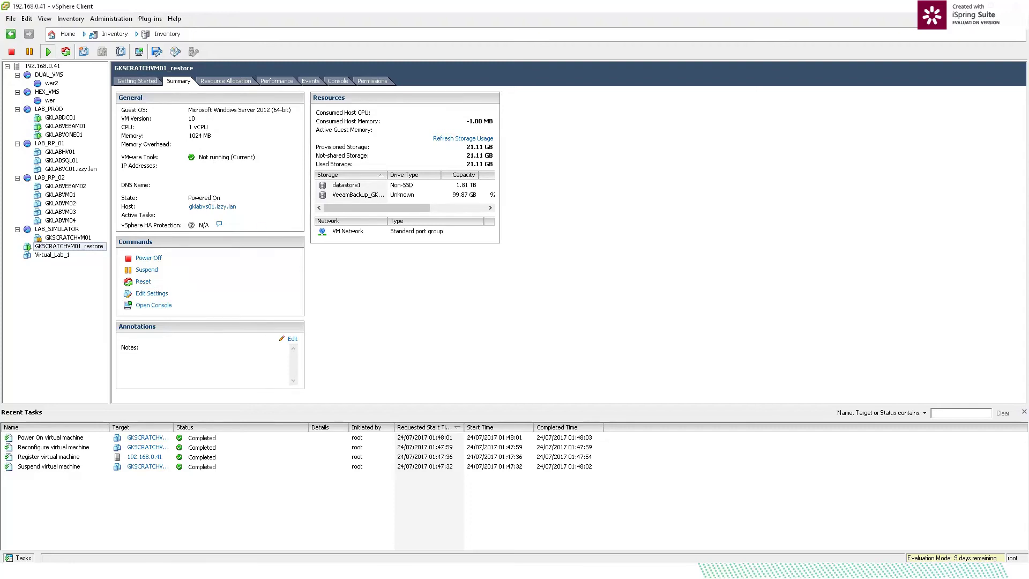
key(alt+Tab)
key(alt+Tab)
key(alt+Tab)
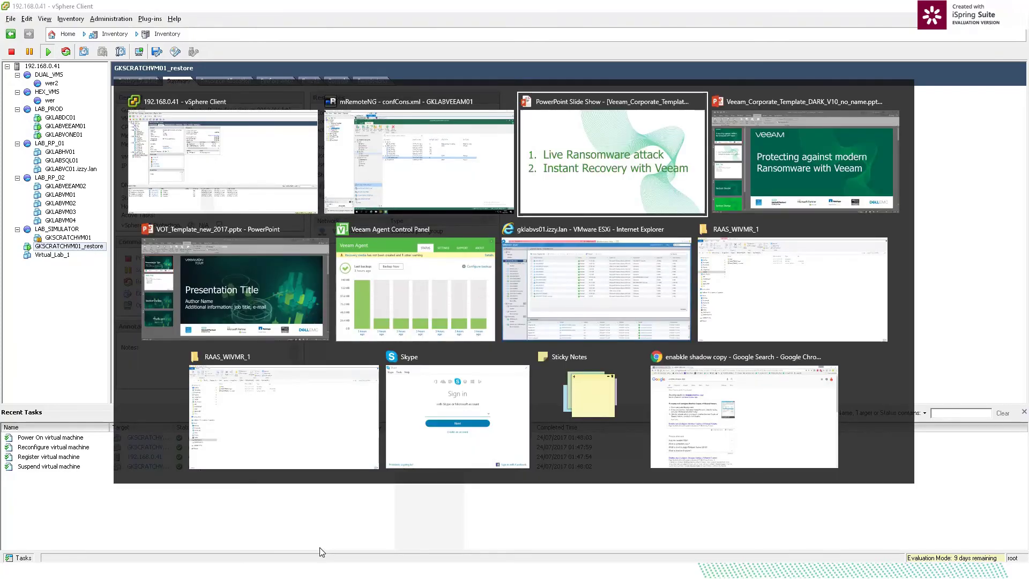
key(alt+Tab)
key(alt+Tab)
key(alt+Tab)
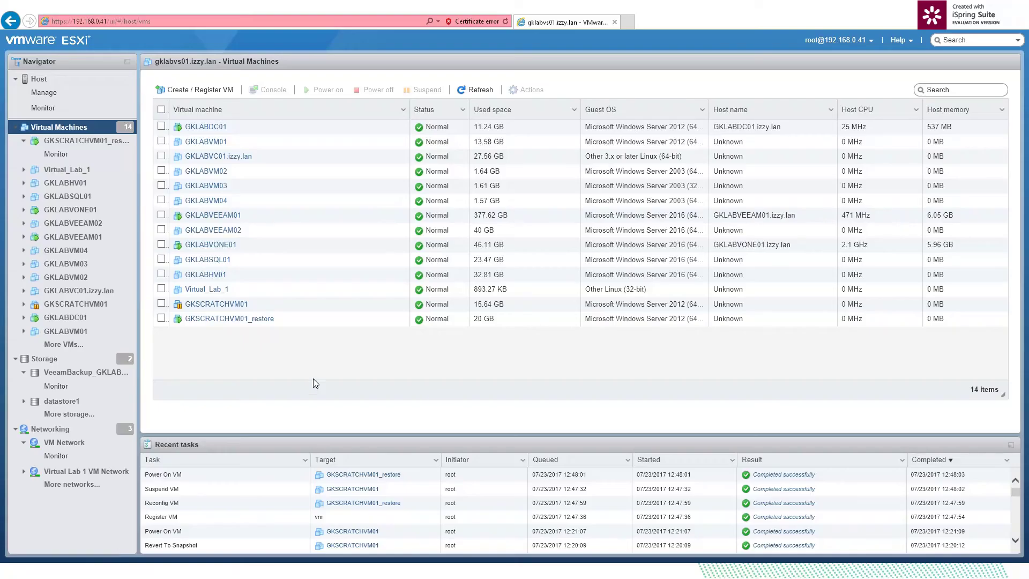
click(234, 320)
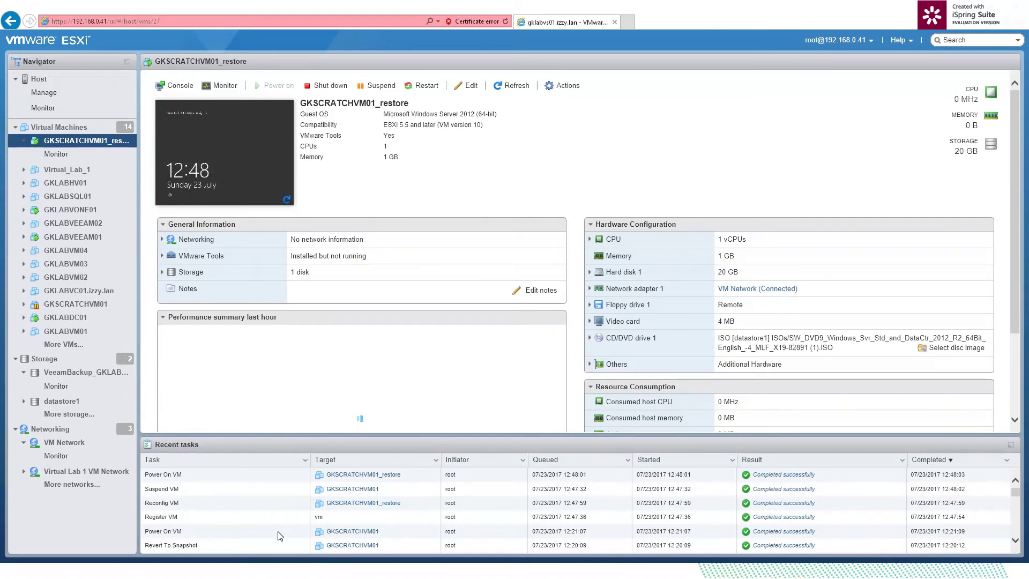
Step: Switch to mRemoteNG and open a new remote session to RAASSCRA
key(alt+Tab)
key(alt+Tab)
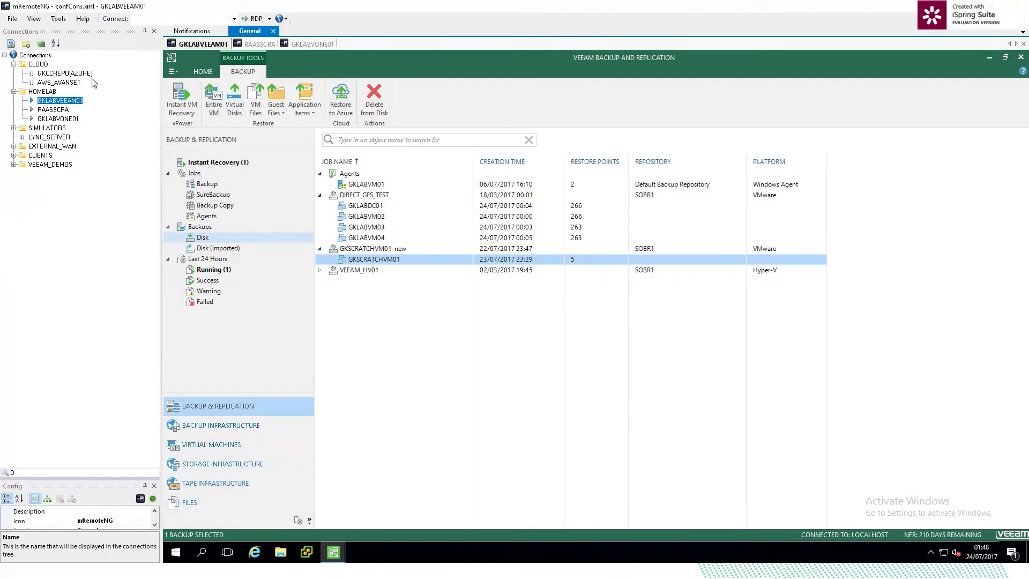
click(56, 109)
right_click(57, 109)
click(80, 115)
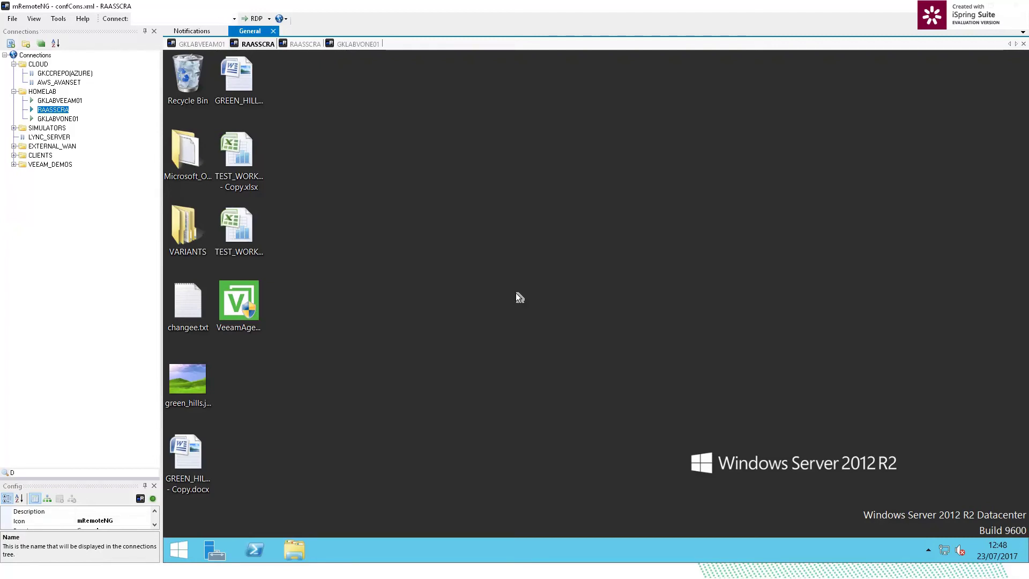
Step: Move GREEN_HILLS_DOCUMENT.docx, TEST_WORKBOOK.xlsx and the workbook's copy to the open middle area of the server desktop
click(249, 237)
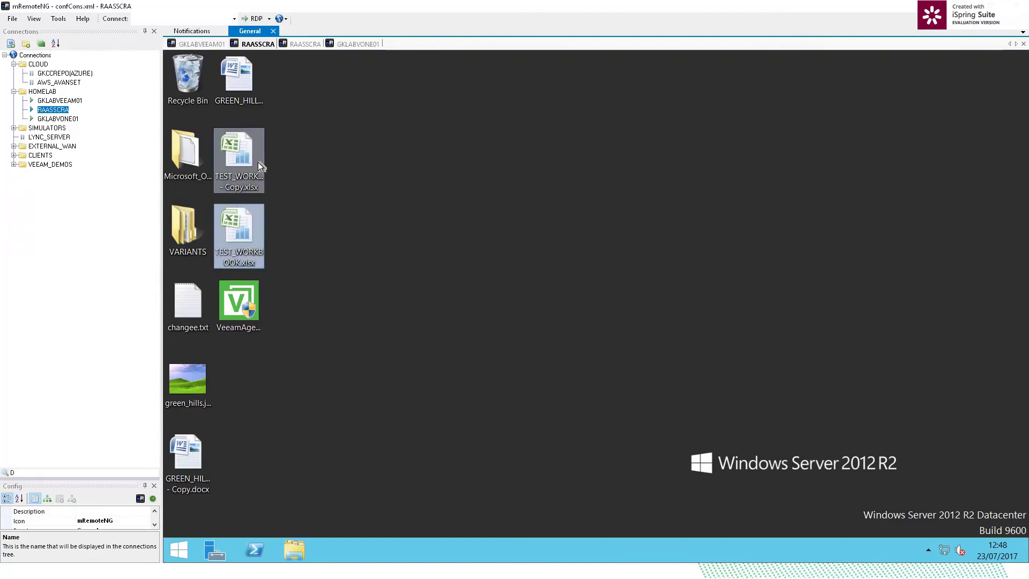
click(258, 162)
click(257, 94)
click(250, 172)
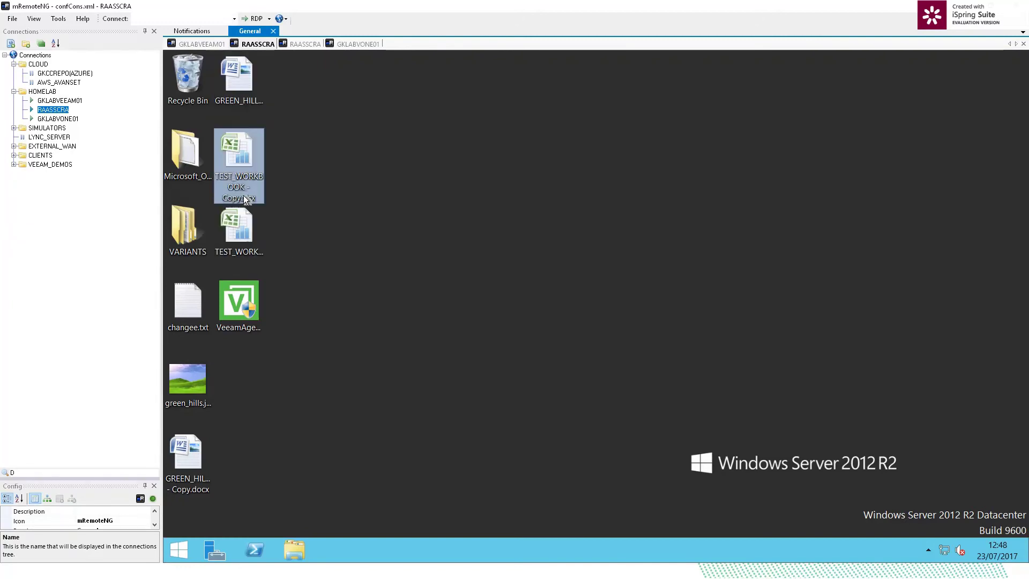
click(240, 235)
drag(239, 81, 560, 223)
drag(239, 155, 556, 143)
Step: Move green_hills.jpg to an open area of the desktop, view it in Paint and close it
drag(194, 382, 850, 255)
key(Return)
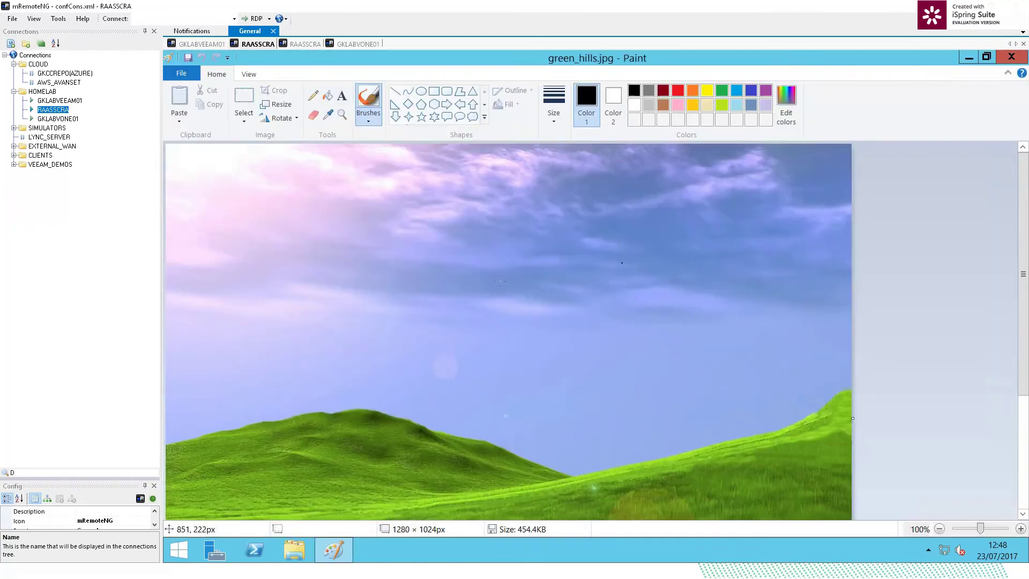
click(1011, 57)
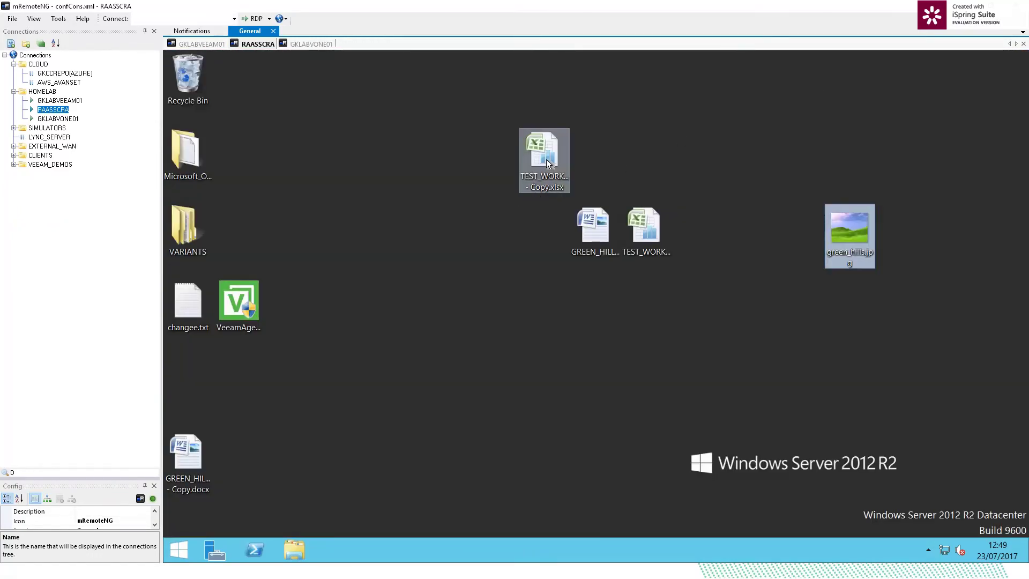
Step: Examine the names and file types of the Excel workbooks and GREEN_HILLS_DOCUMENT.docx on the restored desktop
click(564, 179)
click(599, 235)
click(639, 231)
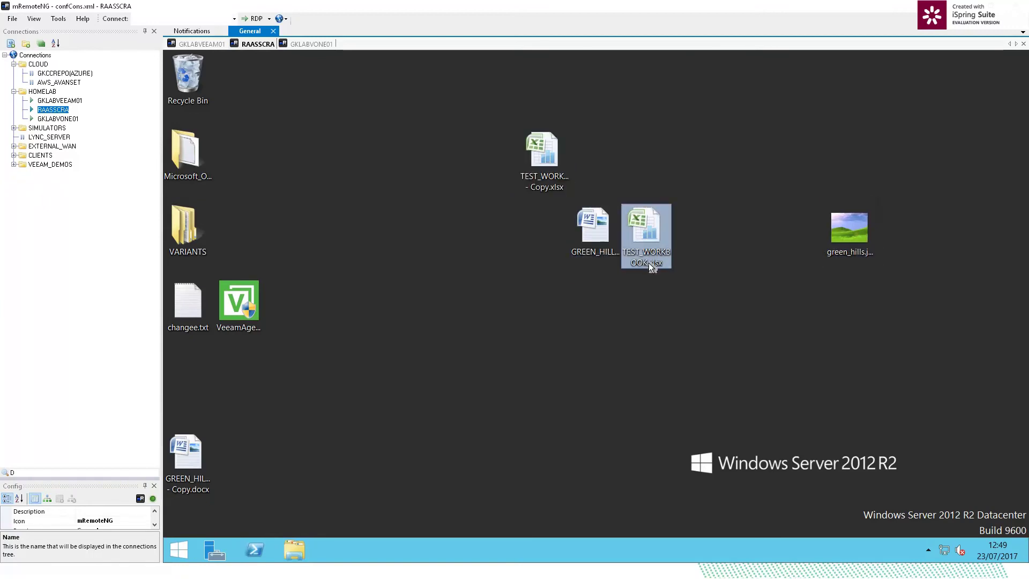
click(618, 297)
click(588, 240)
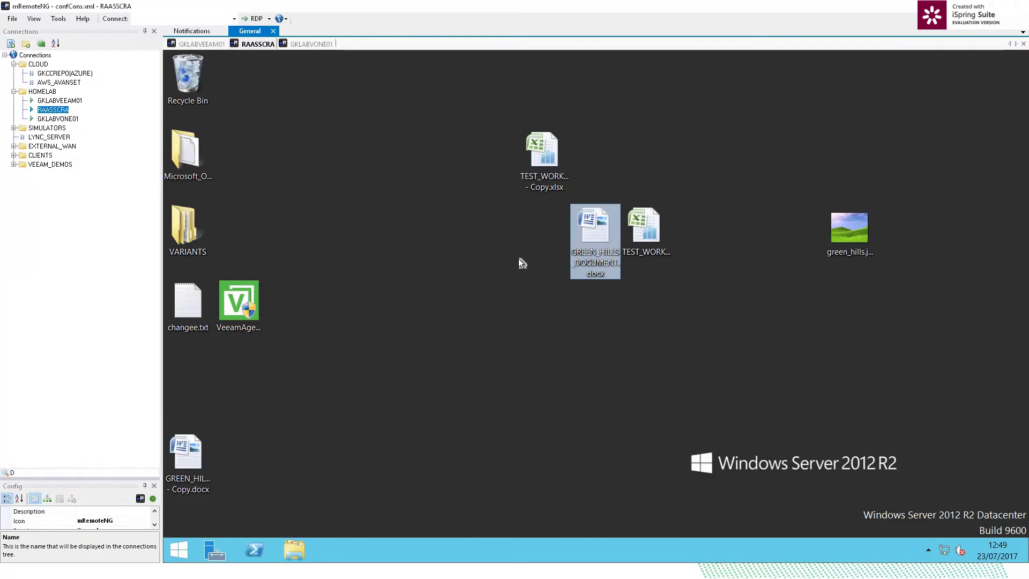
click(542, 155)
click(602, 221)
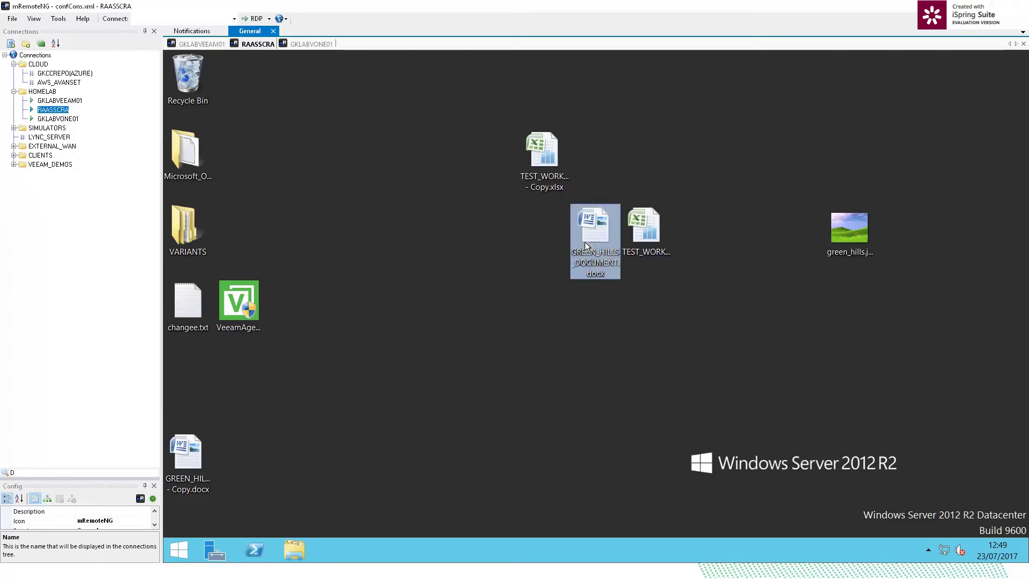
click(507, 262)
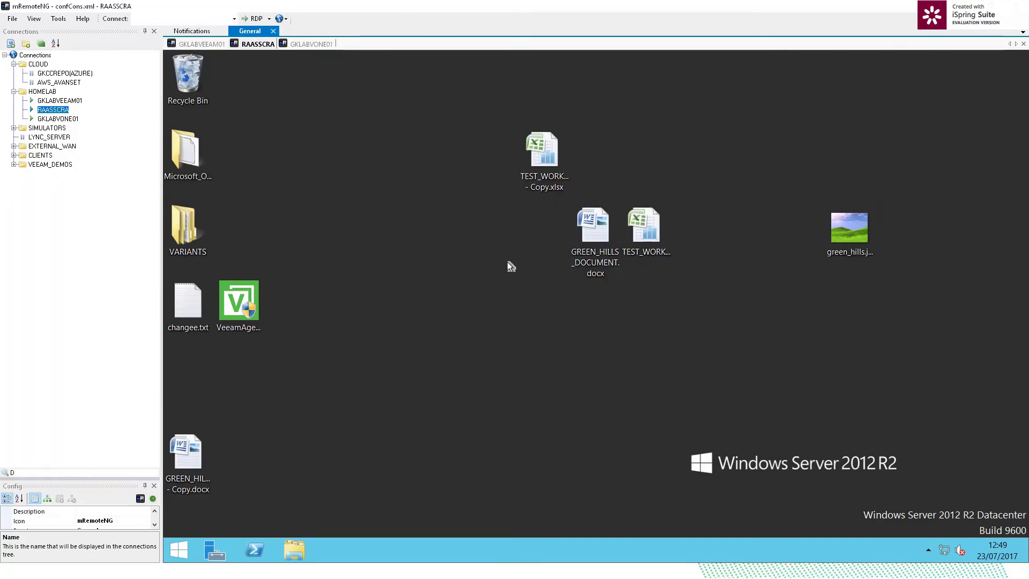
Step: Move the copy of GREEN_HILLS_DOCUMENT.docx to the open middle area of the server desktop
drag(188, 461, 696, 311)
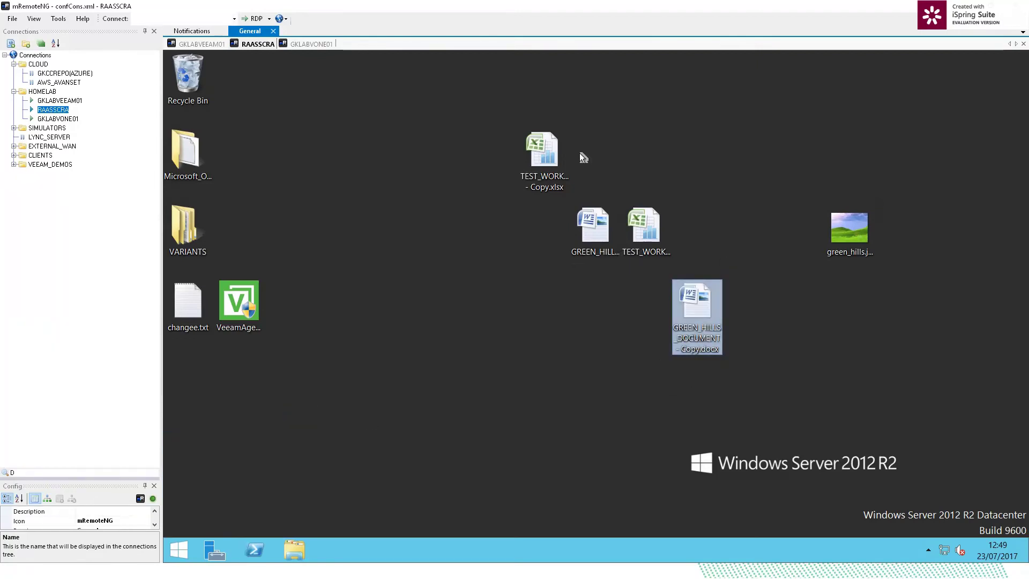
click(753, 200)
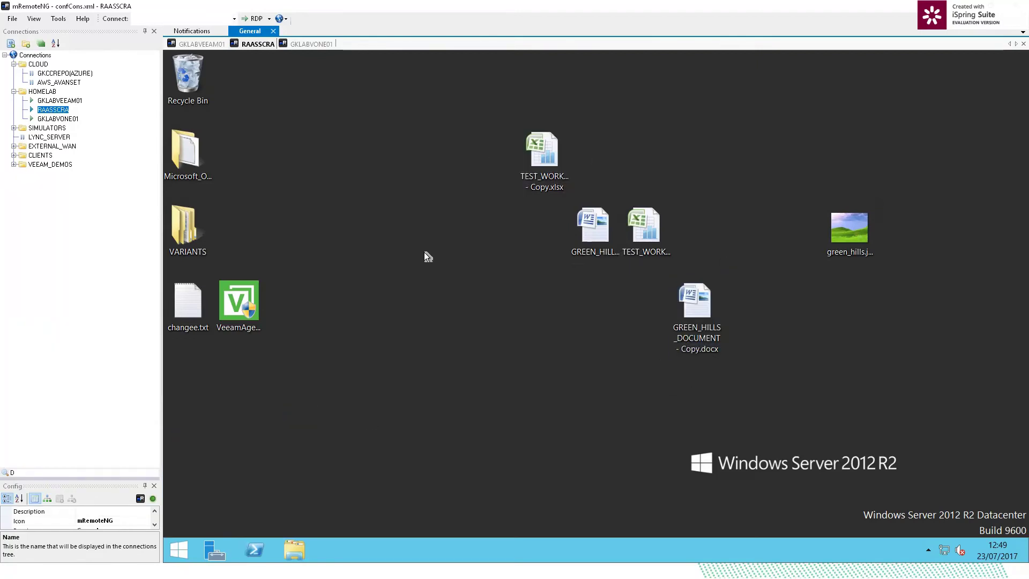
Step: Open the Veeam Agent control panel on the server and start its Configure Backup wizard in a clear spot
click(928, 550)
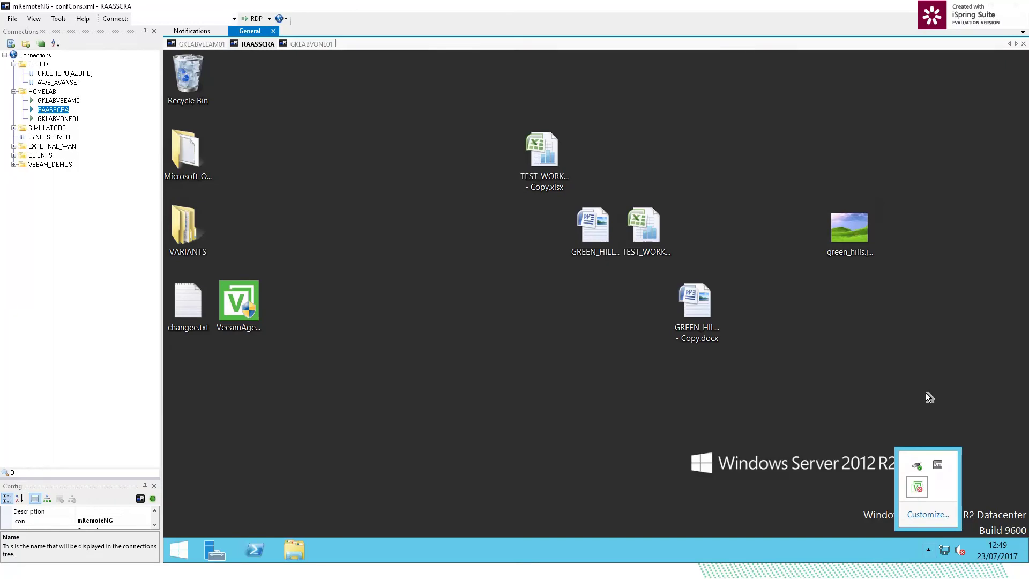
right_click(916, 486)
click(852, 461)
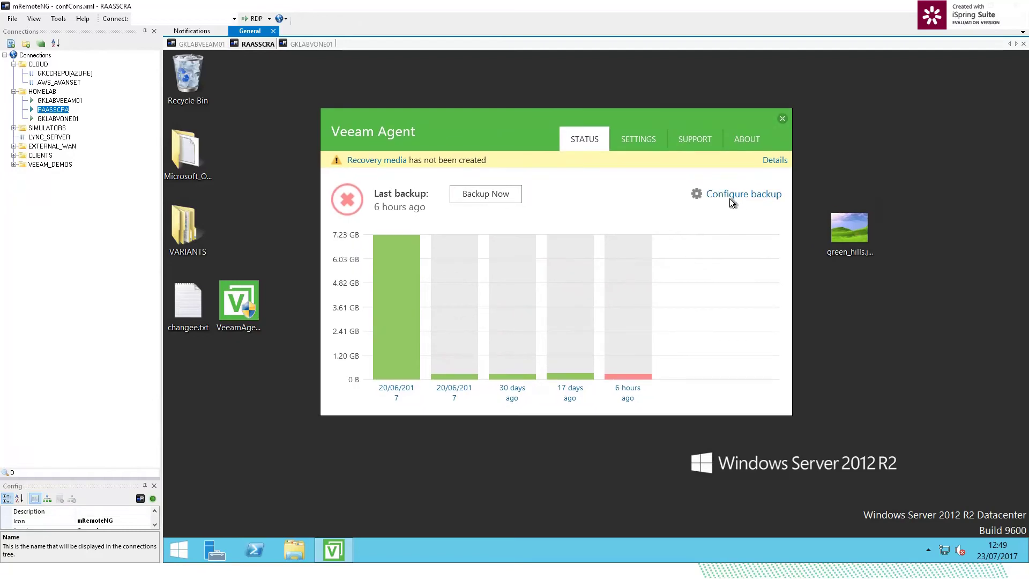
click(727, 197)
click(666, 327)
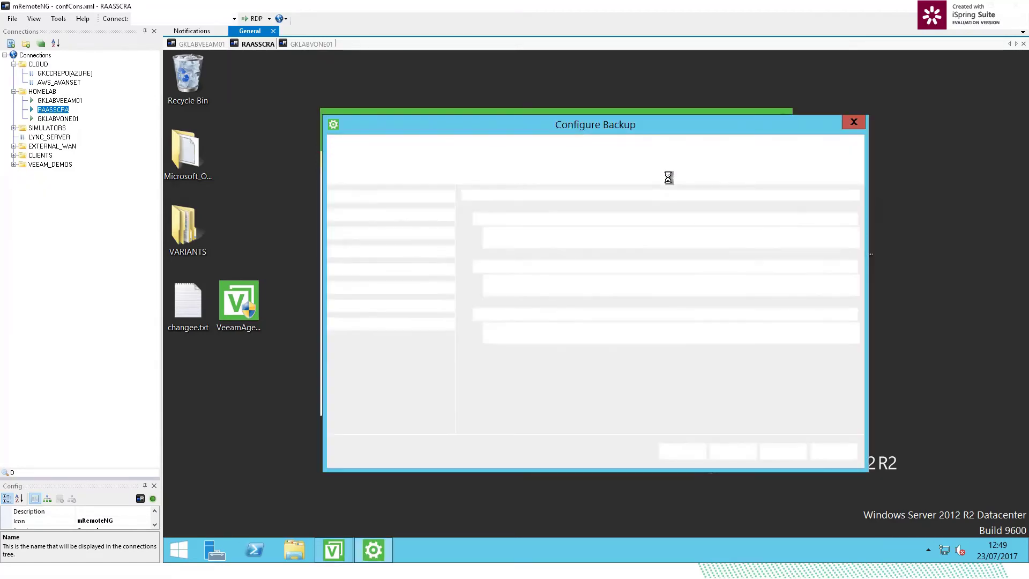
drag(667, 124, 596, 91)
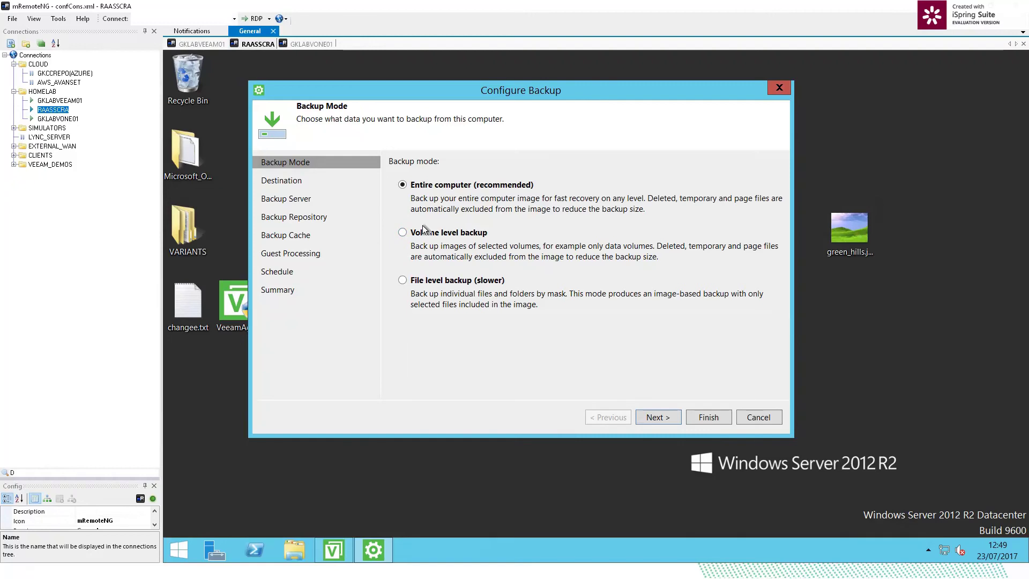
Step: Go through the backup destination choices from Local storage to Veeam Cloud Connect repository, and cancel the wizard without saving
click(269, 181)
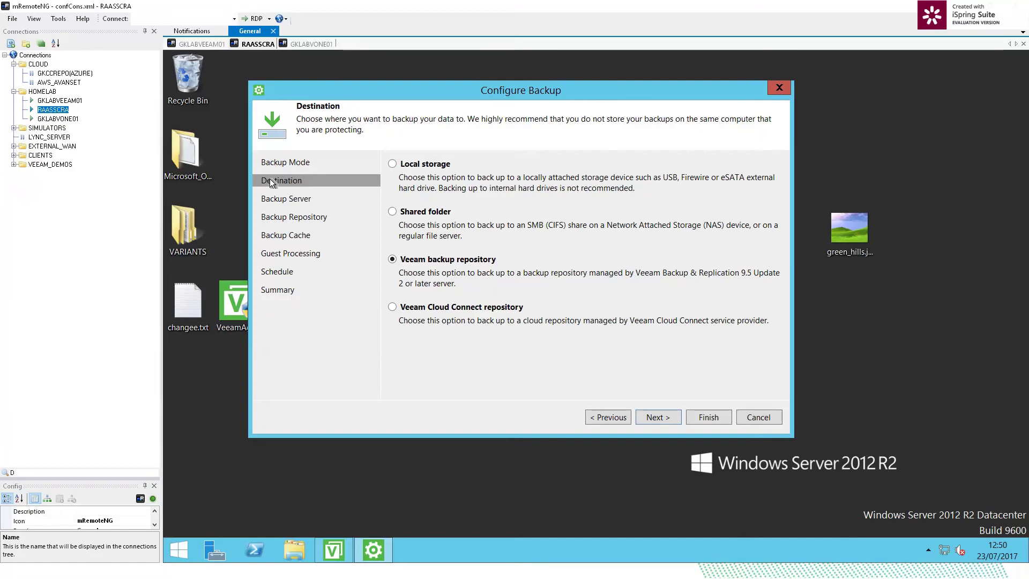
click(428, 165)
click(415, 213)
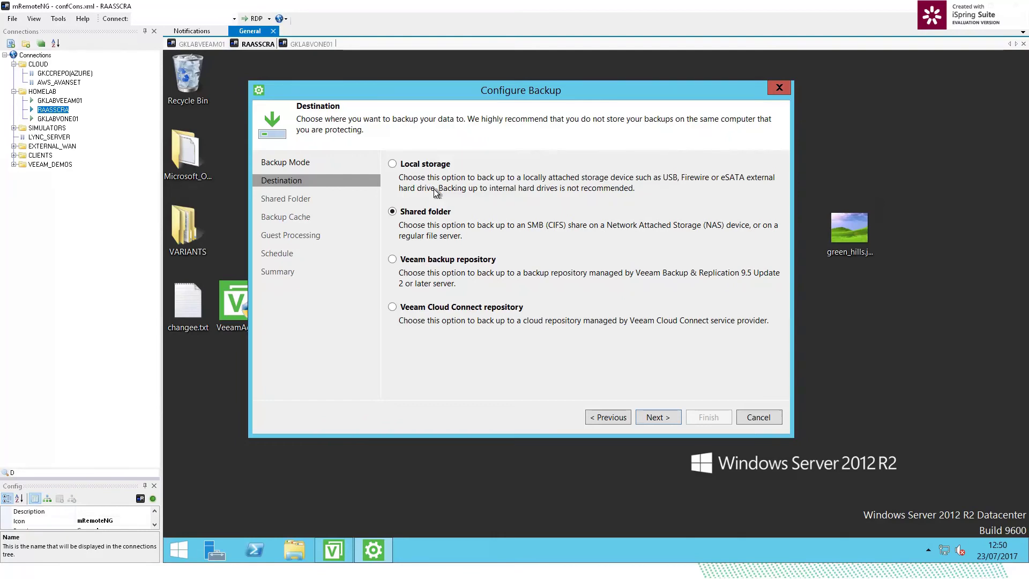
click(422, 260)
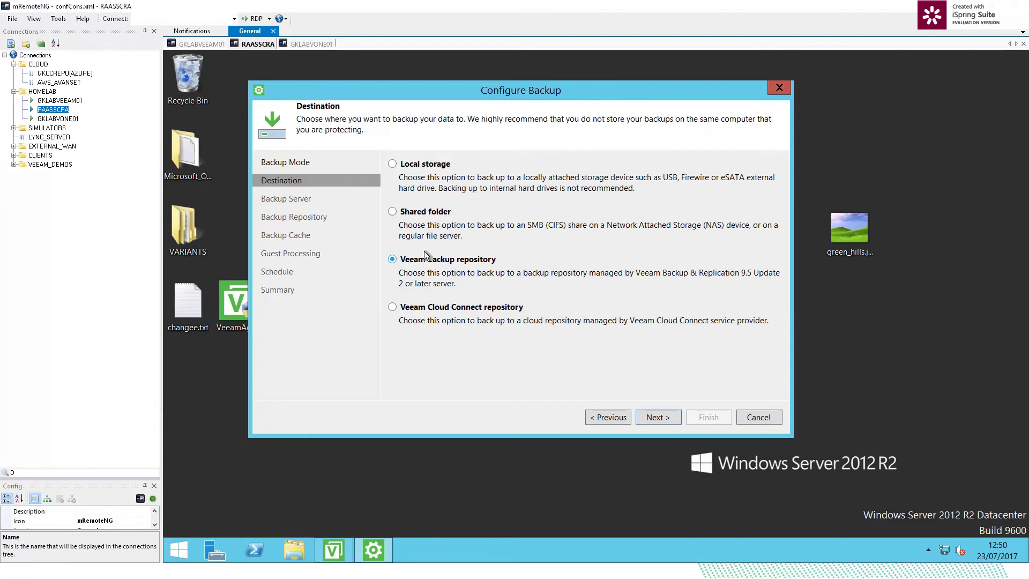
click(392, 307)
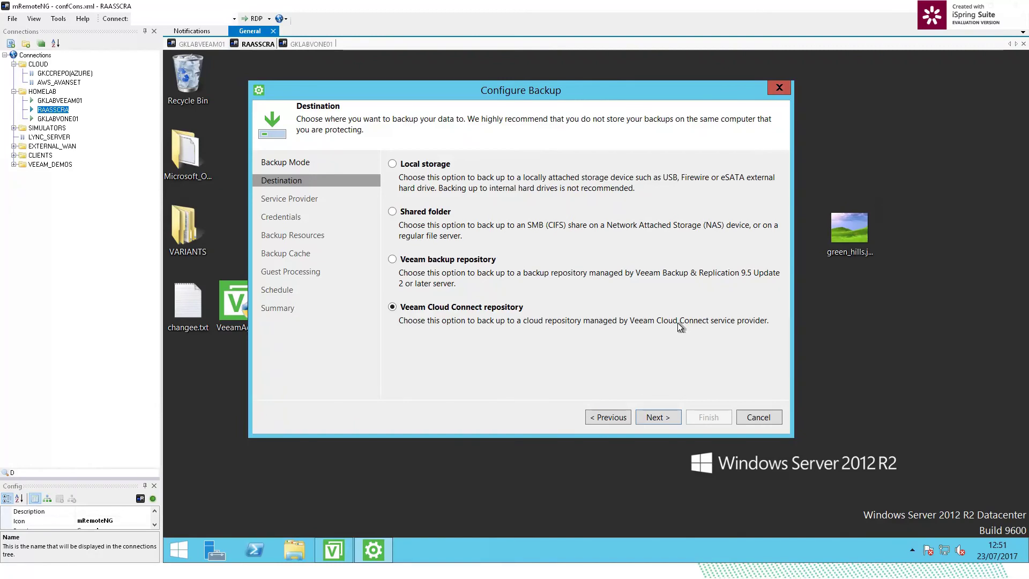
click(752, 418)
click(623, 320)
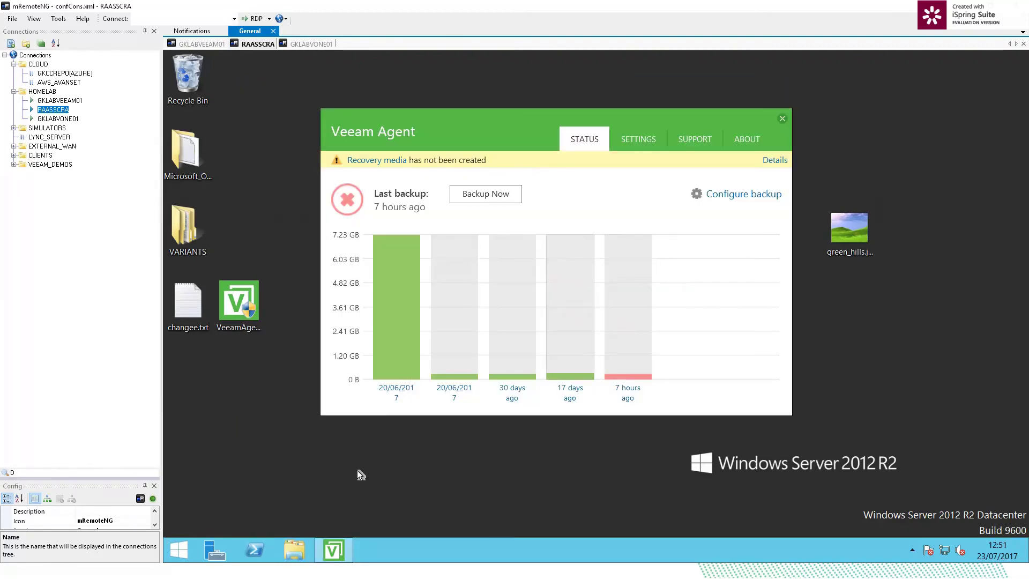
Step: Switch to the GKLABVEEAM01 session and inspect the running Instant VM Recovery session of GKSCRATCHVM01
click(60, 101)
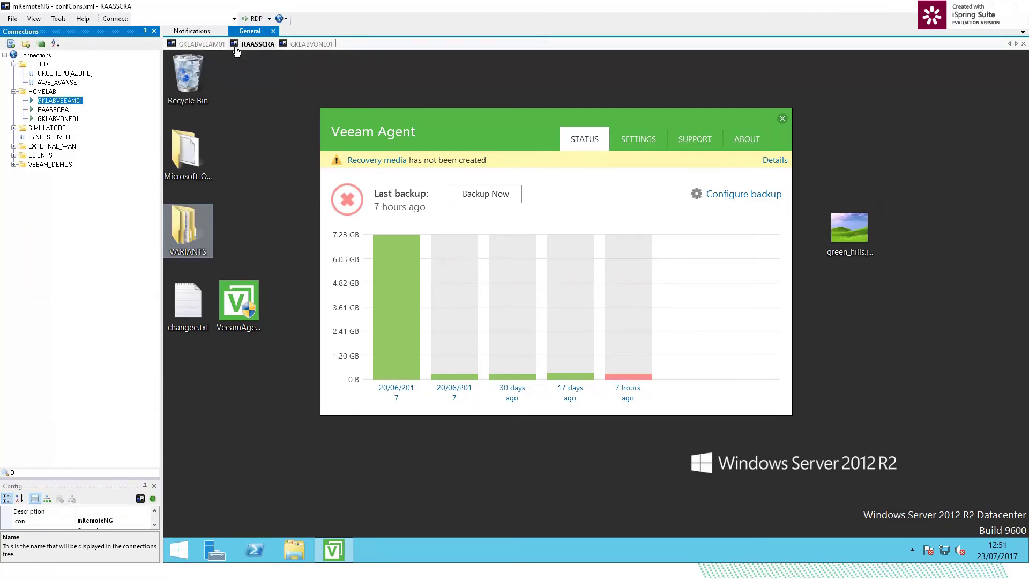
click(207, 45)
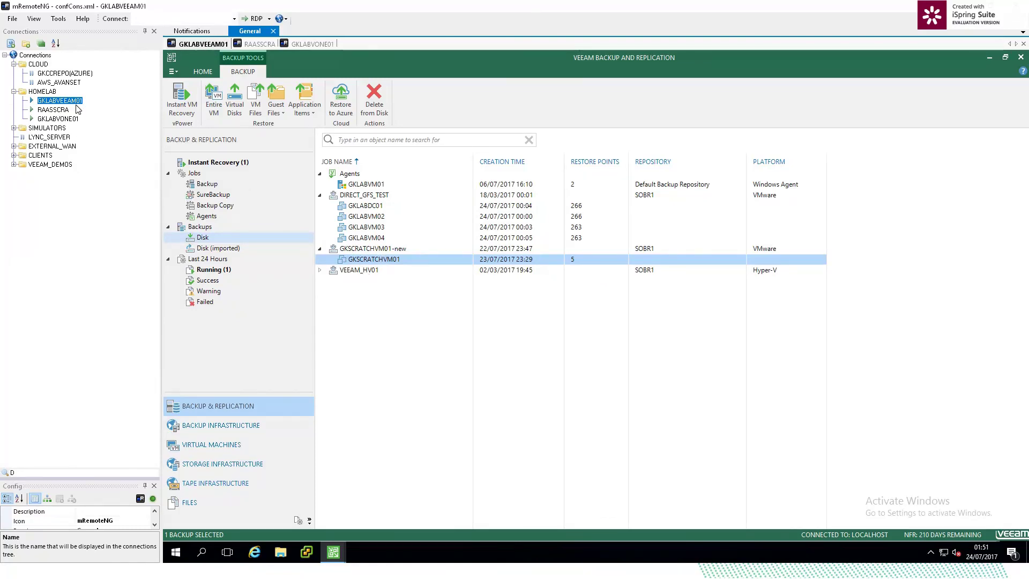
click(216, 270)
click(366, 174)
right_click(368, 176)
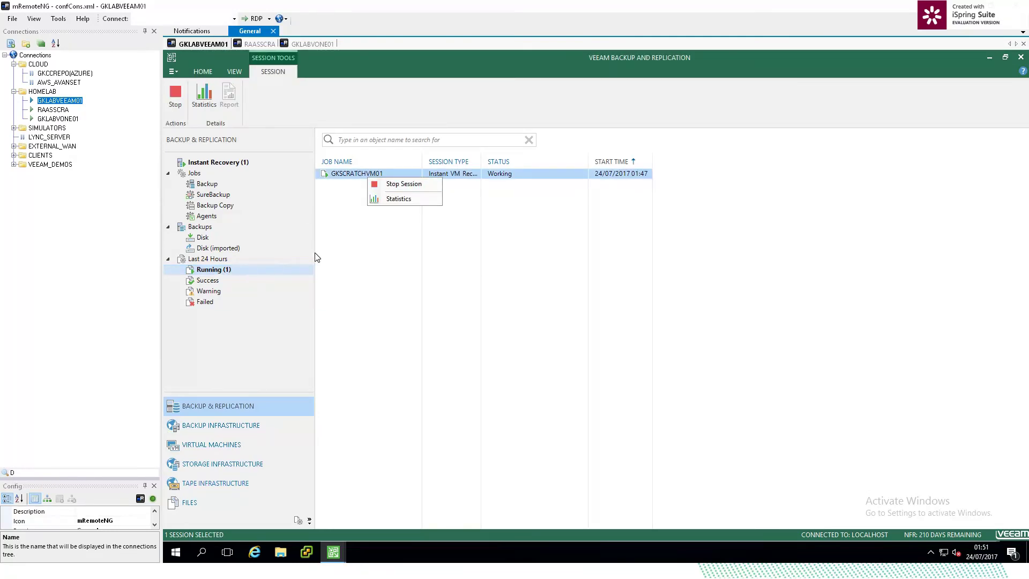
Step: Stop publishing the instantly recovered GKSCRATCHVM01_restore VM and dismiss the dismount log
click(217, 162)
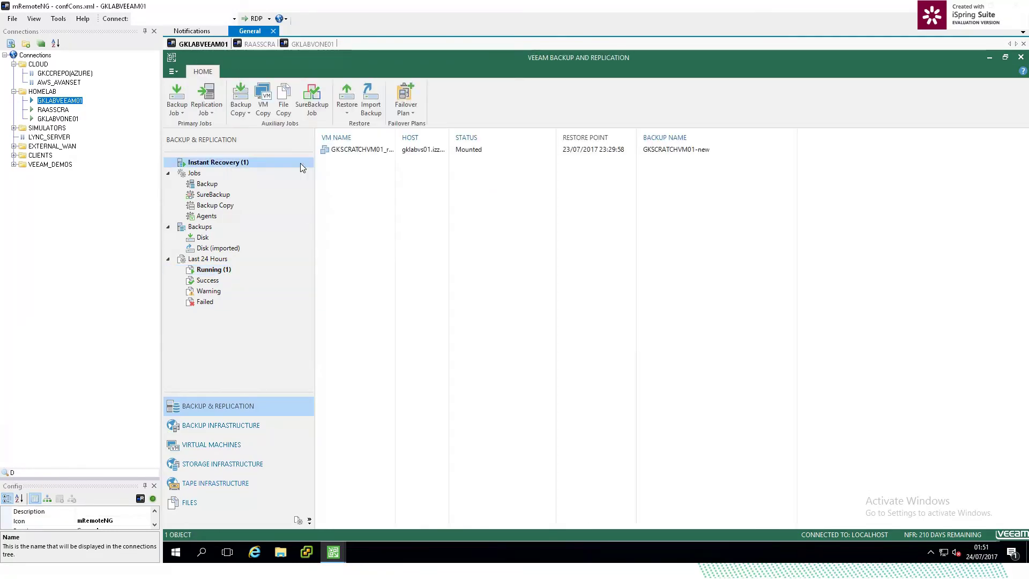
right_click(360, 155)
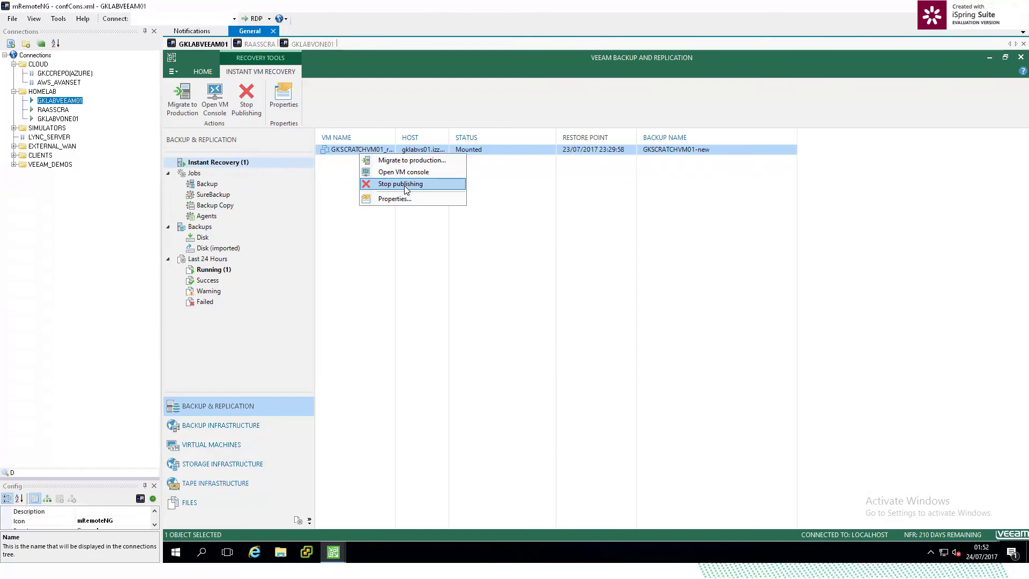
click(585, 341)
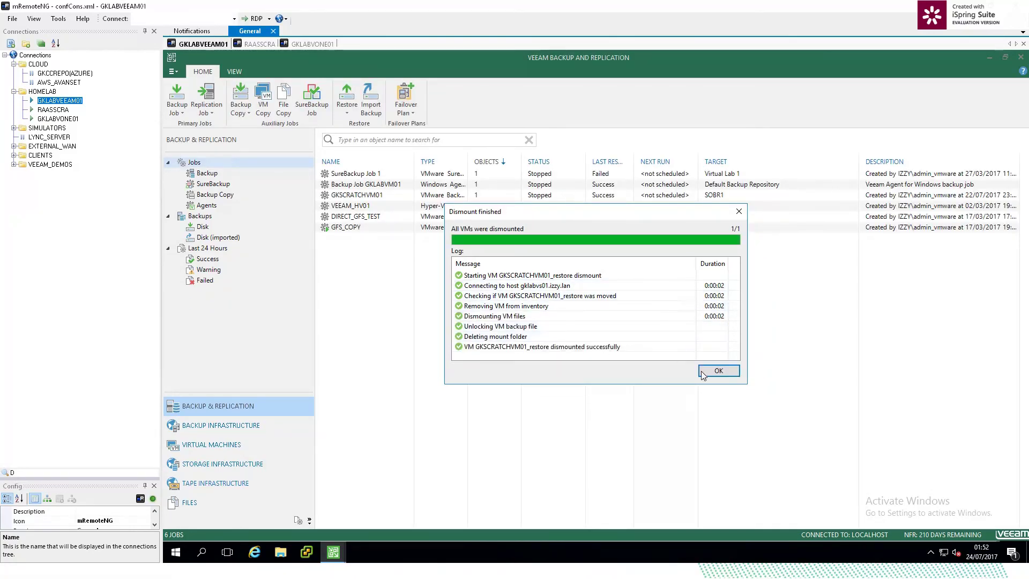
click(718, 370)
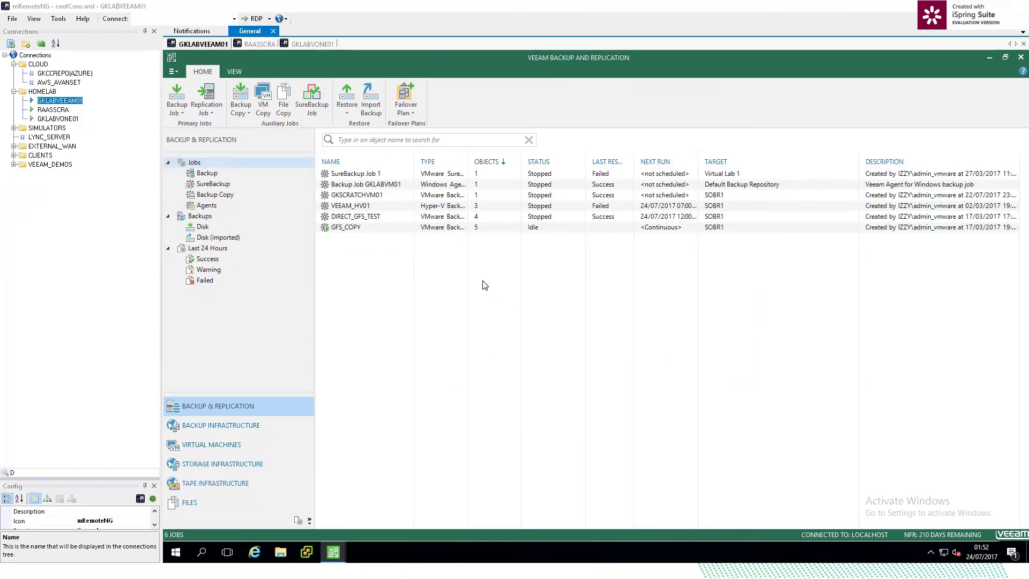
Step: Try to open a new remote session to RAASSCRA in mRemoteNG
key(alt+Tab)
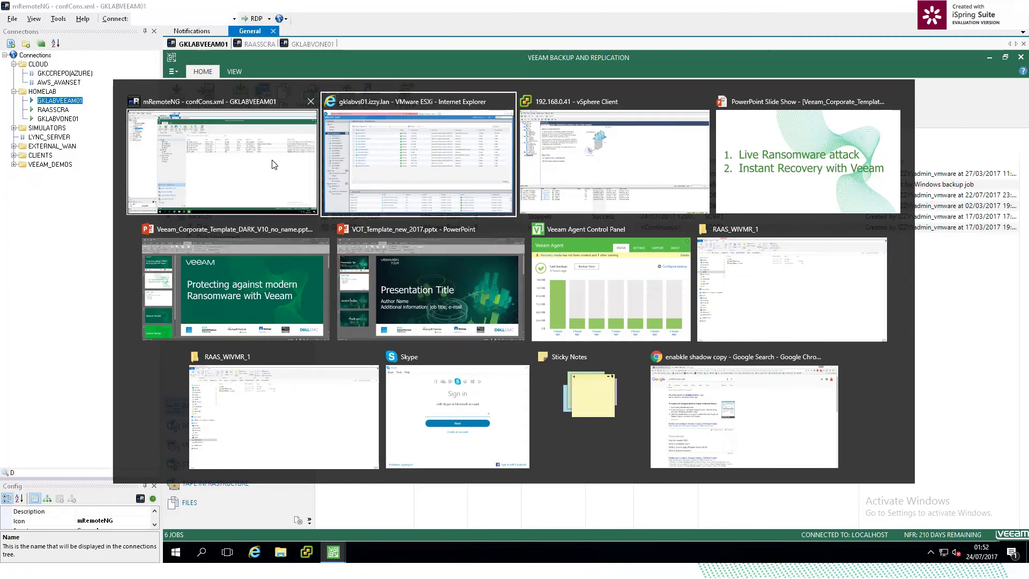
click(230, 152)
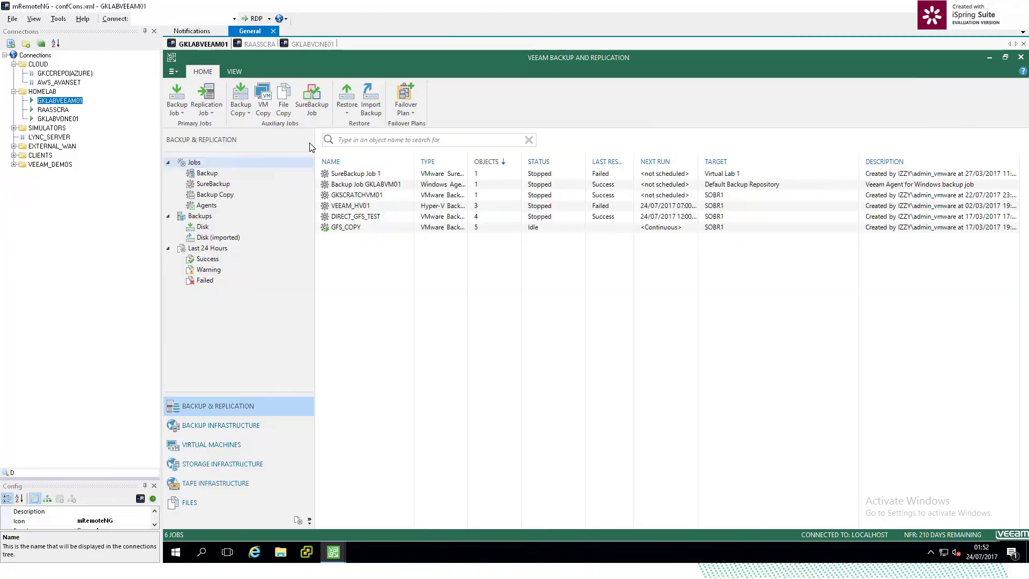
click(259, 45)
click(57, 110)
right_click(59, 109)
click(84, 117)
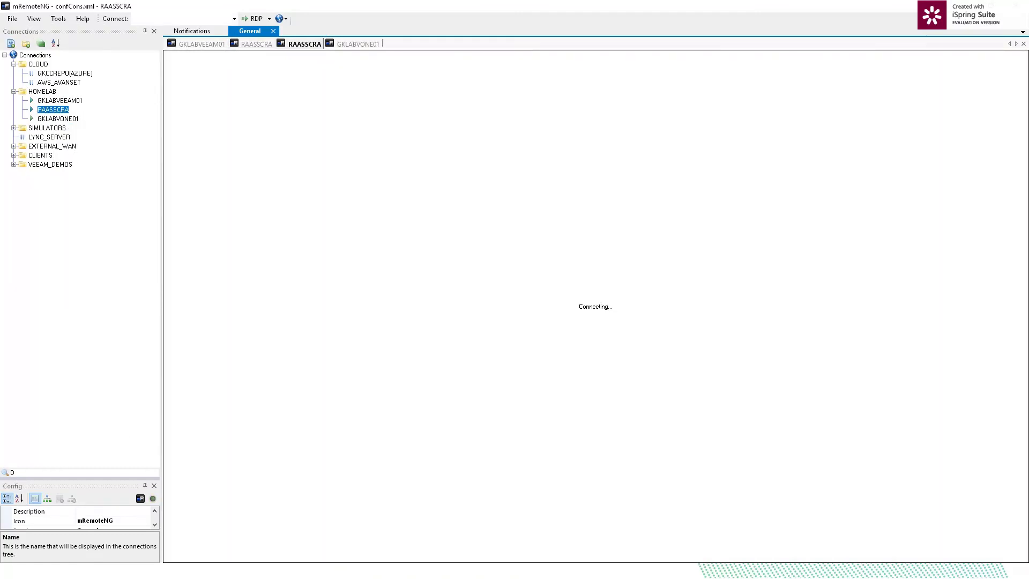
Step: Switch to the vSphere Client, power on the suspended GKSCRATCHVM01 and view its summary
key(alt+Tab)
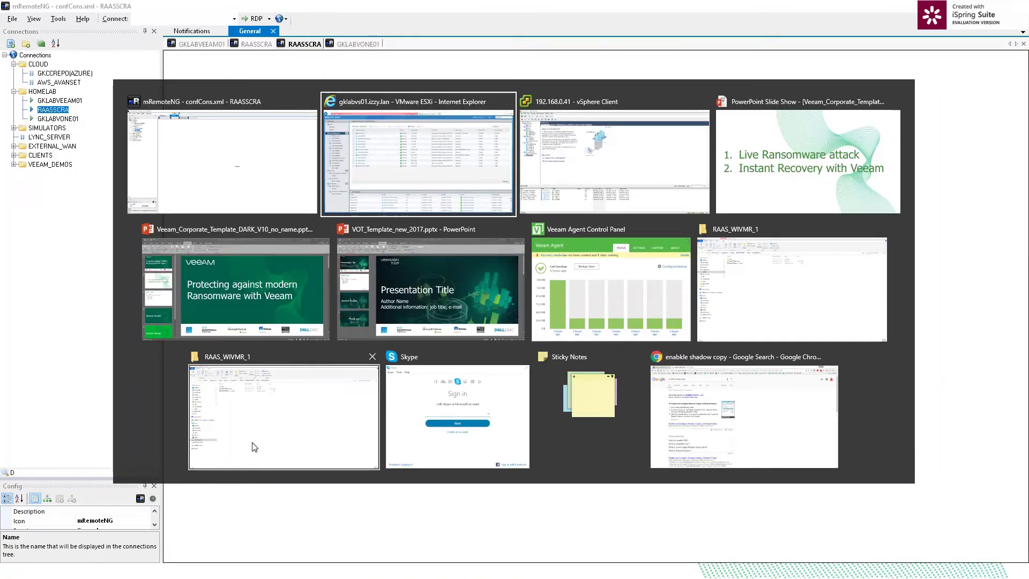
click(598, 165)
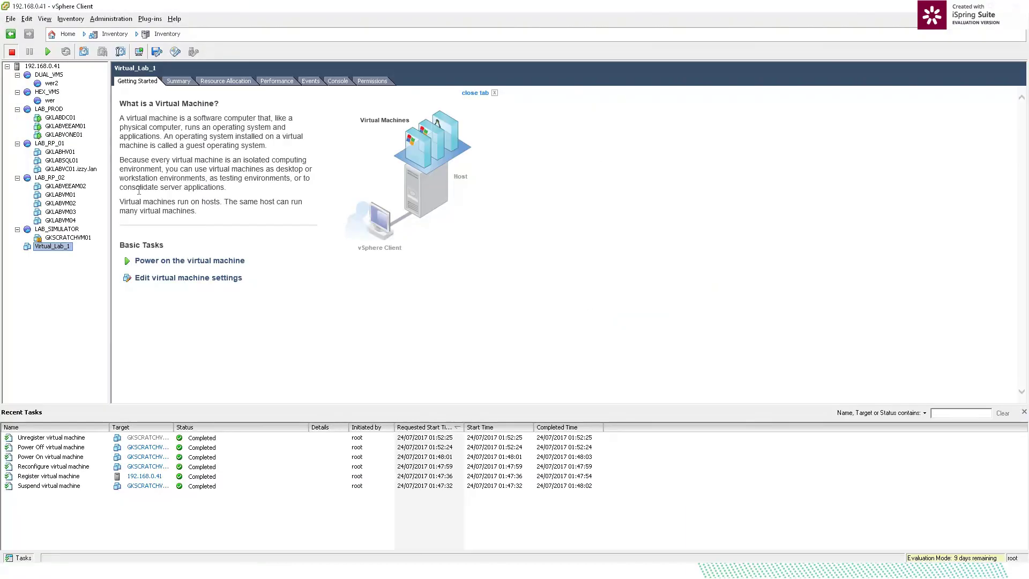
right_click(67, 240)
mouse_move(94, 249)
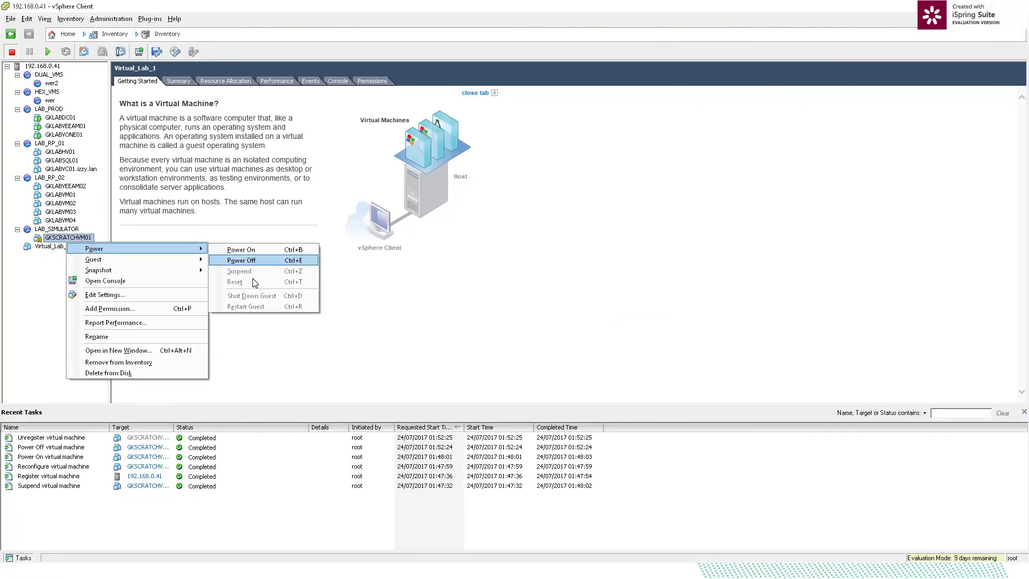
click(252, 250)
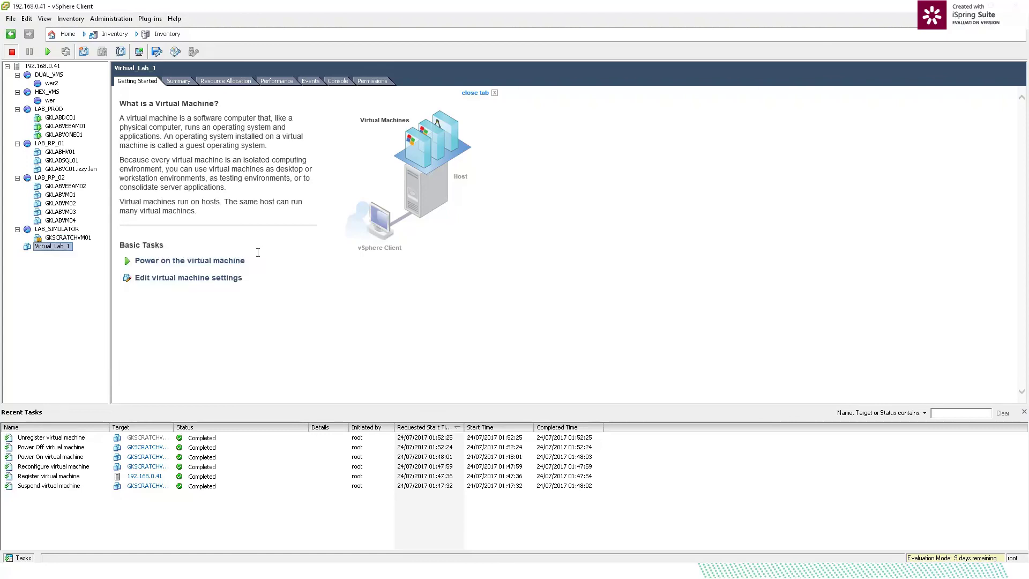
click(68, 239)
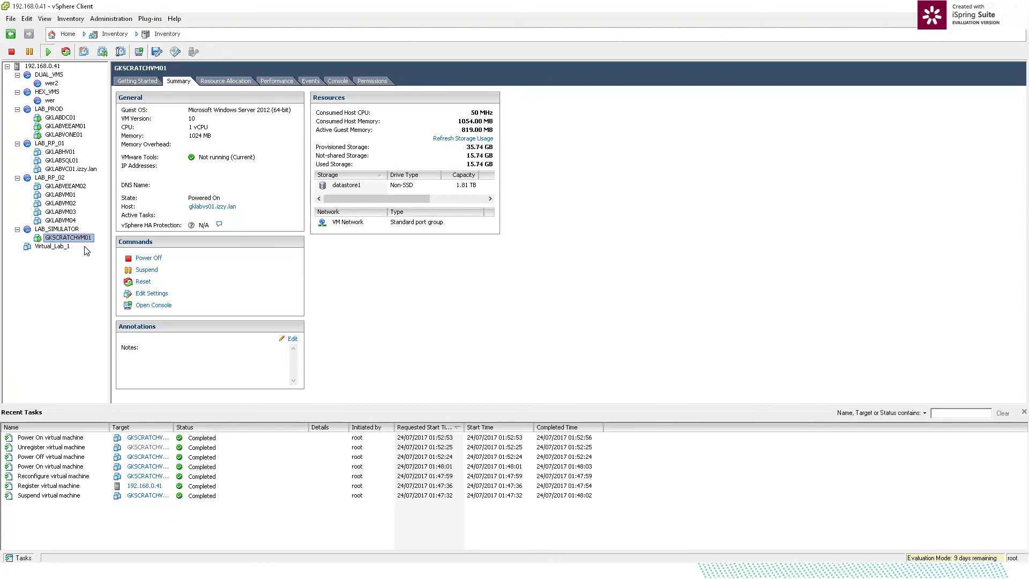
Step: Switch back to mRemoteNG and connect again to the RAASSCRA server
key(alt+Tab)
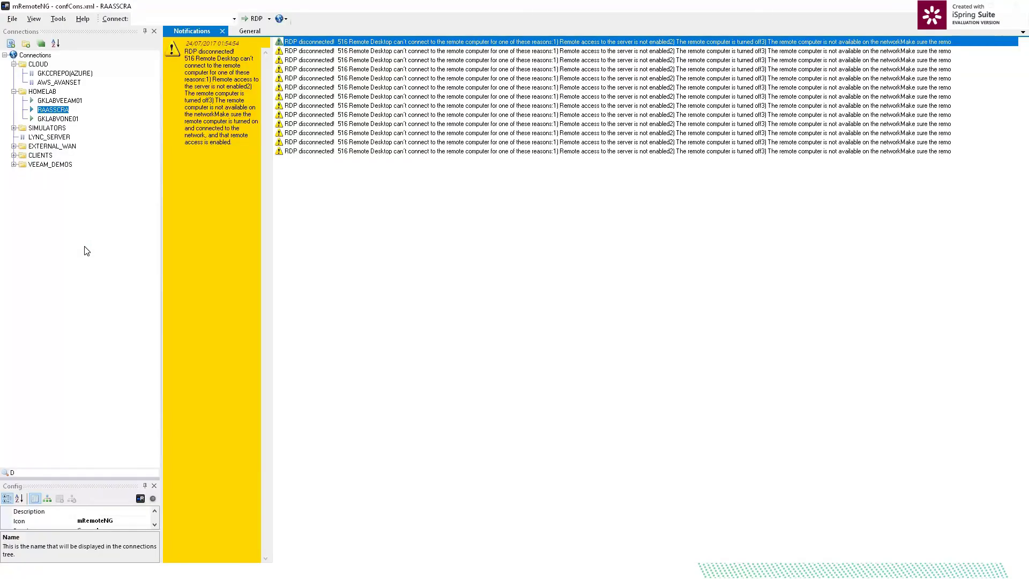
right_click(51, 110)
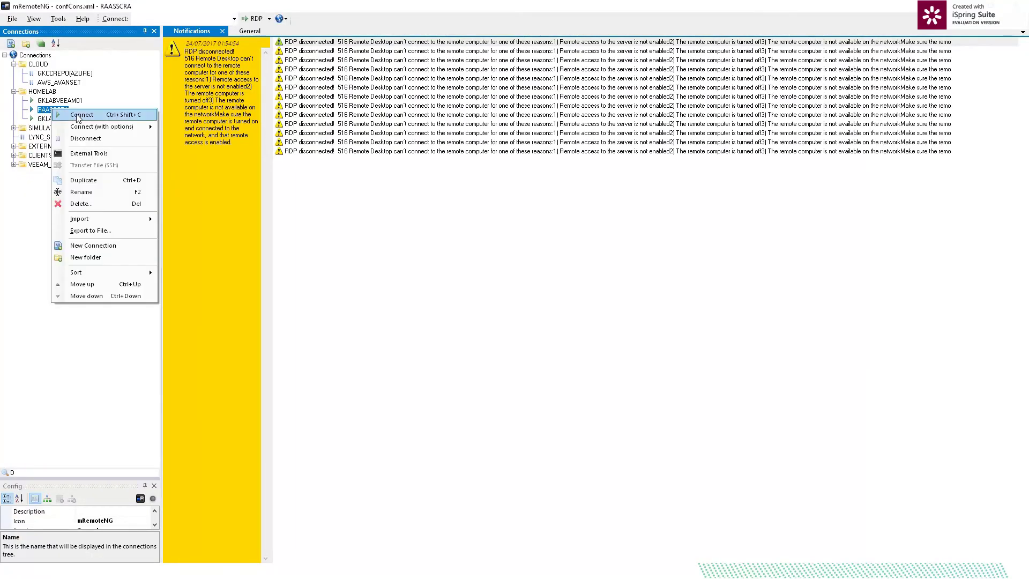
click(69, 113)
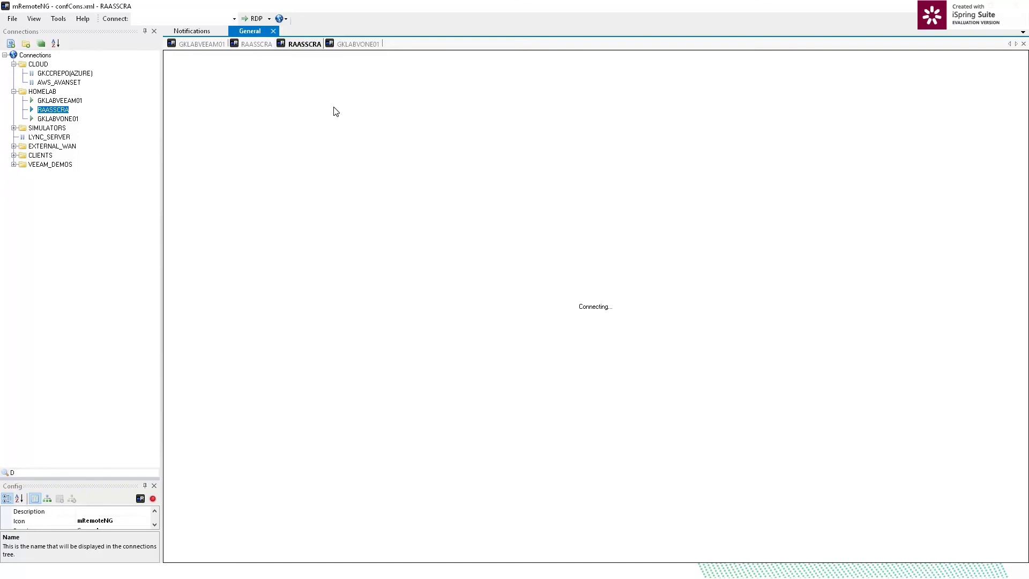
right_click(64, 111)
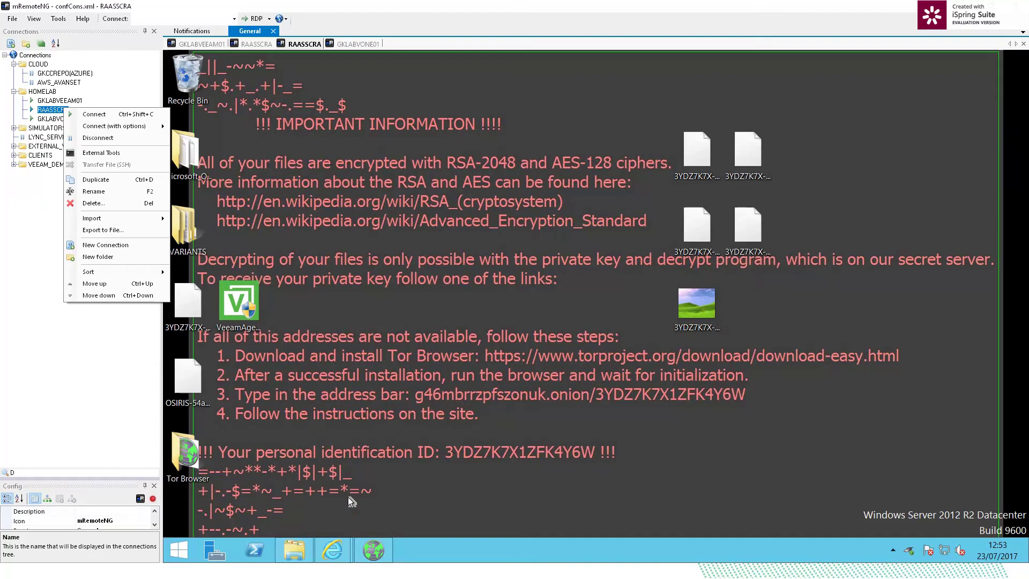
Step: Open This PC in File Explorer on RAASSCRA and check the SHARE (S:) network drive for previous versions
click(302, 542)
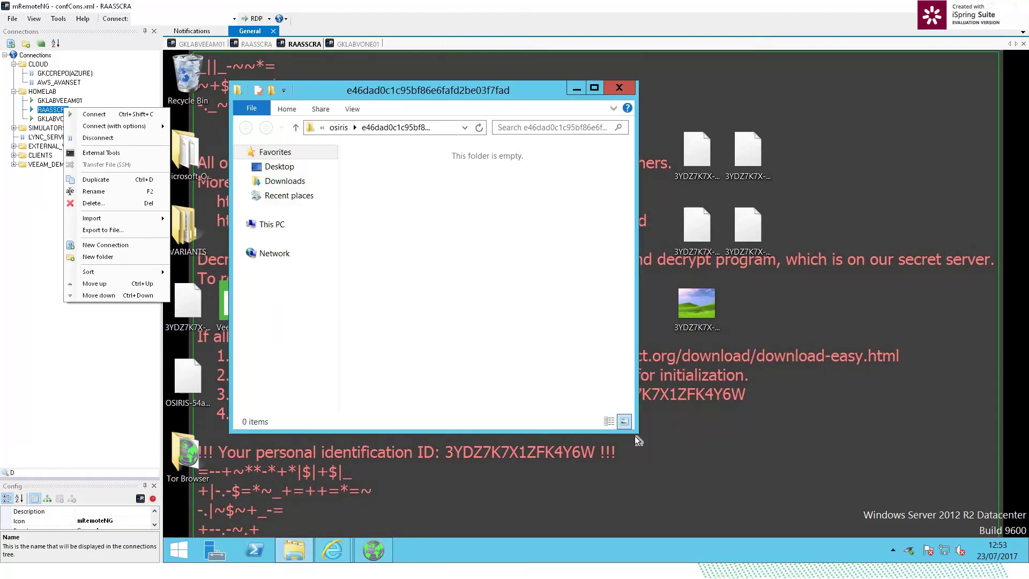
drag(637, 427, 704, 470)
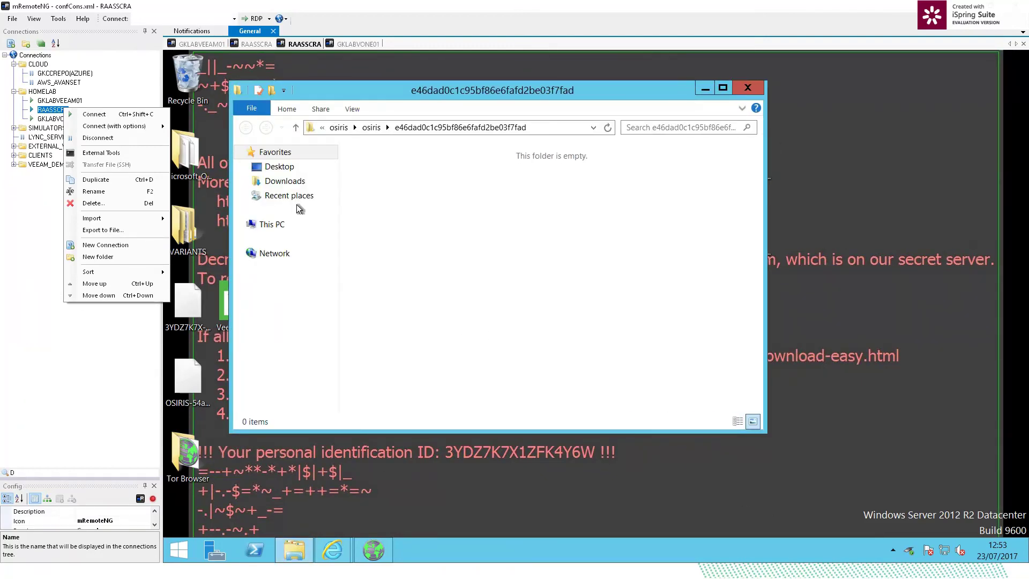
click(266, 224)
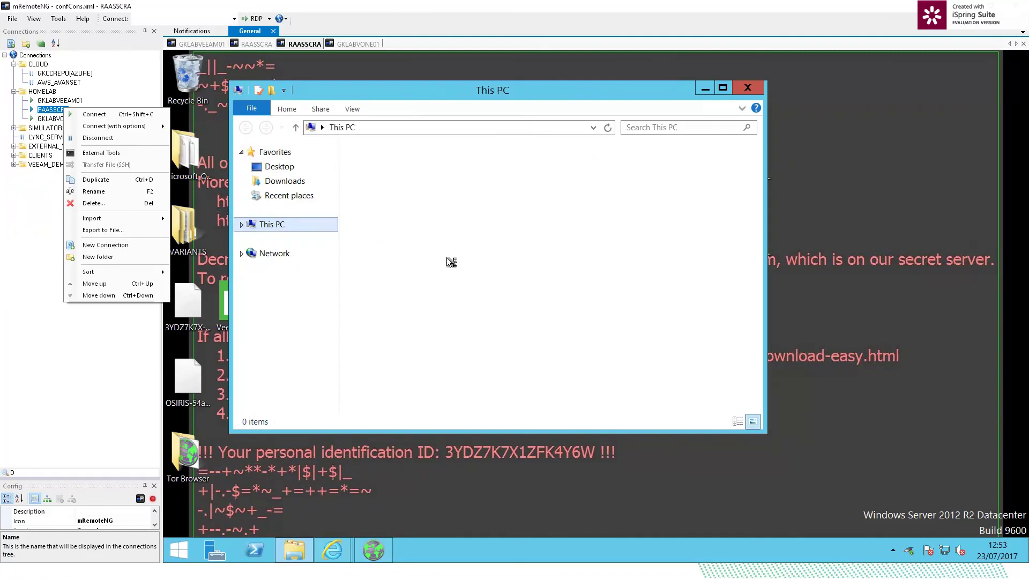
click(428, 343)
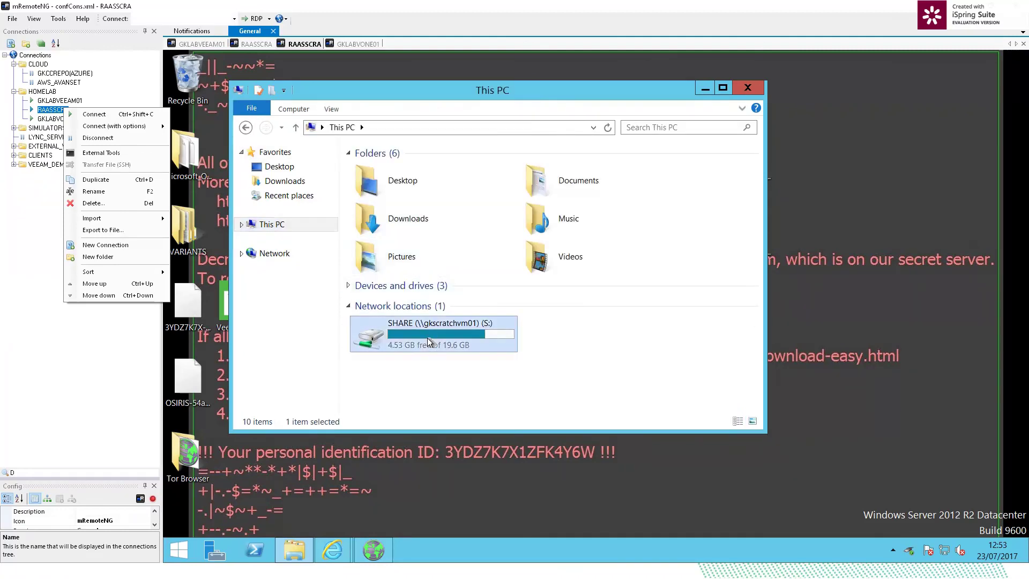
right_click(430, 335)
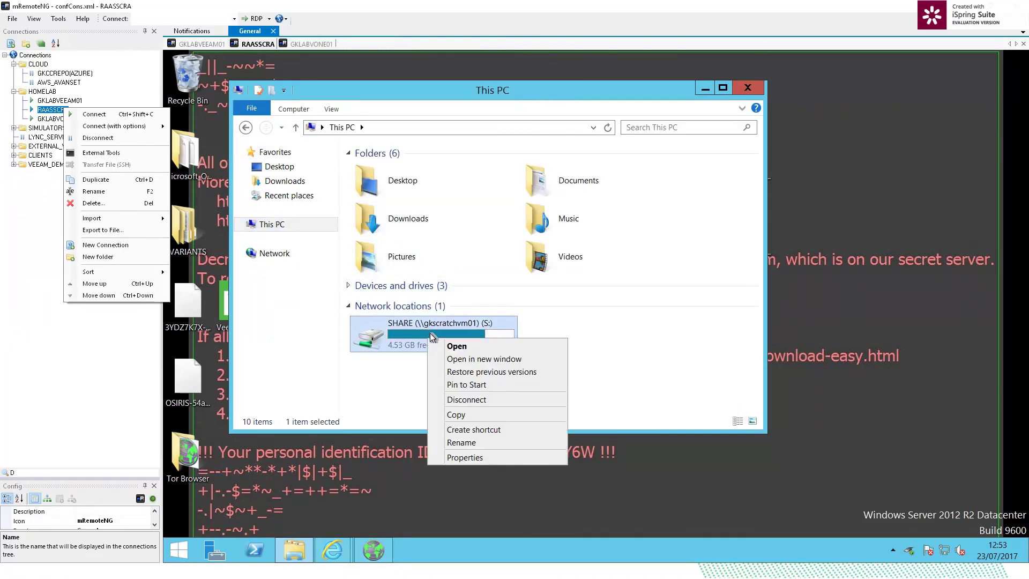
click(504, 372)
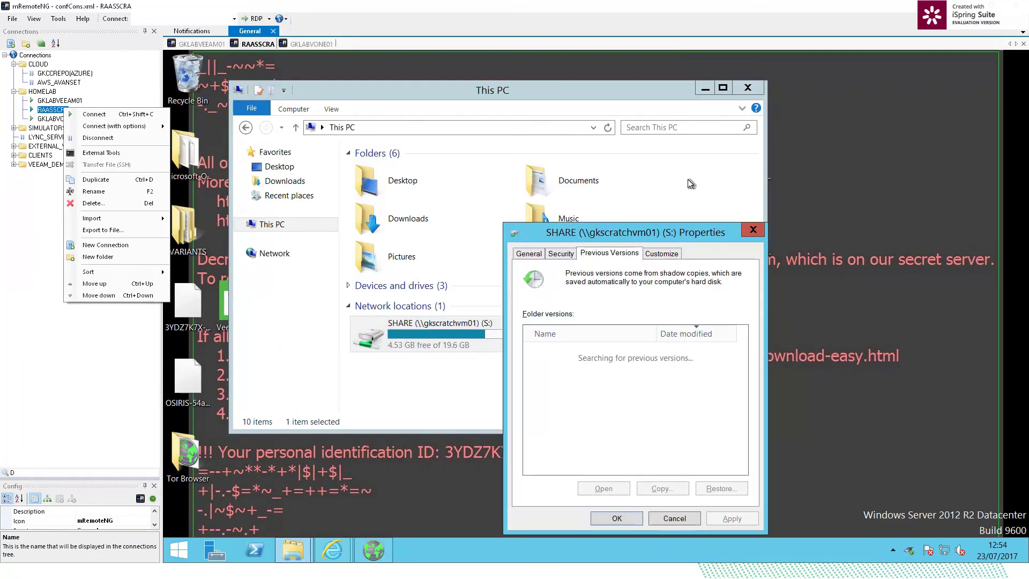
drag(640, 233, 690, 181)
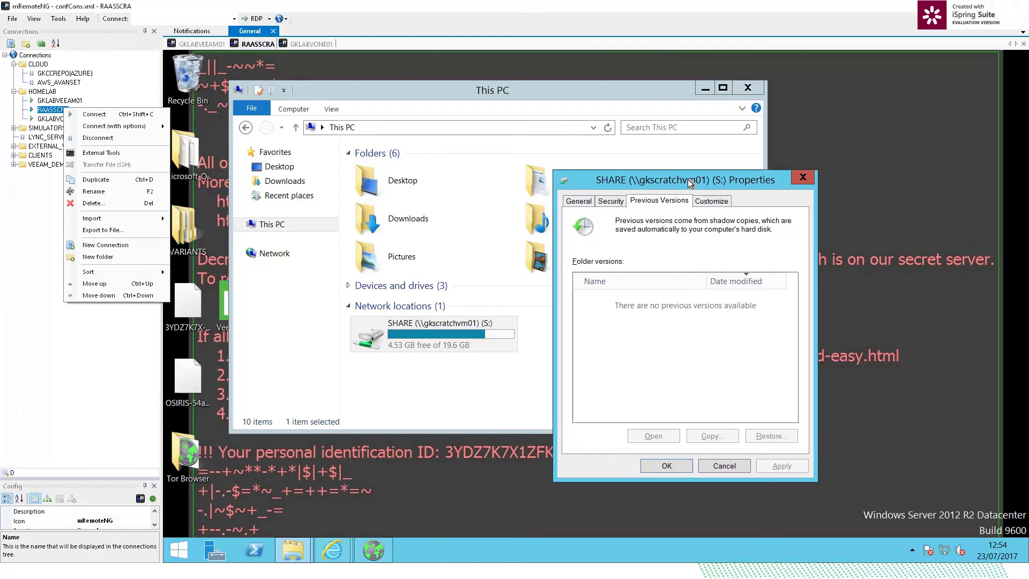
Step: Minimize the This PC window and try to open an encrypted .osiris file on the desktop
click(704, 88)
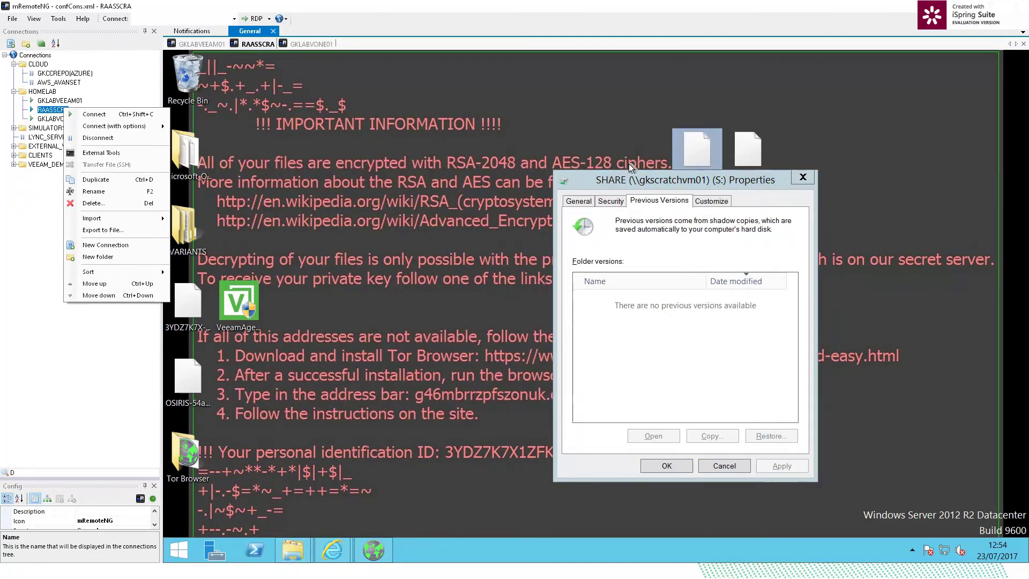
key(Return)
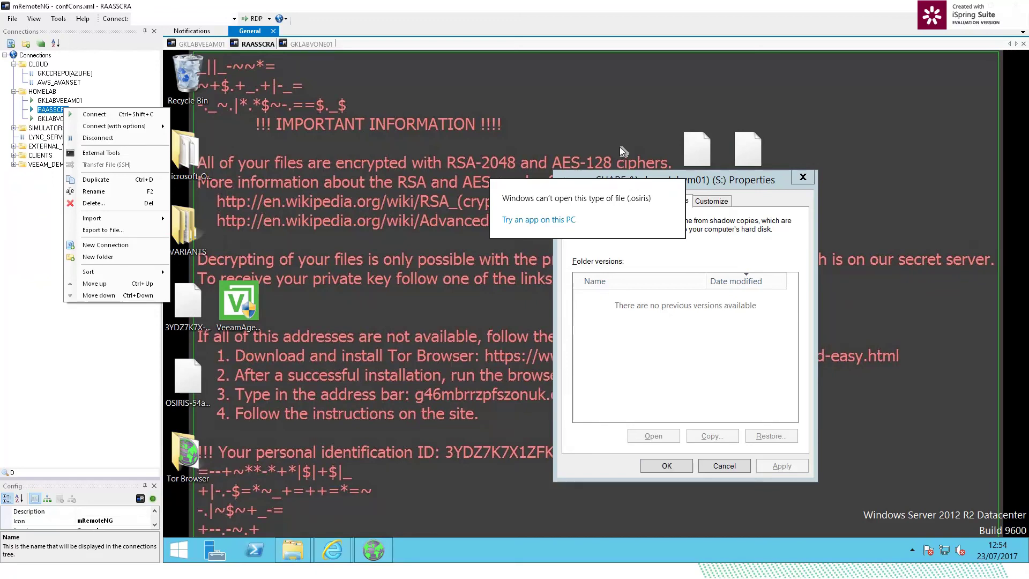
click(756, 175)
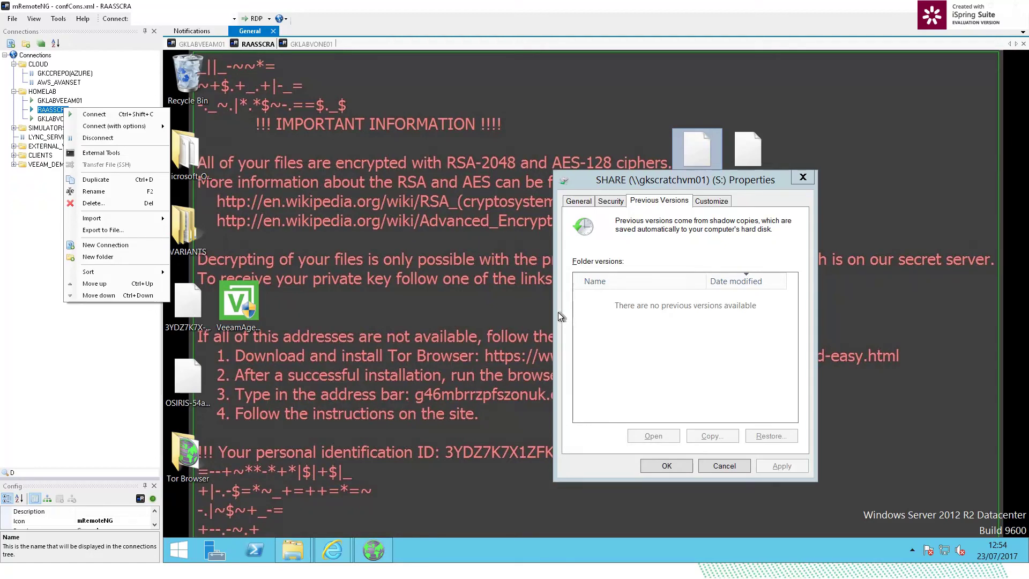
Step: Switch to the PowerPoint slide show and go back to the "Protecting against modern Ransomware with Veeam" title slide
key(alt+Tab)
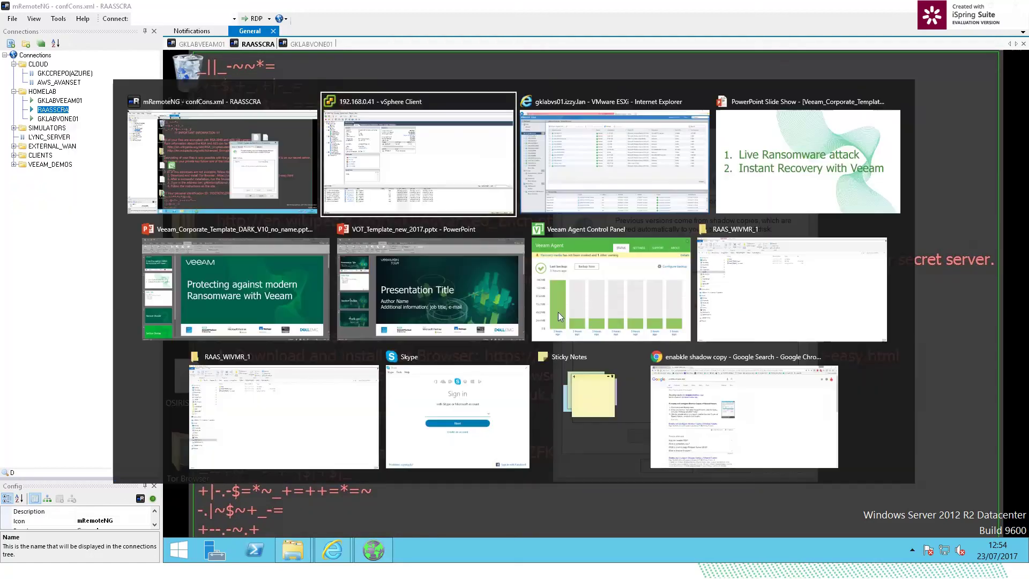
key(alt+Tab)
key(alt+Tab)
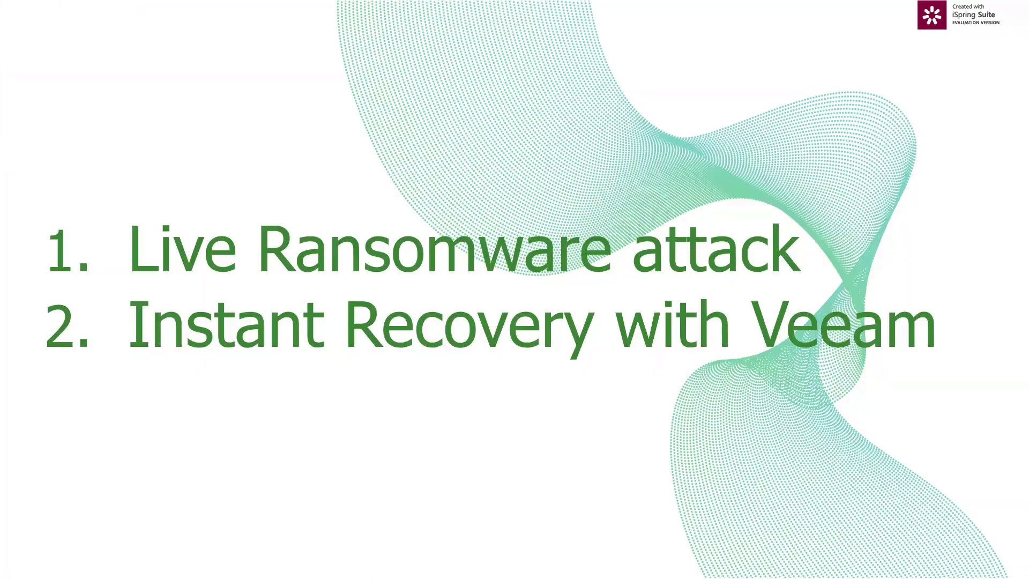
key(Left)
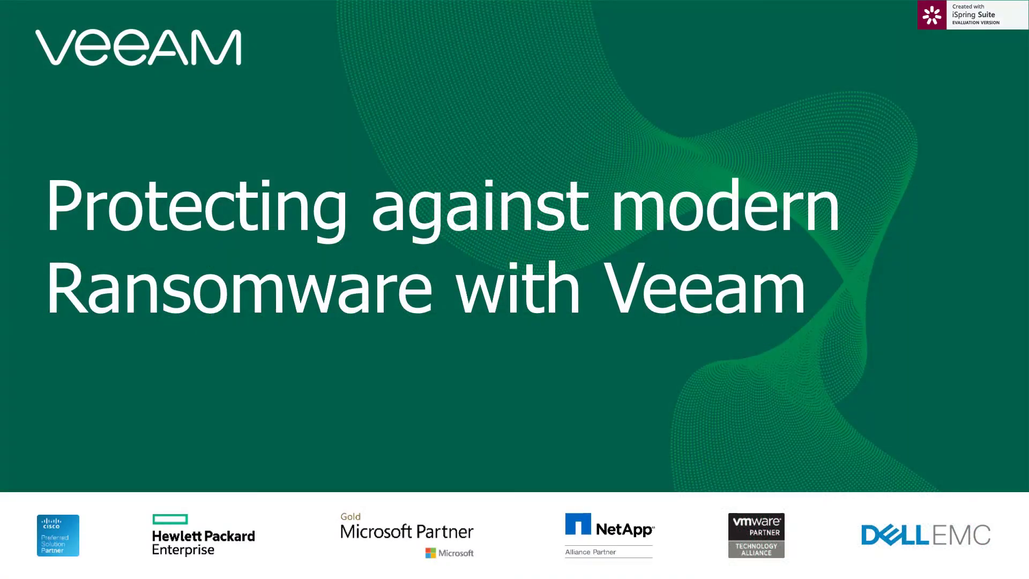